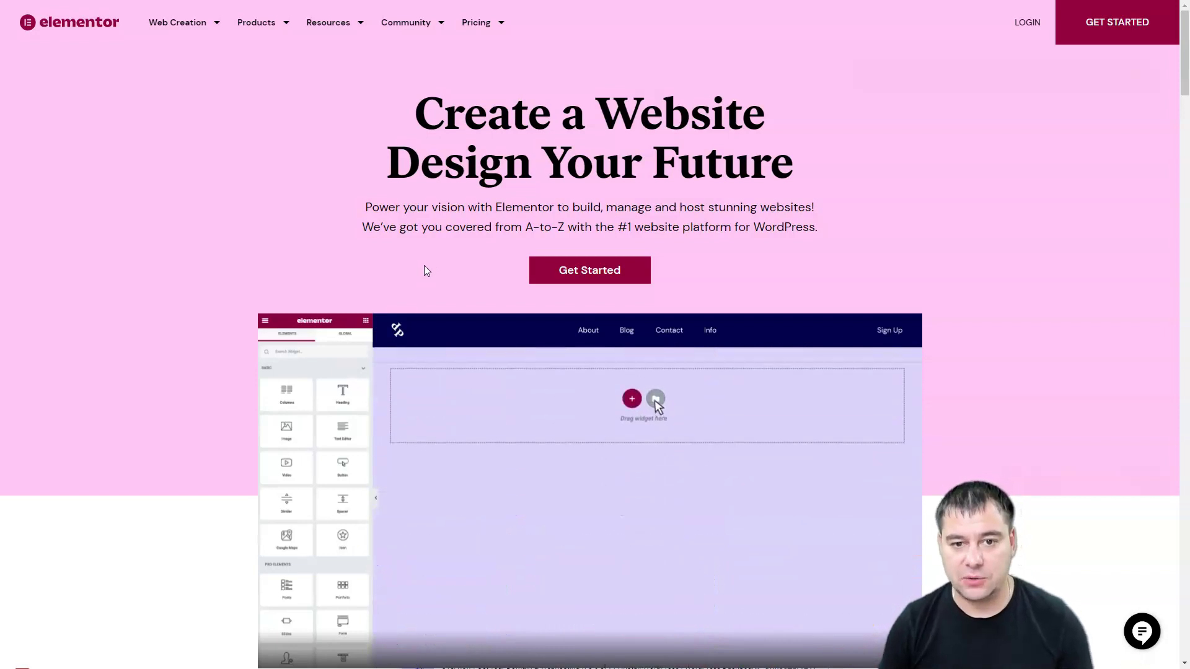
Read the homepage descriptions of the Live Drag & Drop Editor, Full Website Designs and World Class Hosting.
scroll(262, 291, "down", 3)
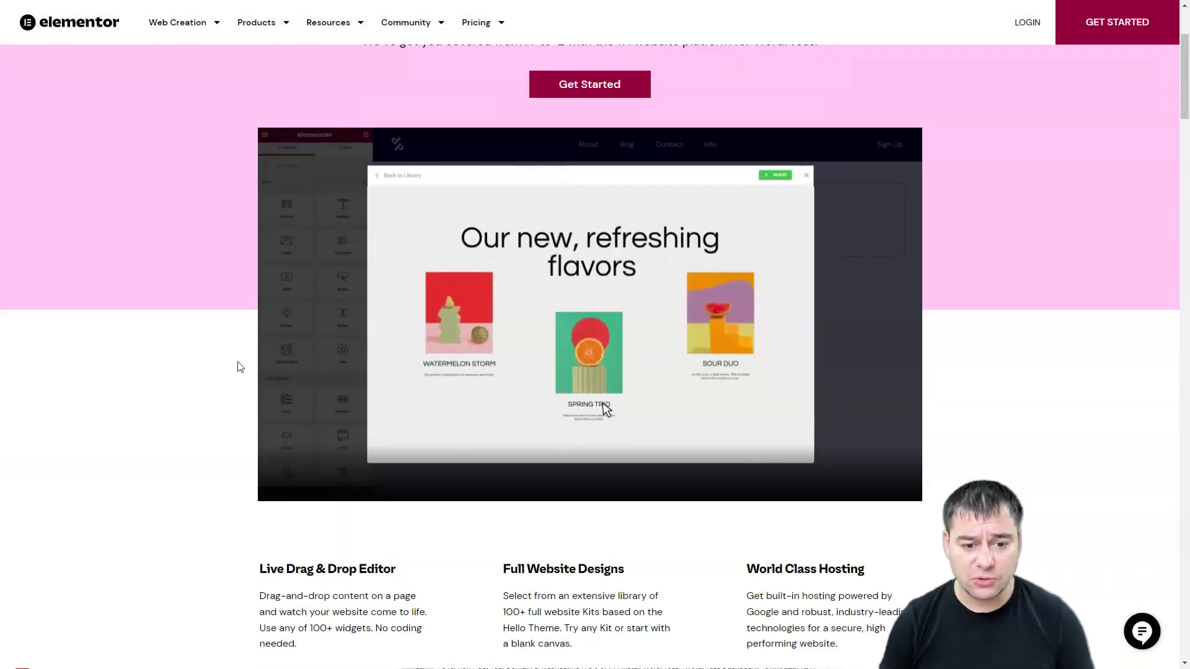
scroll(238, 367, "down", 2)
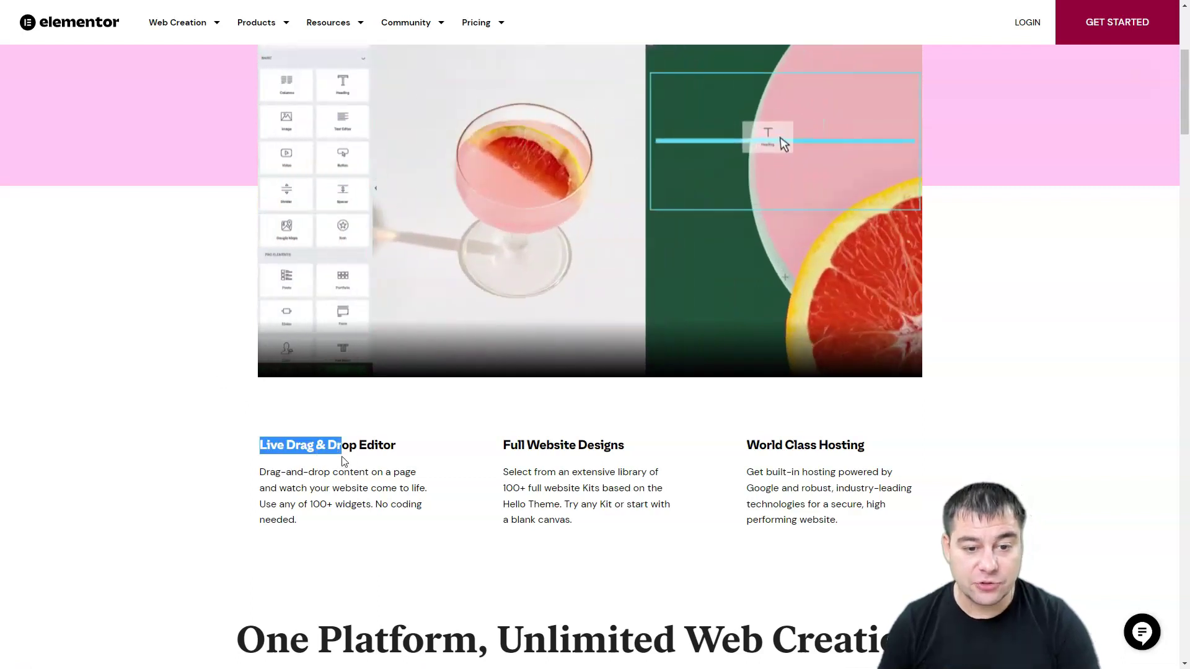
left_click_drag(344, 462, 403, 457)
scroll(482, 462, "up", 2)
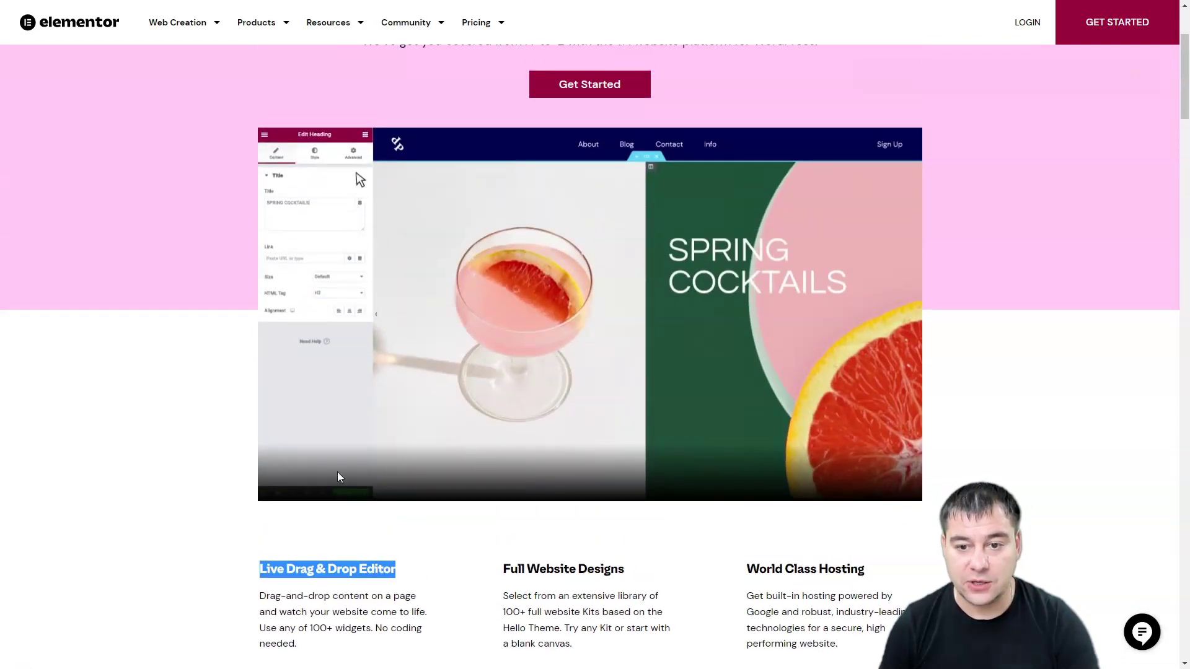
scroll(246, 620, "down", 1)
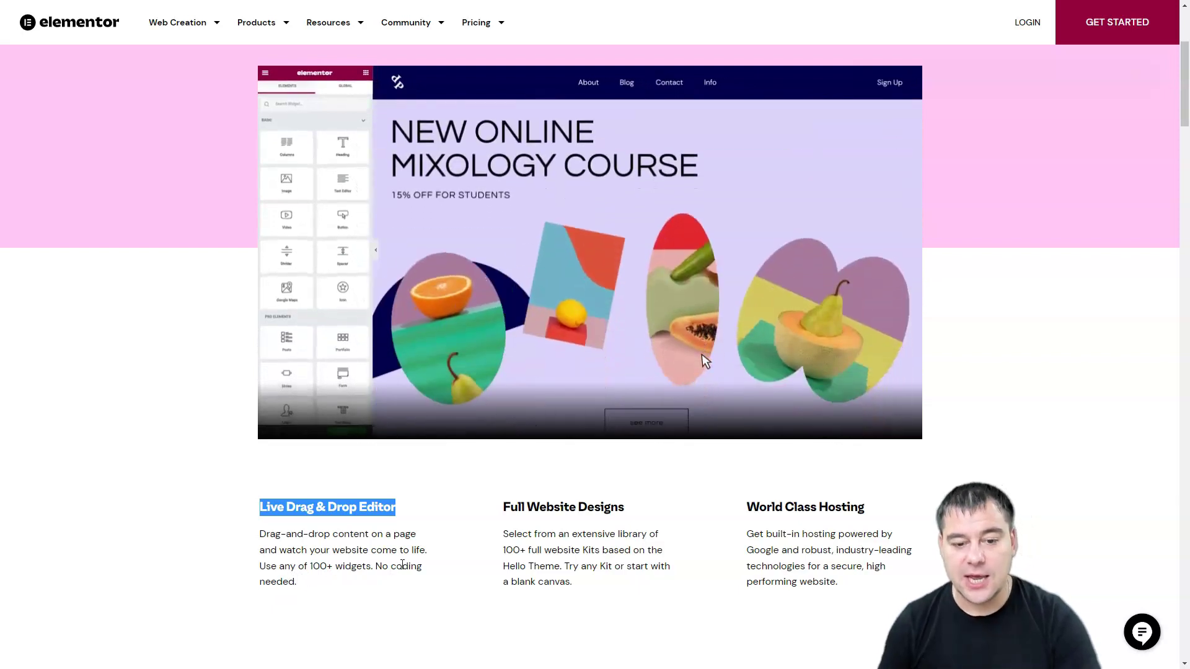
left_click_drag(375, 565, 406, 594)
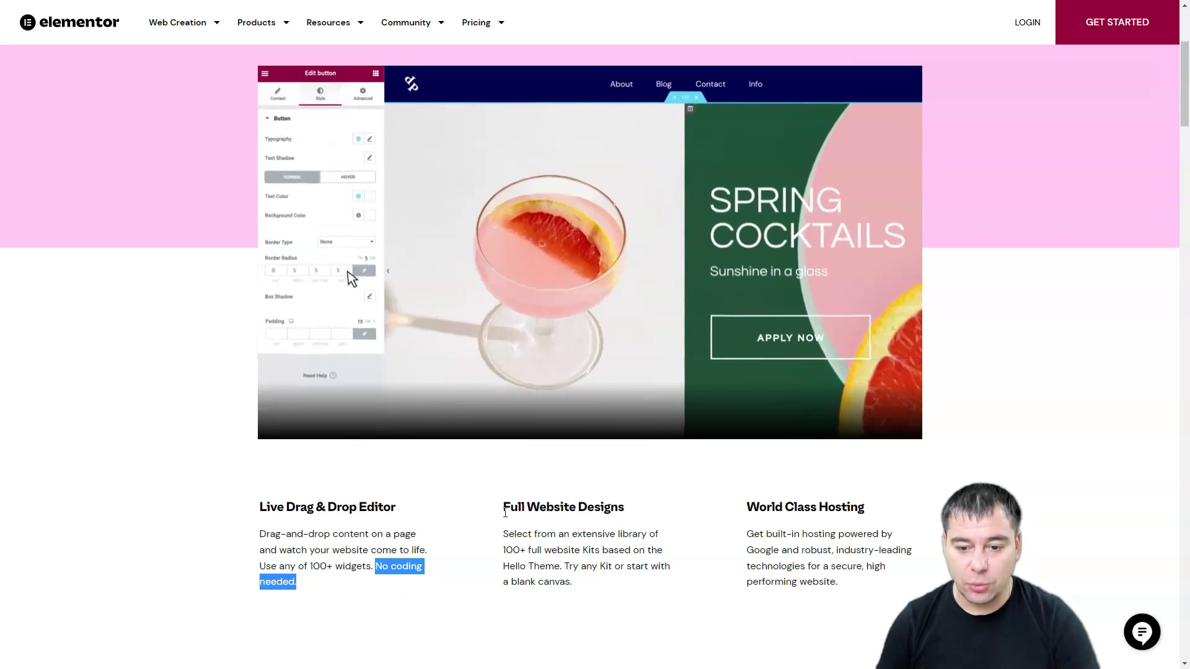
left_click_drag(502, 535, 525, 550)
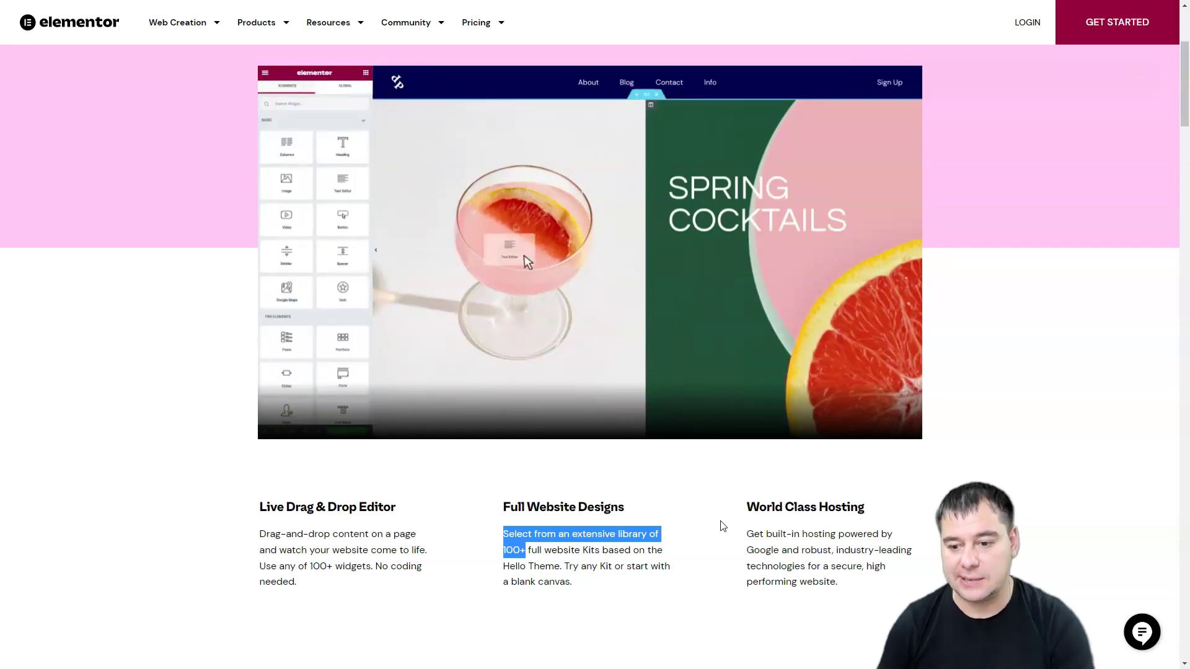
scroll(723, 526, "down", 1)
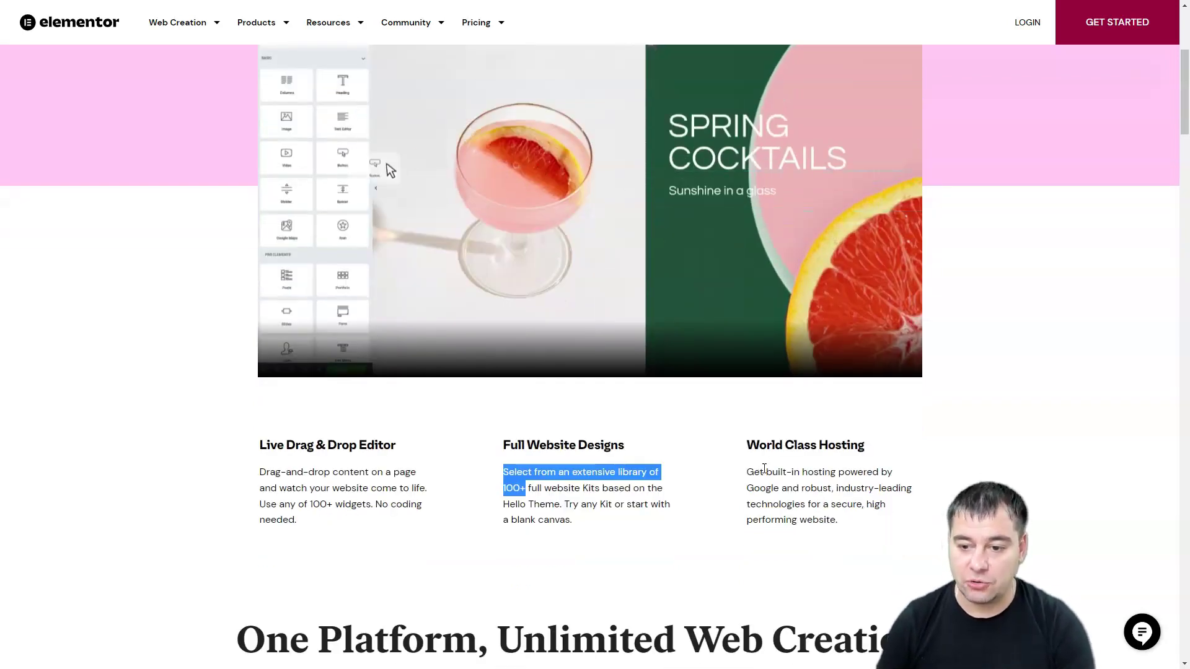
left_click_drag(747, 472, 788, 489)
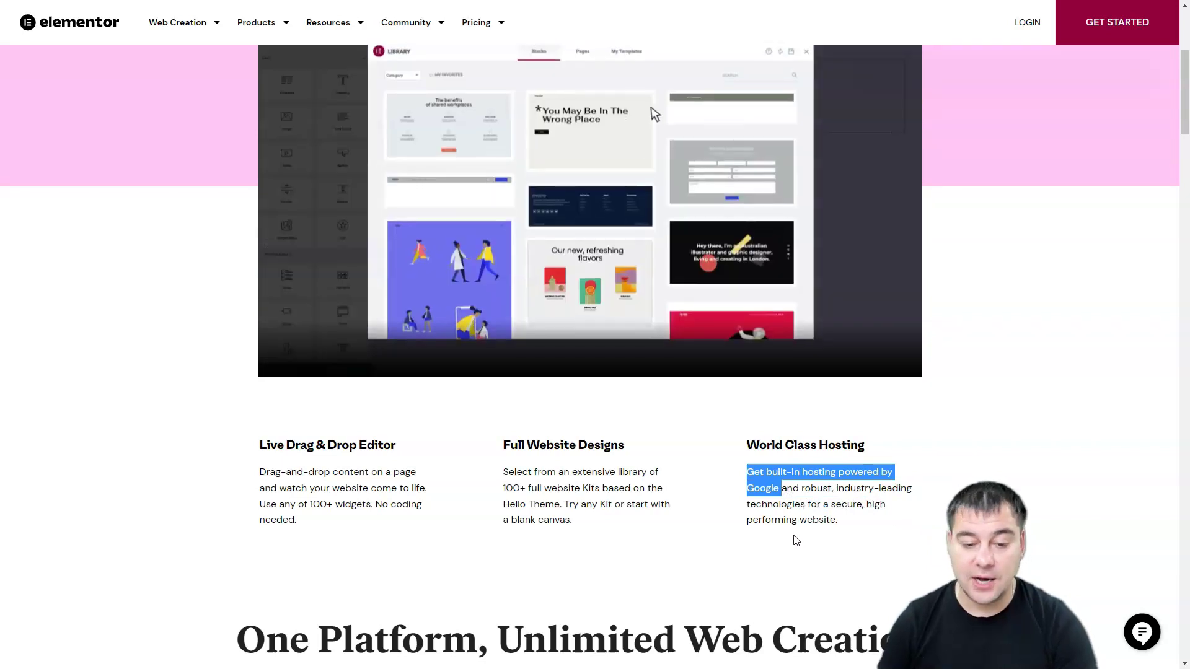
View the example websites by category under One Platform, Unlimited Web Creations, from Portfolio & CV through Media & Blogs.
scroll(712, 502, "down", 9)
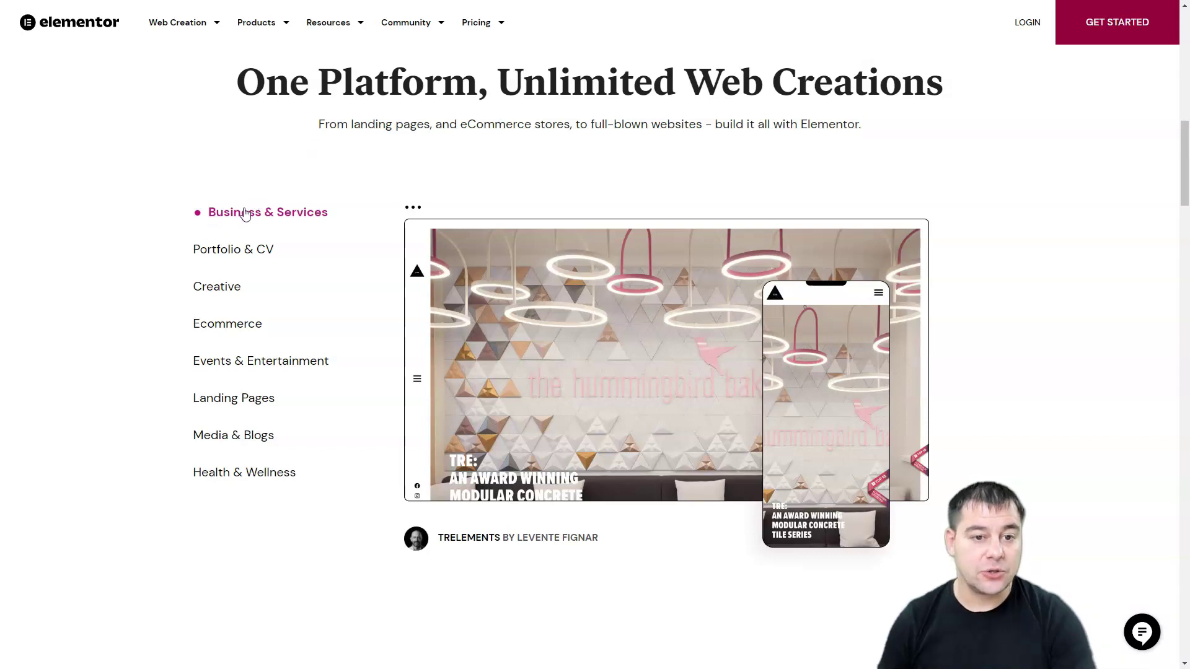
left_click(215, 252)
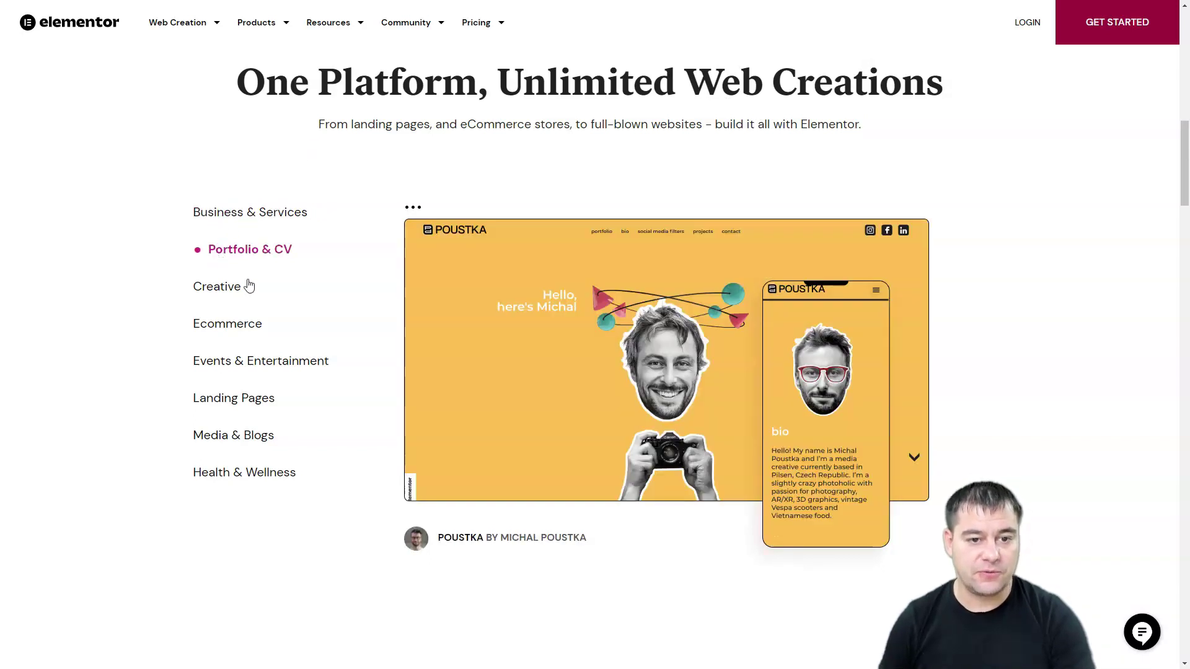
left_click(215, 292)
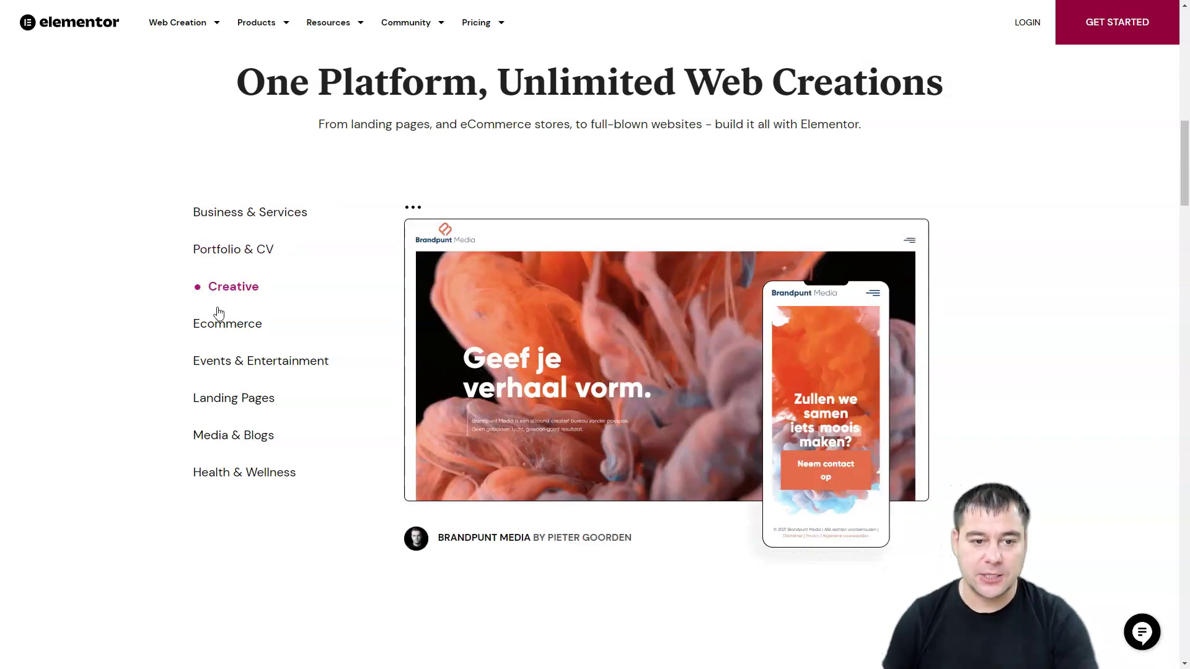
left_click(224, 329)
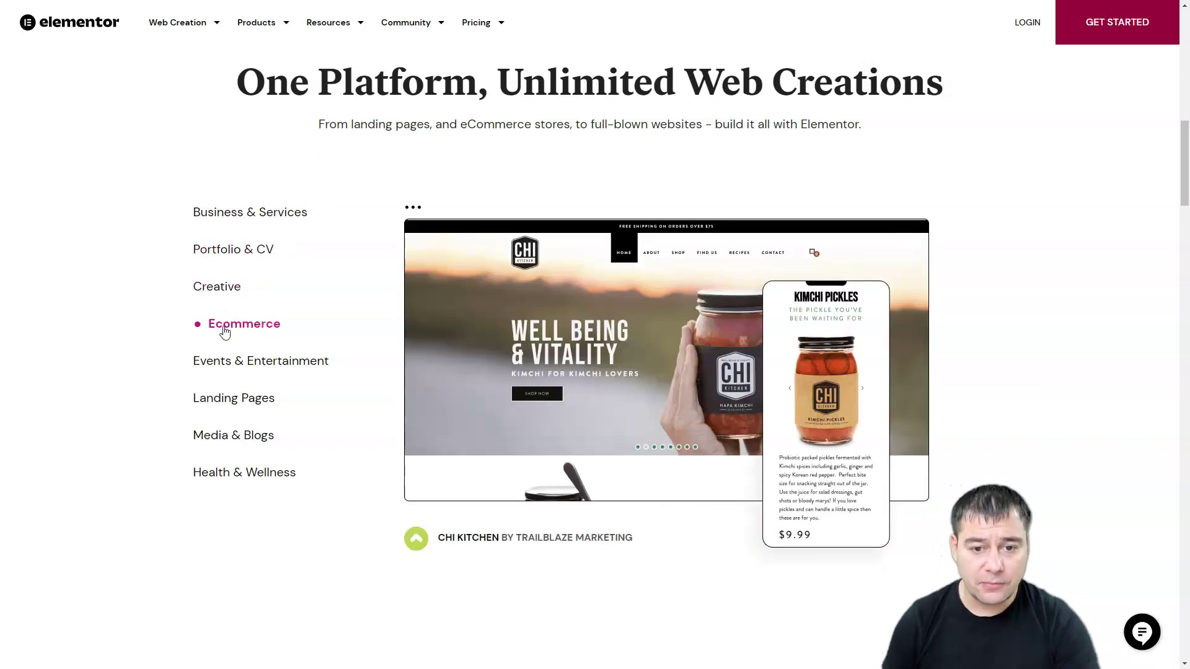
left_click(239, 366)
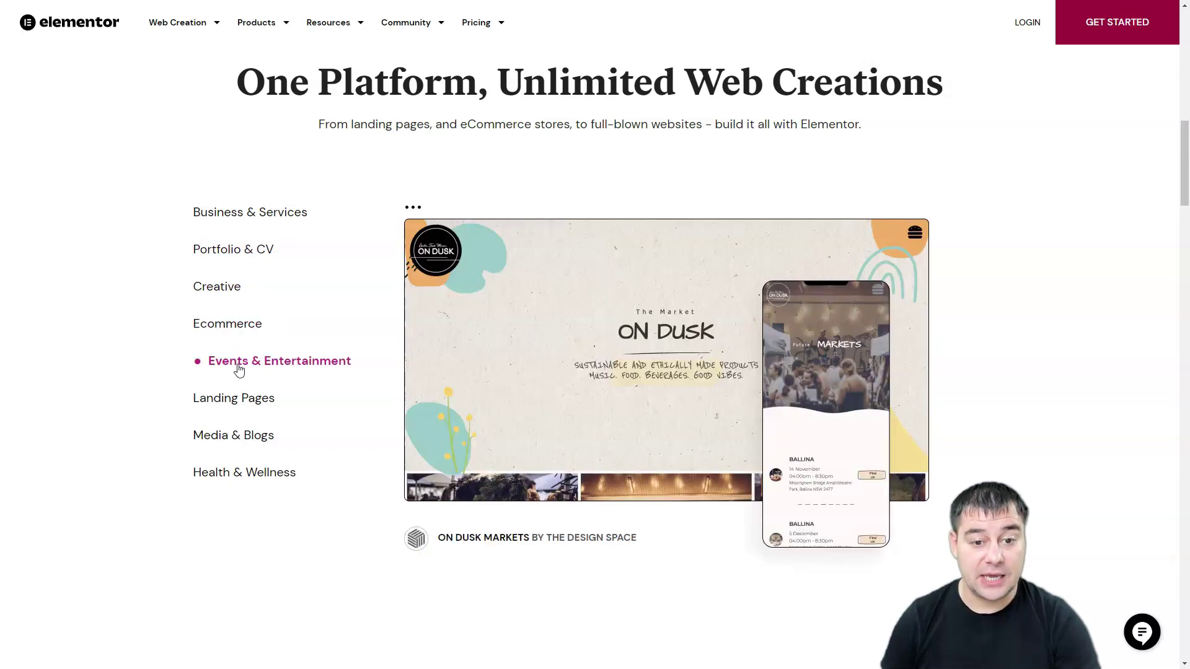
left_click(236, 402)
left_click(232, 439)
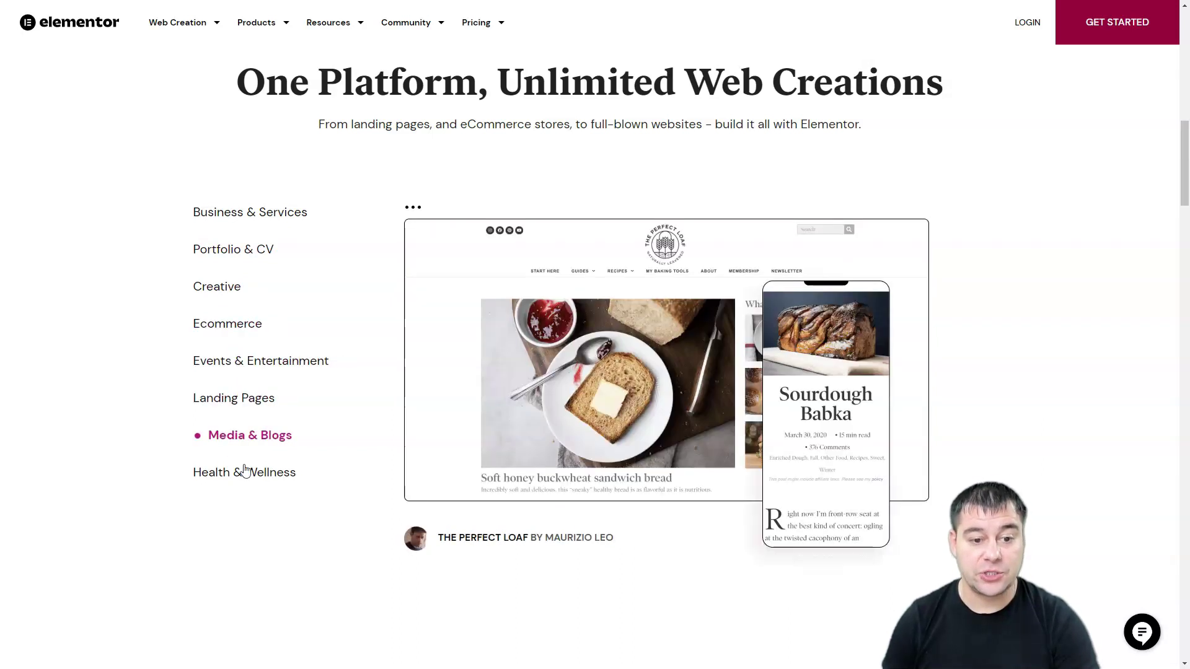
Look through the remaining homepage sections on web creation features, testimonials, learning resources and the community.
scroll(396, 448, "down", 6)
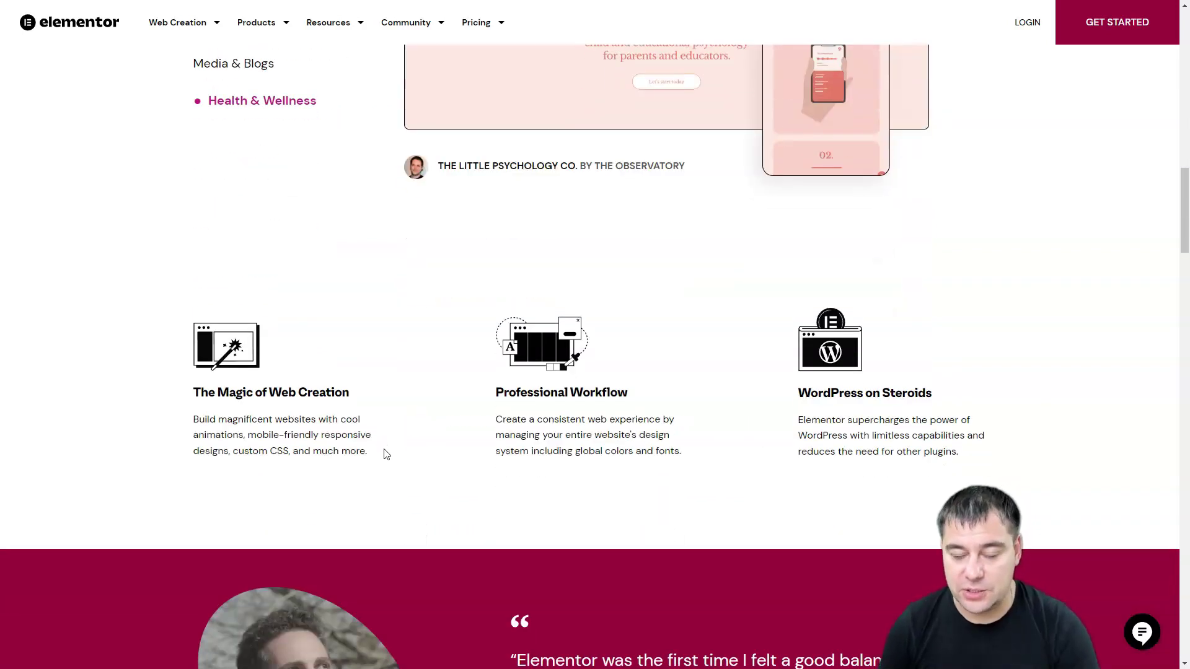
scroll(387, 449, "down", 9)
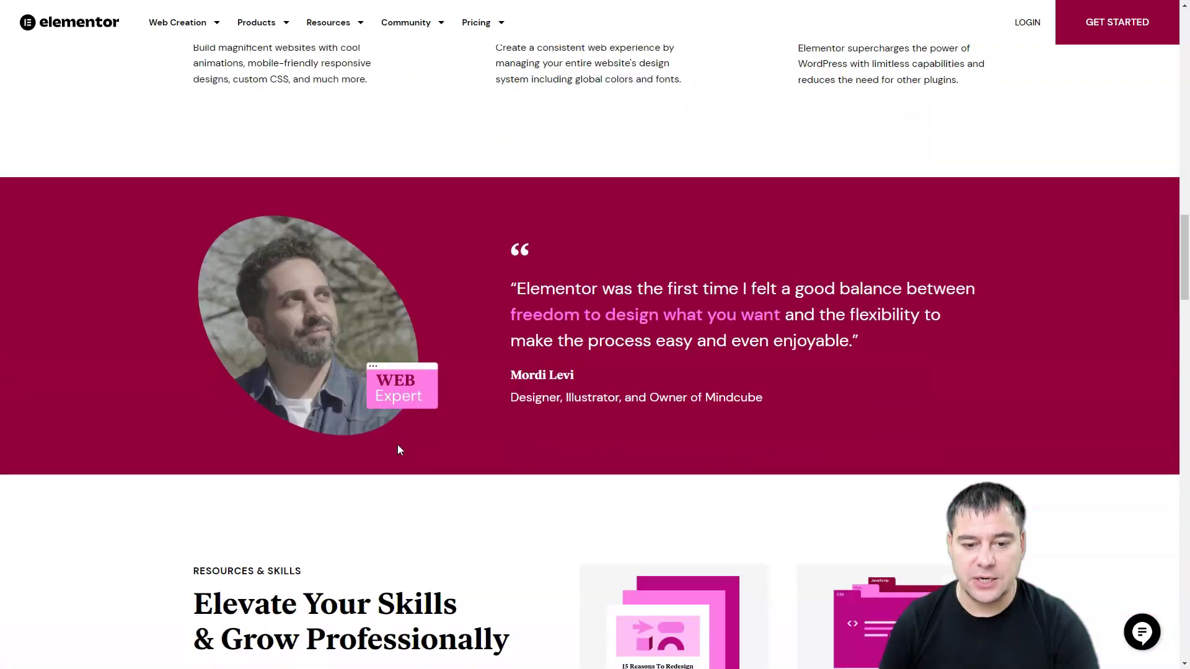
scroll(404, 439, "down", 3)
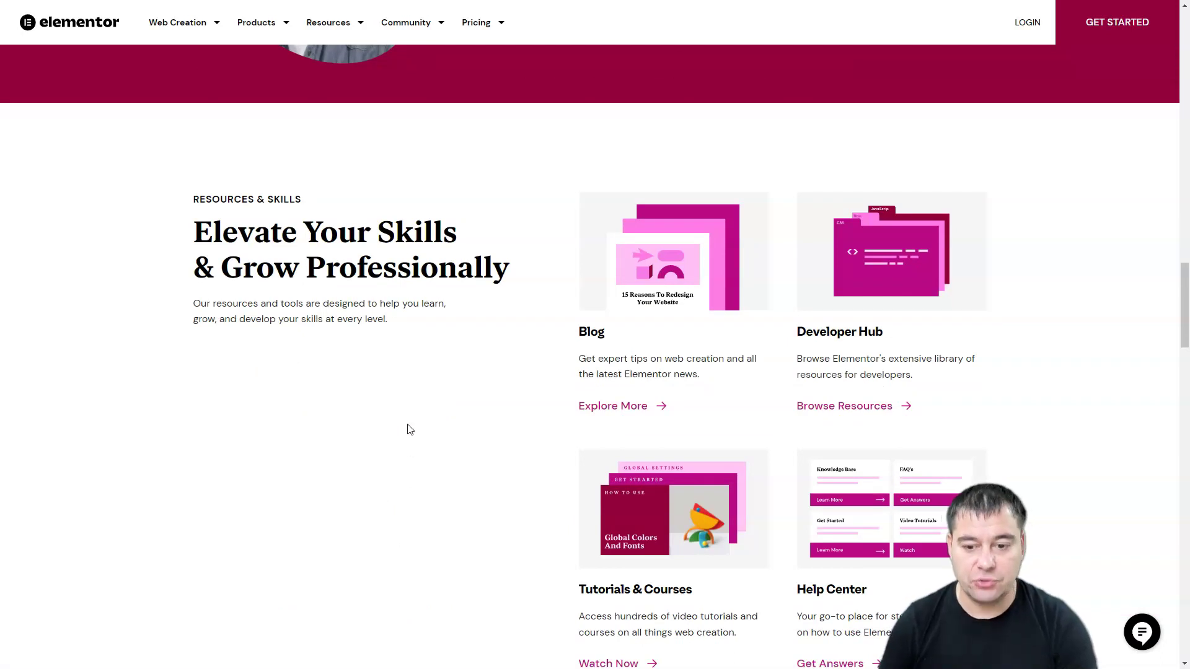
scroll(409, 429, "down", 8)
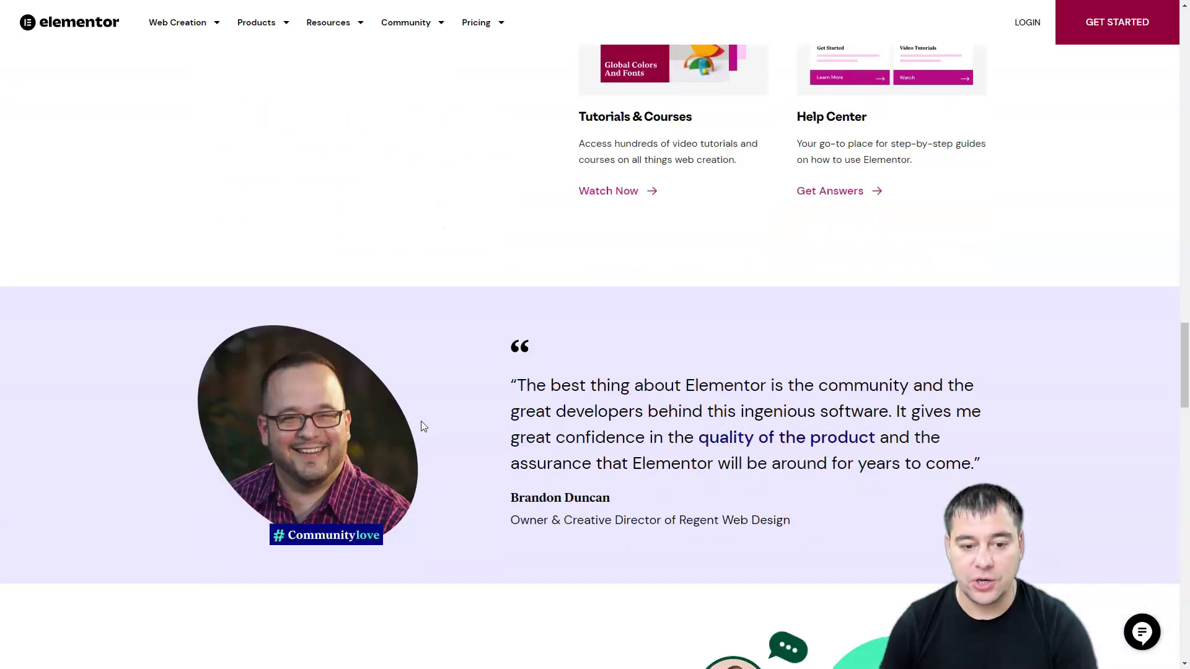
scroll(423, 426, "down", 9)
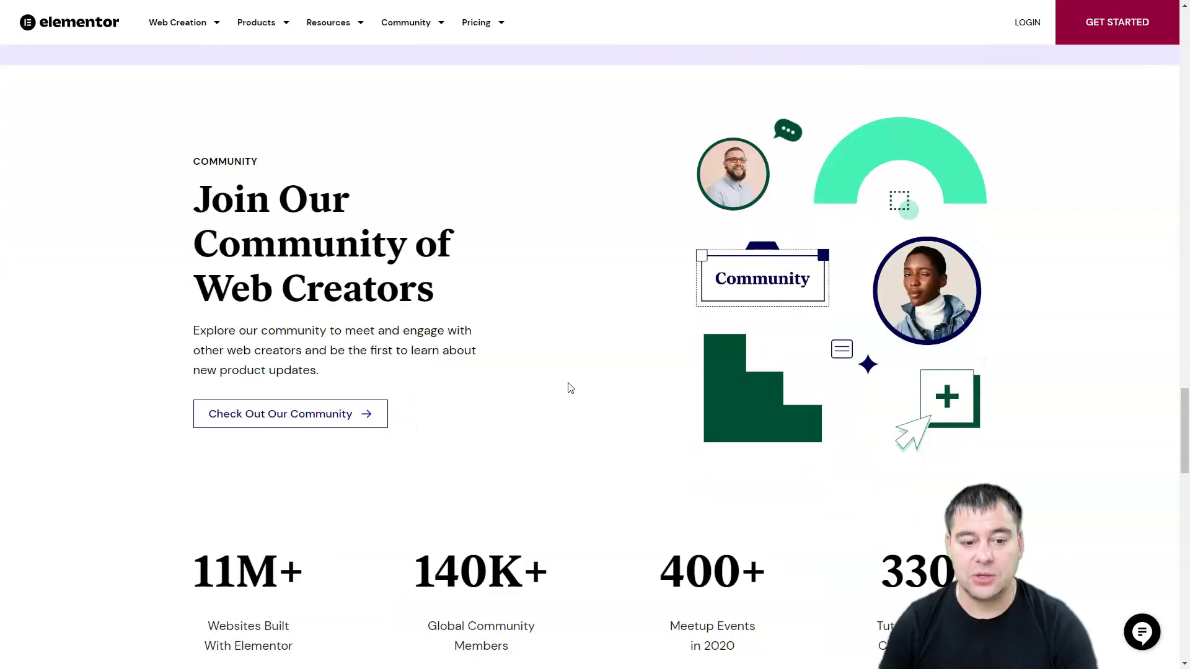
scroll(561, 370, "down", 4)
scroll(567, 369, "down", 4)
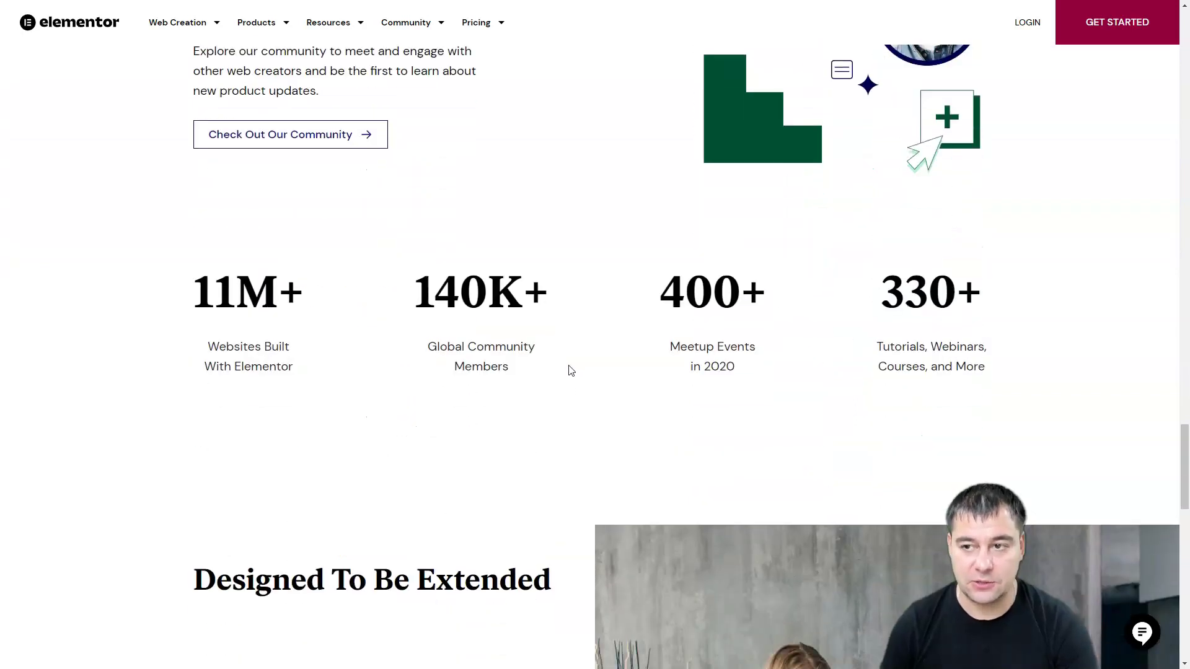
Return to the start of the homepage and get started with creating a website.
scroll(564, 366, "up", 20)
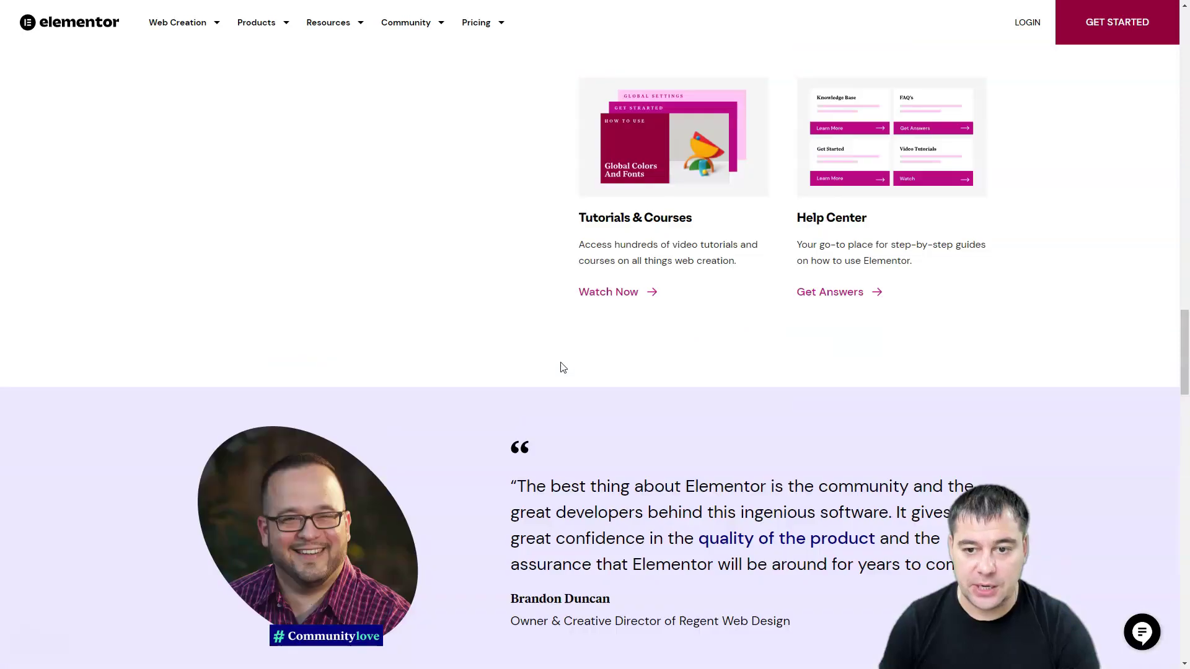
scroll(568, 371, "up", 20)
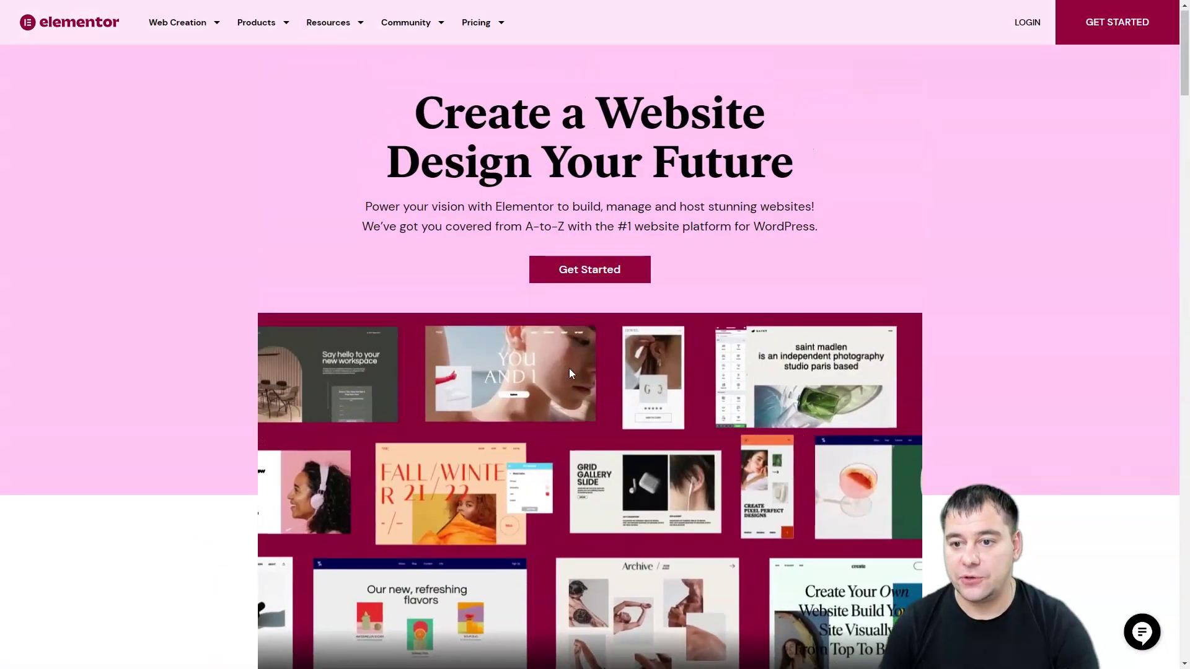
left_click(1092, 31)
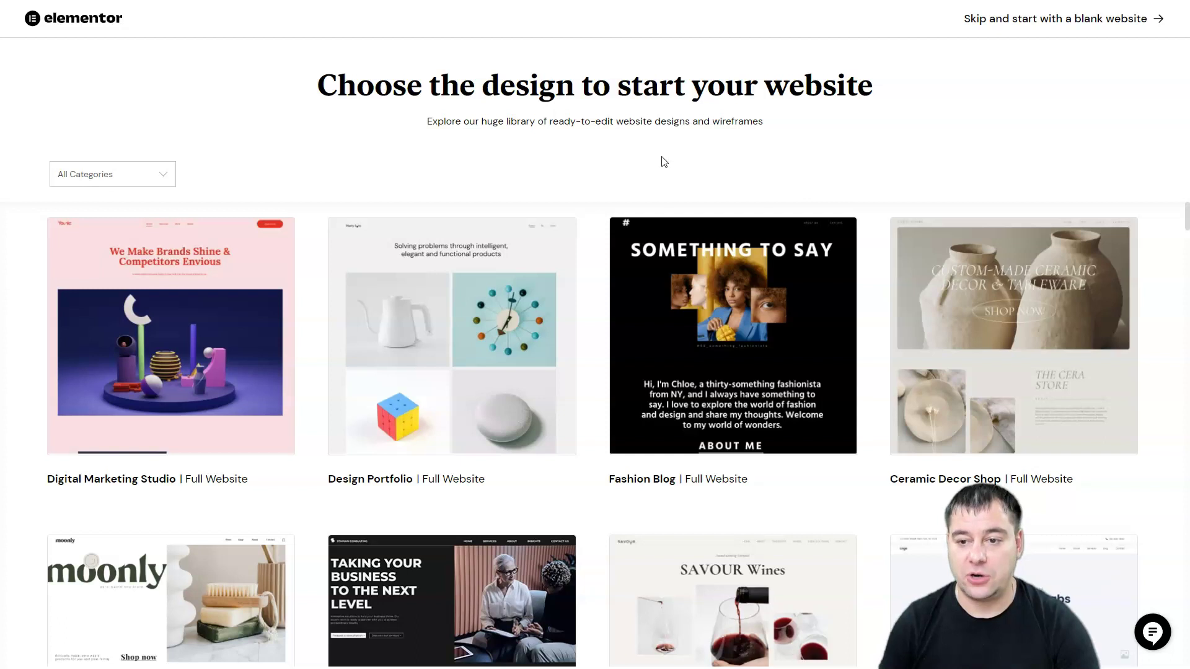
Browse the library of ready-made website designs across all categories, from Digital Marketing Studio down to the portfolio designs at the end.
scroll(458, 346, "down", 7)
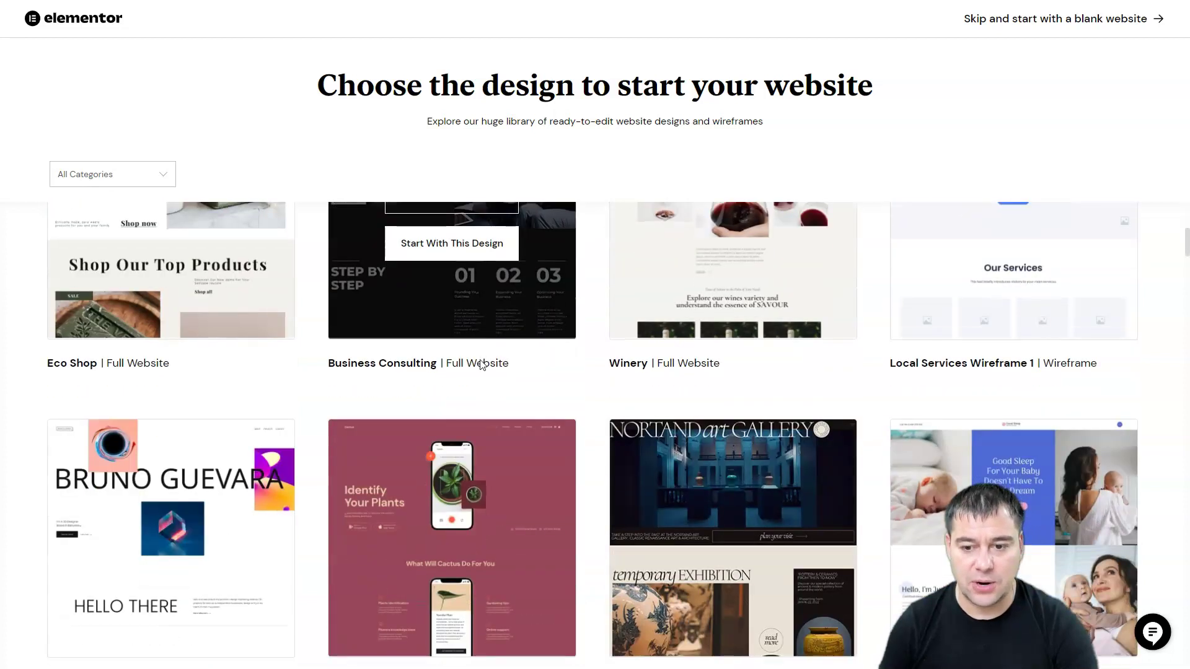
scroll(481, 363, "down", 4)
scroll(486, 375, "down", 4)
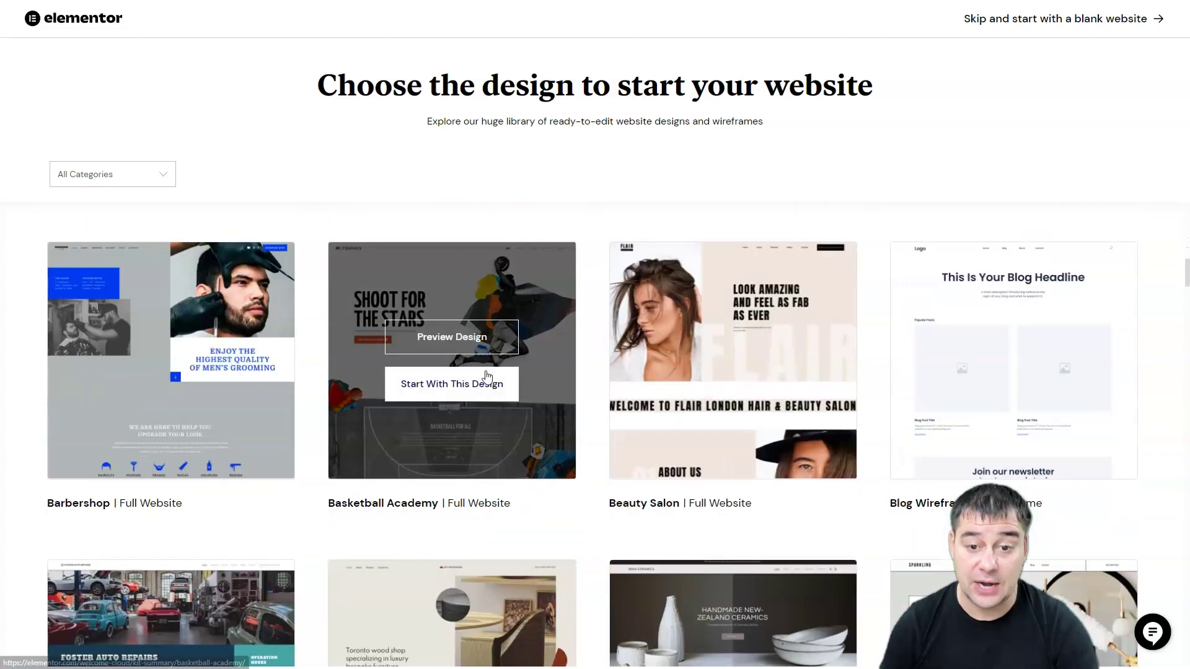
scroll(487, 380, "down", 4)
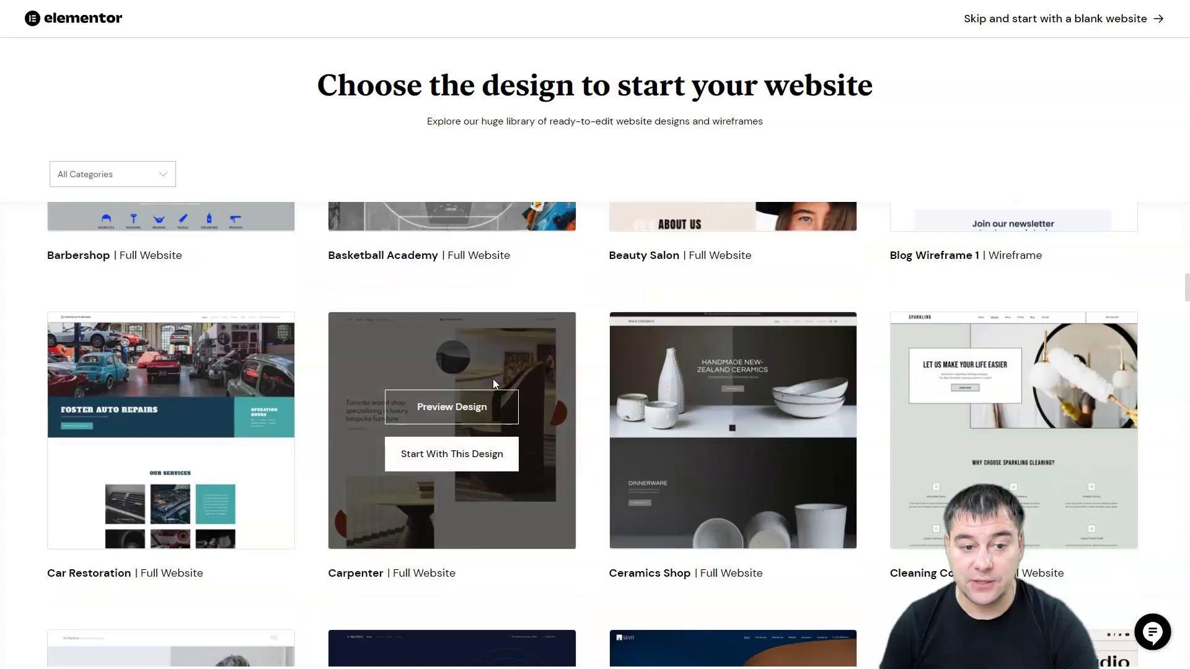
scroll(495, 384, "down", 3)
scroll(496, 384, "down", 4)
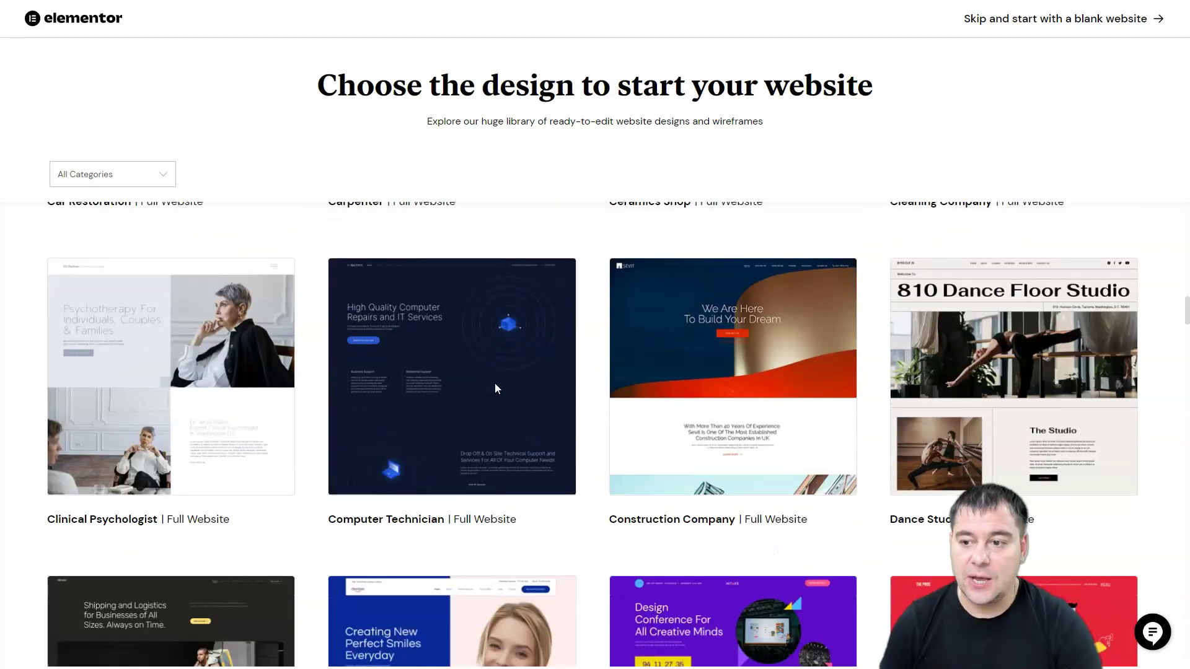
scroll(496, 387, "down", 2)
scroll(495, 386, "down", 2)
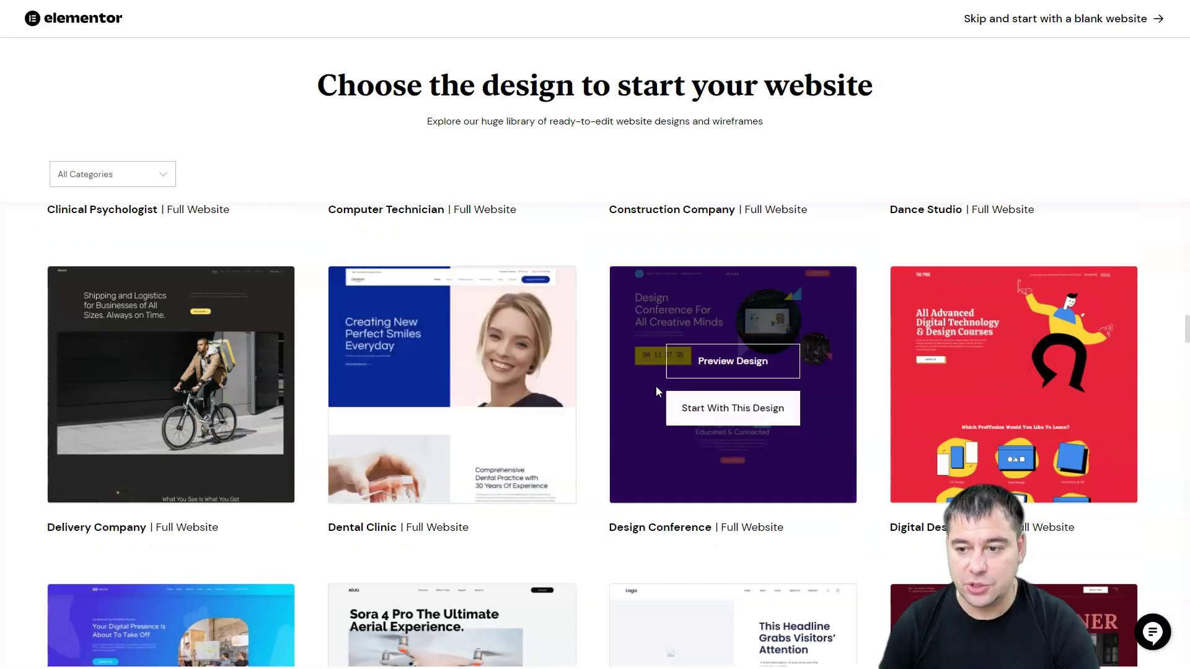
scroll(663, 402, "down", 6)
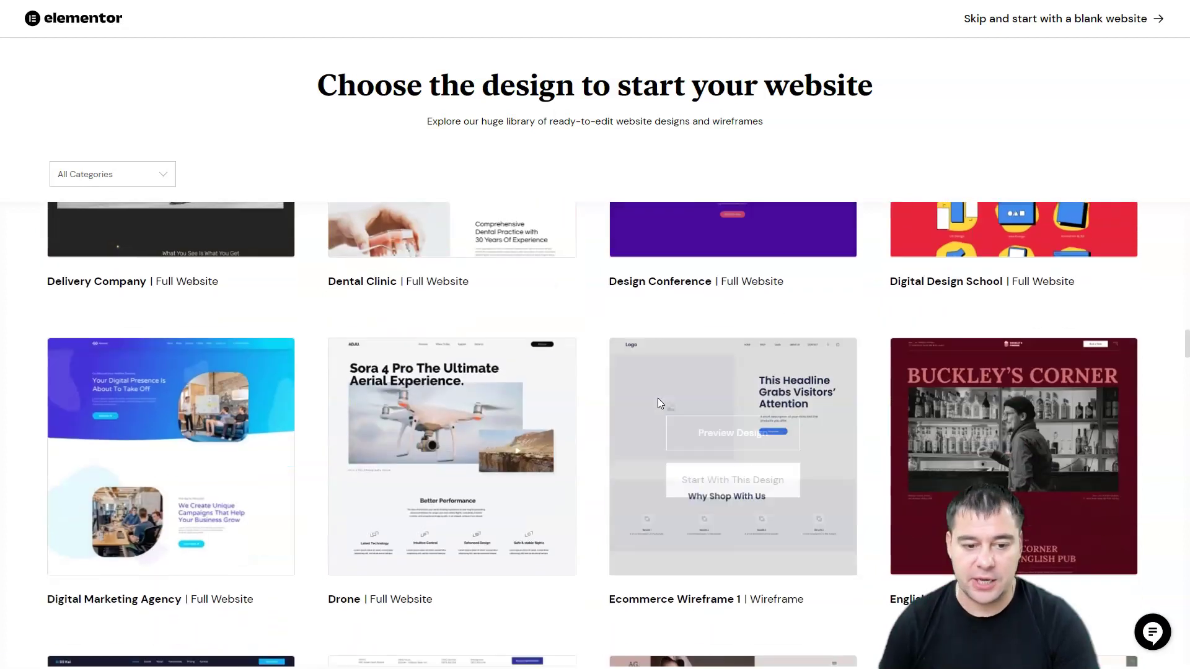
scroll(658, 400, "down", 8)
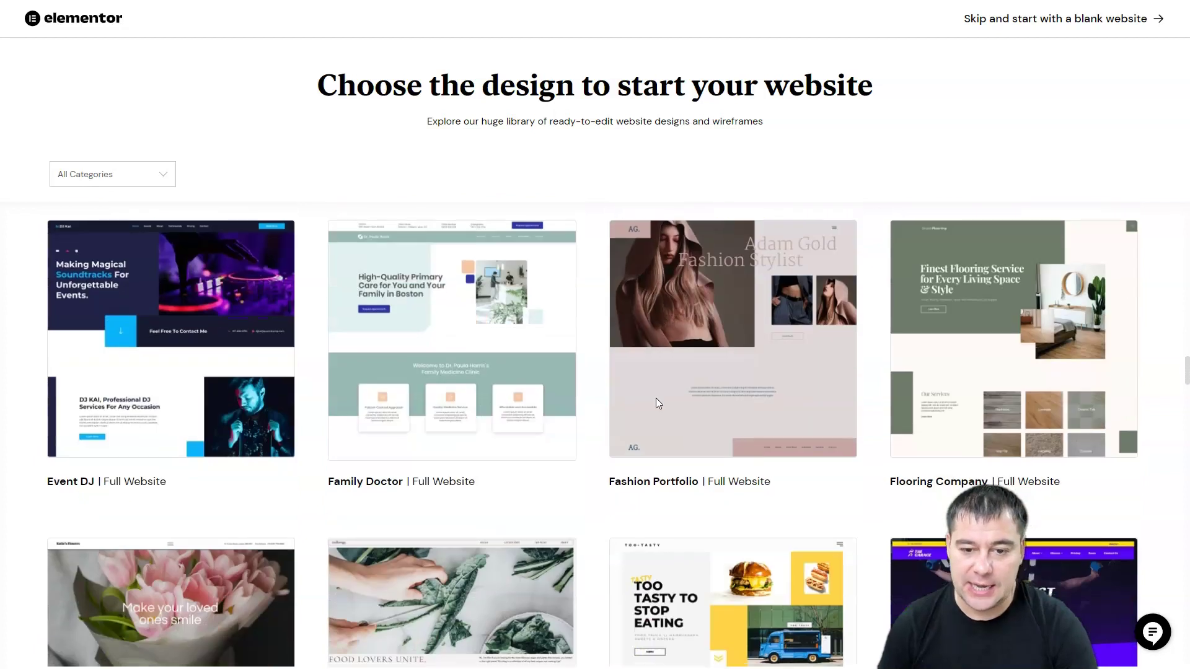
scroll(659, 397, "down", 5)
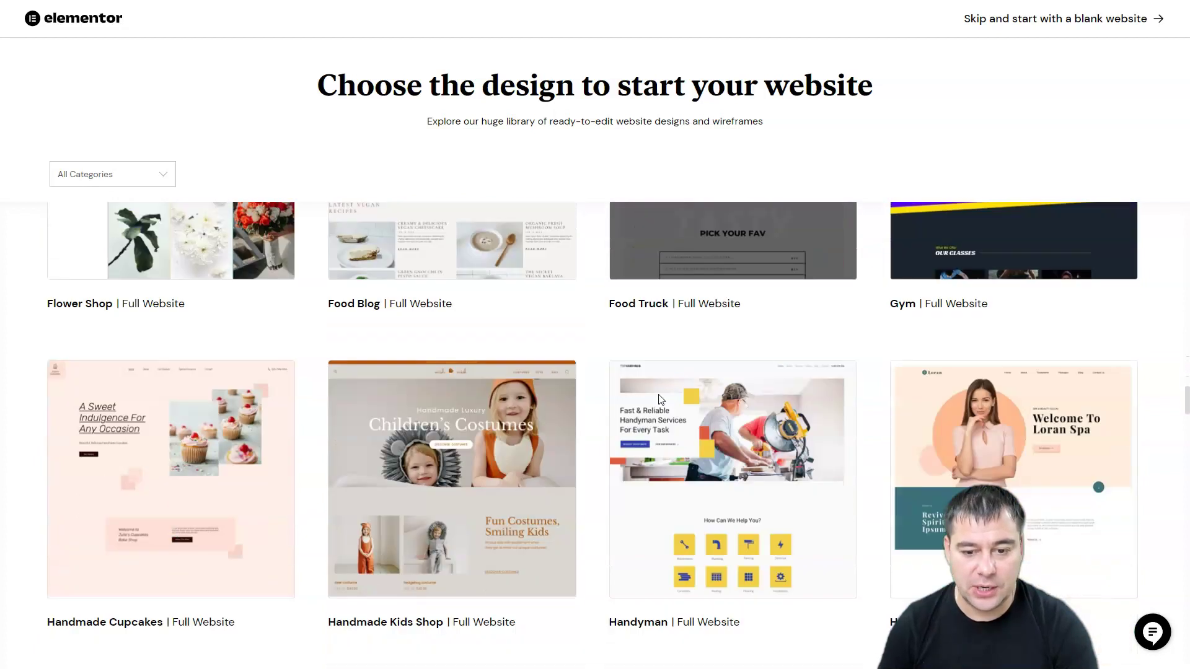
mouse_move(658, 396)
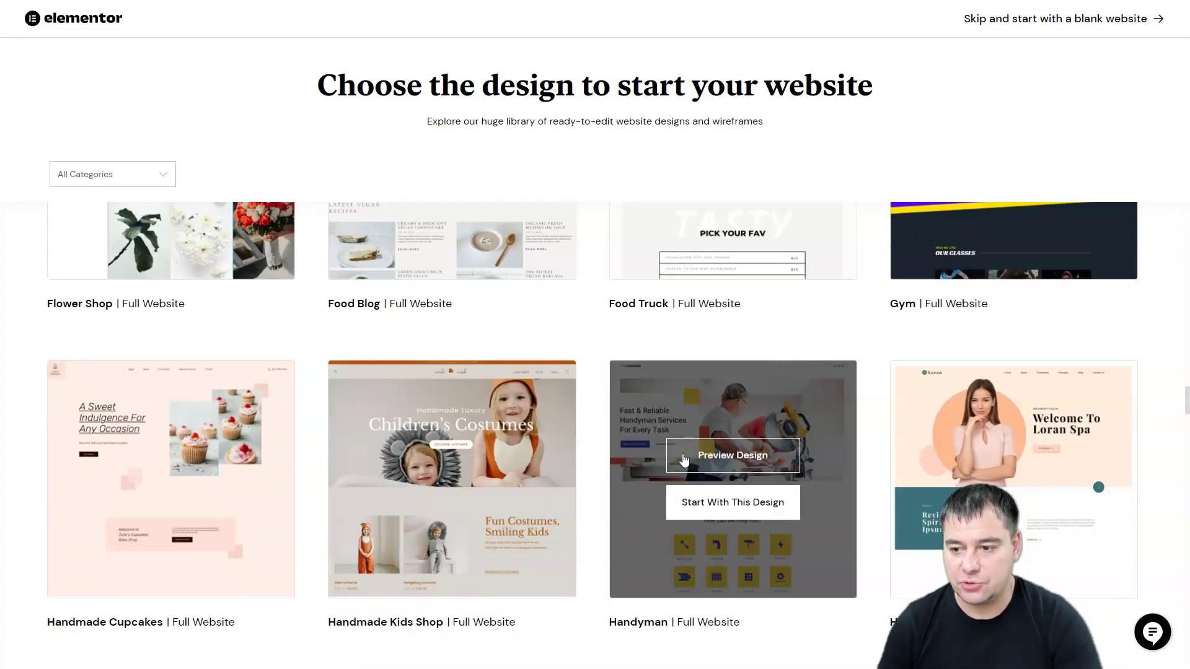
scroll(684, 443, "down", 7)
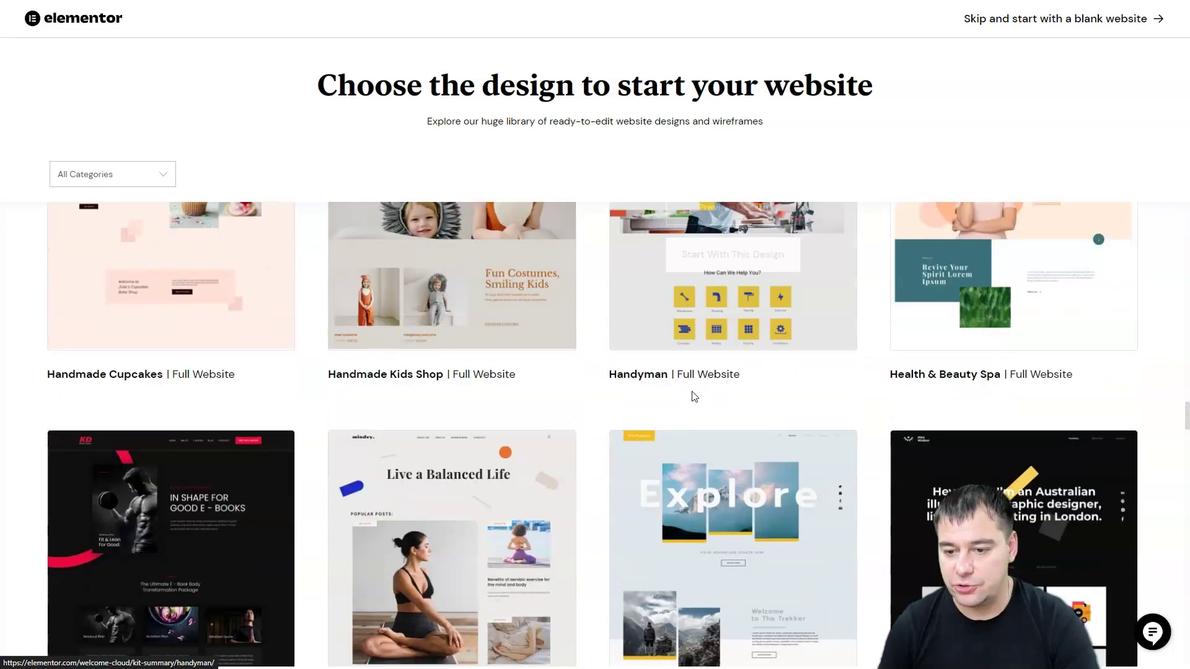
scroll(694, 398, "down", 1)
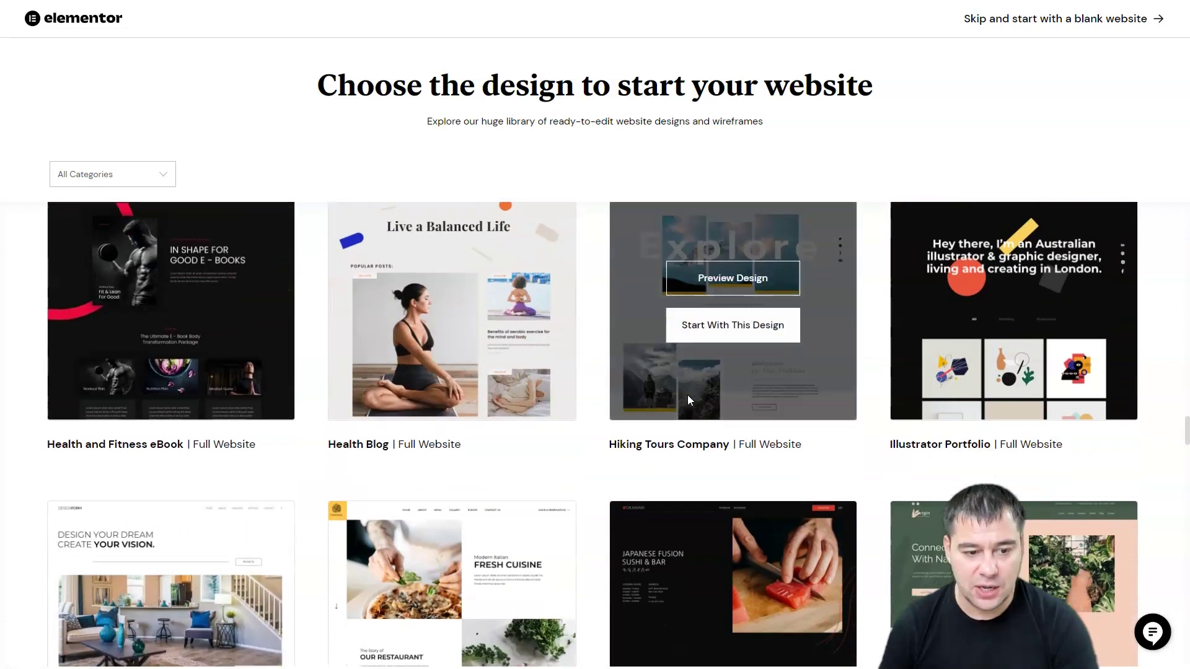
scroll(392, 381, "down", 4)
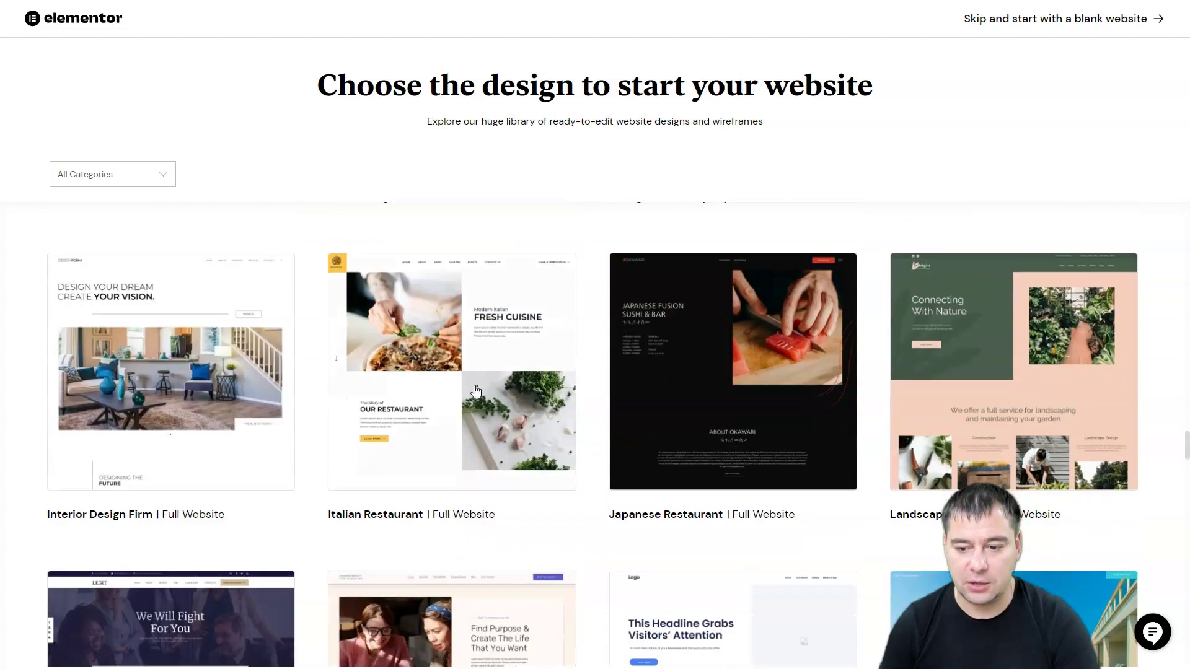
scroll(473, 397, "down", 4)
scroll(473, 406, "down", 4)
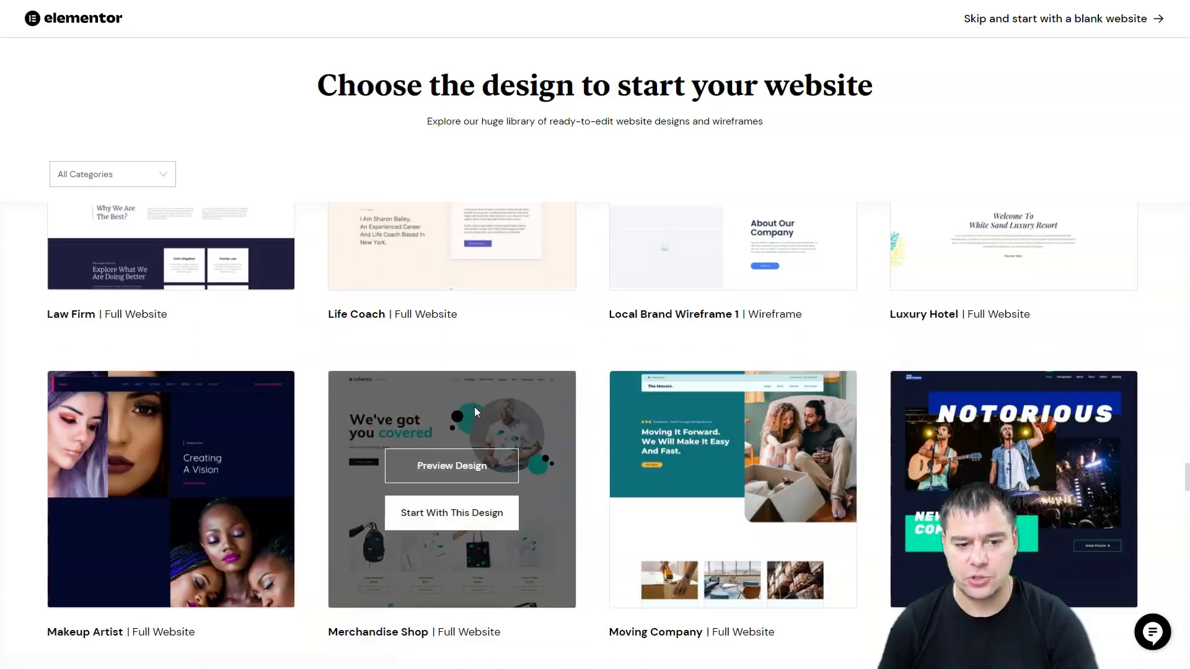
scroll(474, 406, "down", 5)
scroll(474, 406, "down", 4)
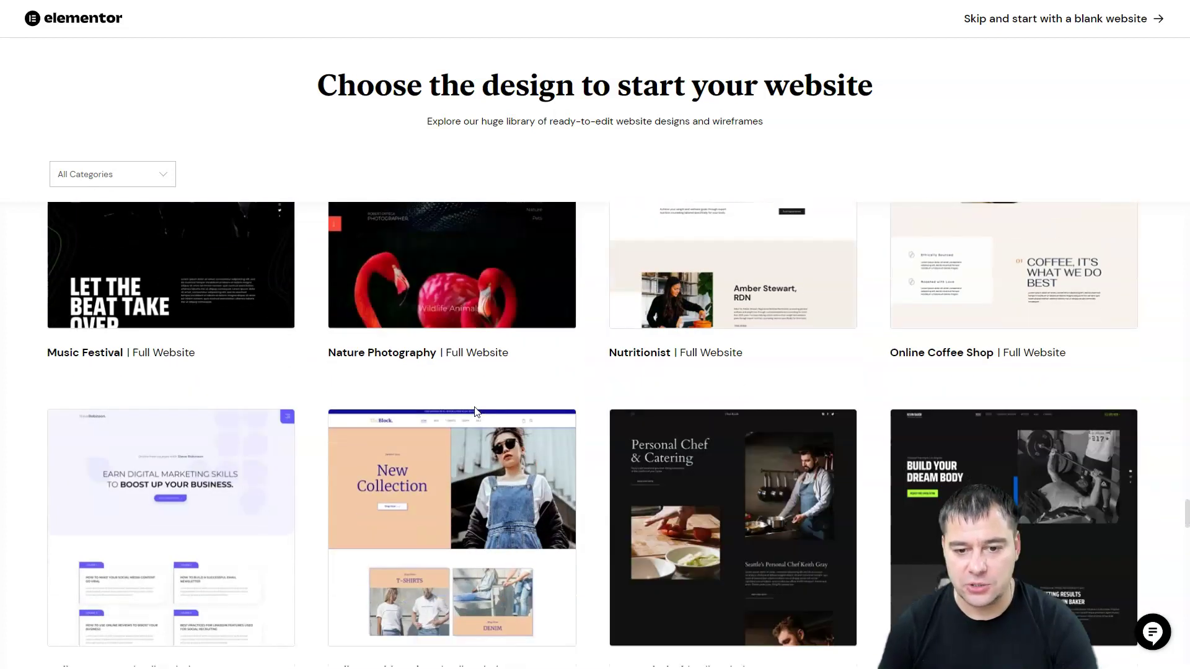
scroll(475, 410, "down", 10)
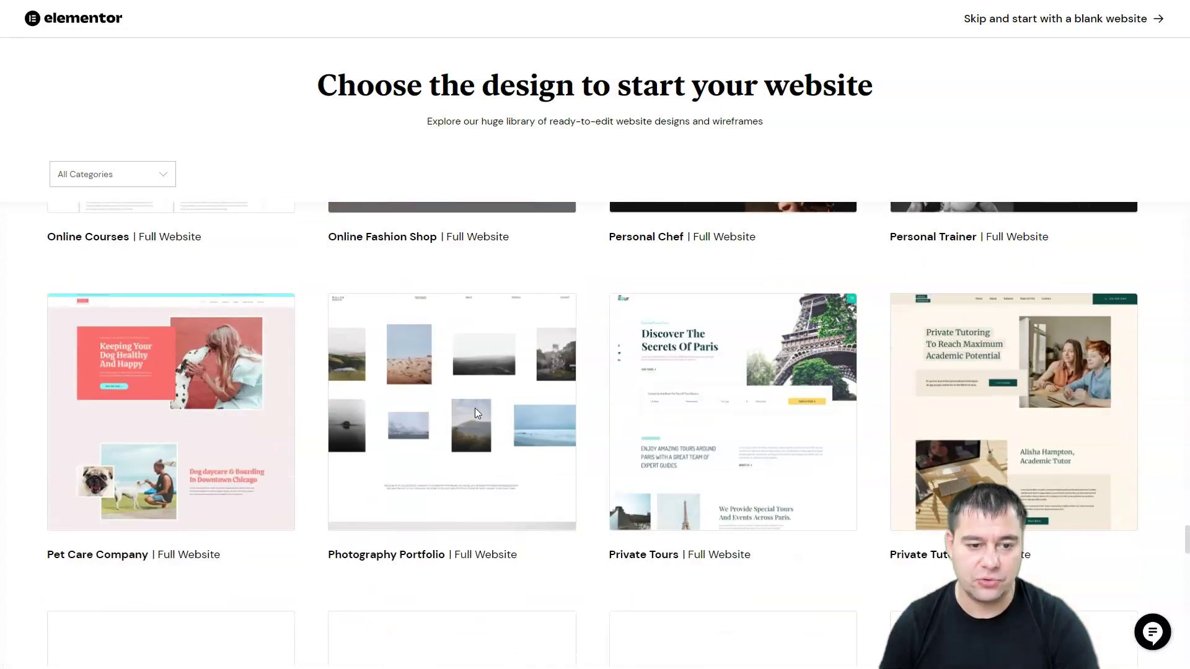
scroll(475, 409, "down", 4)
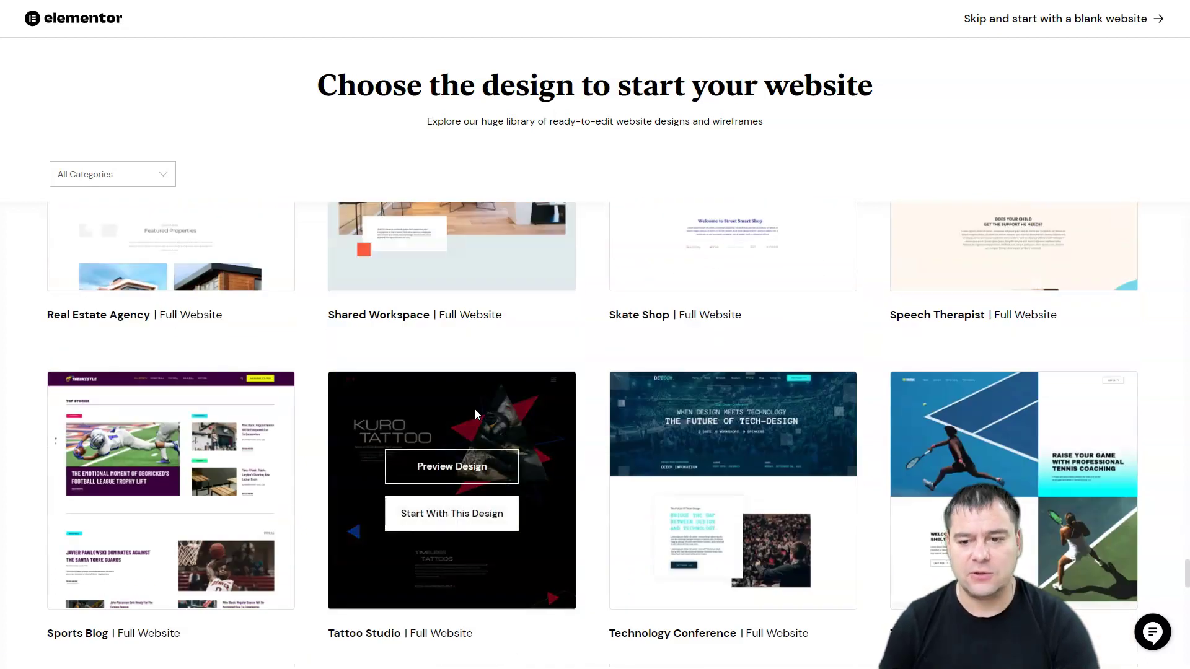
scroll(474, 409, "down", 3)
scroll(476, 414, "down", 8)
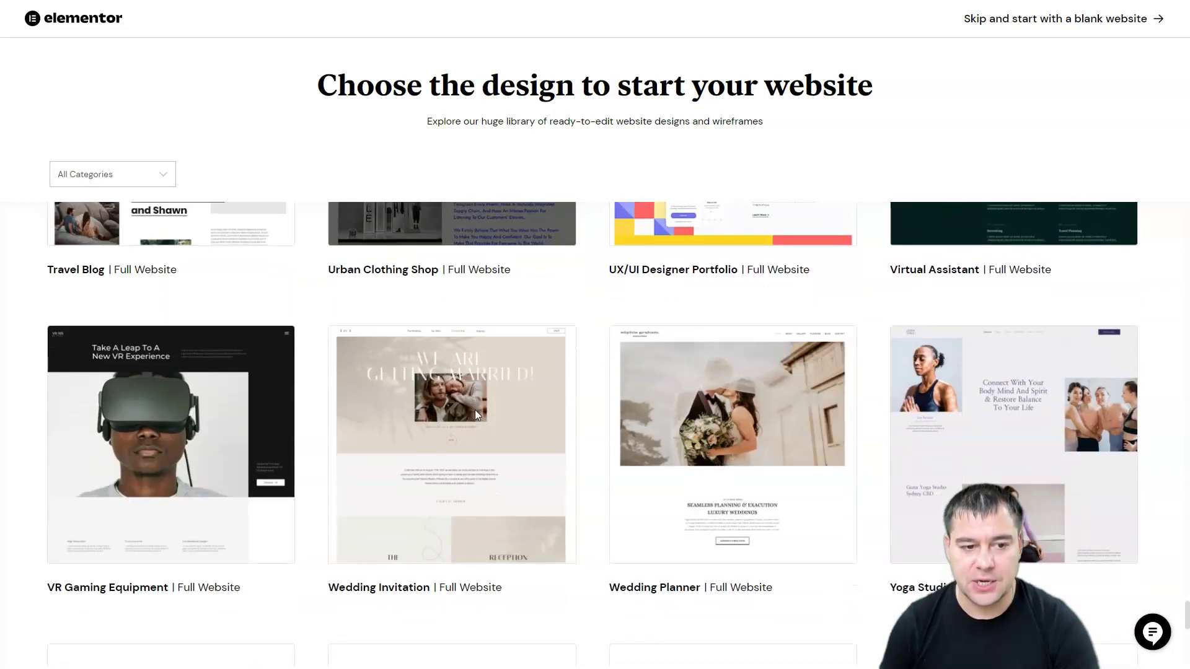
mouse_move(476, 414)
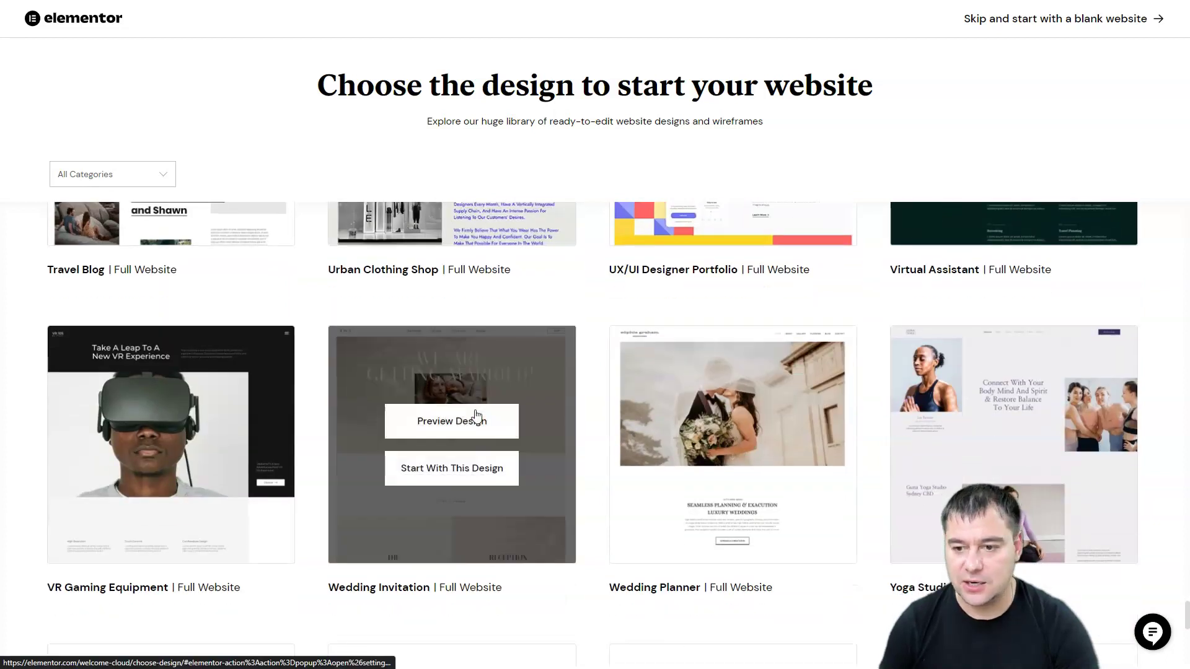
scroll(476, 415, "down", 9)
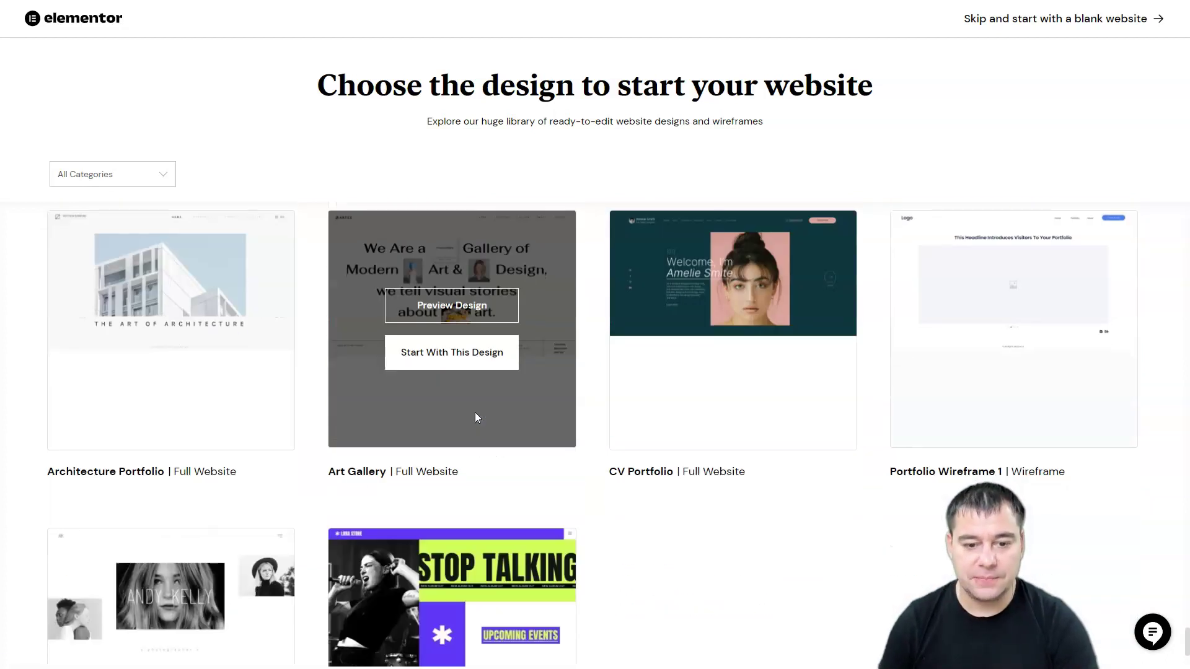
Check which categories the website designs can be filtered by, leaving the filter on All Categories.
scroll(473, 412, "up", 20)
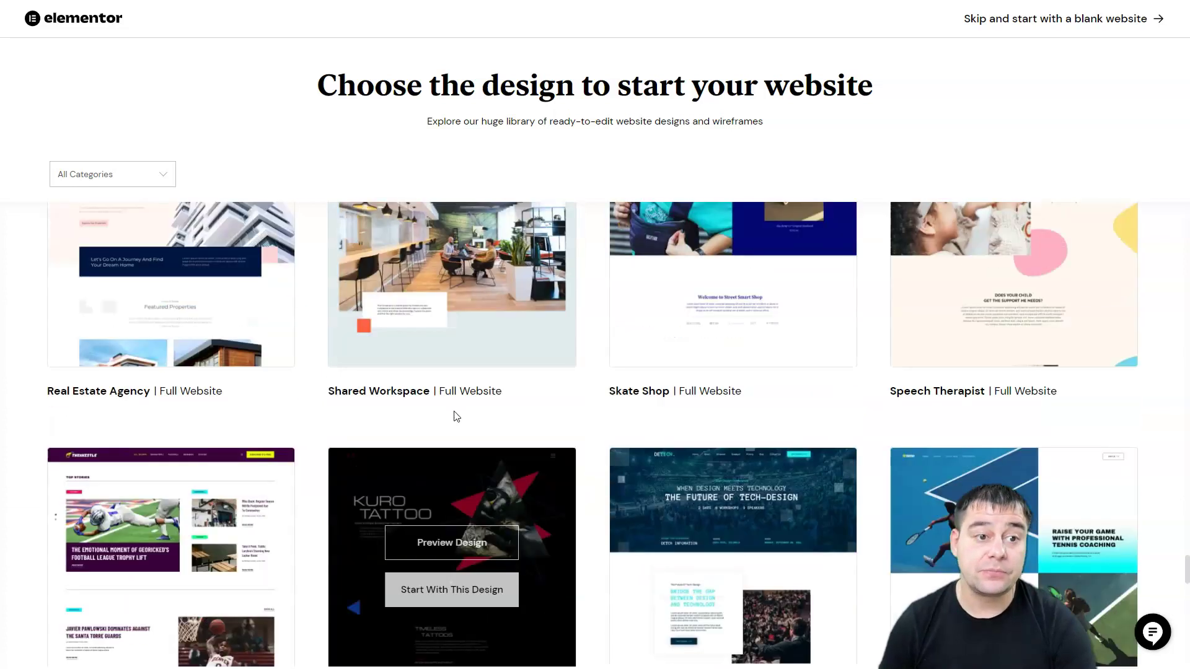
left_click(162, 179)
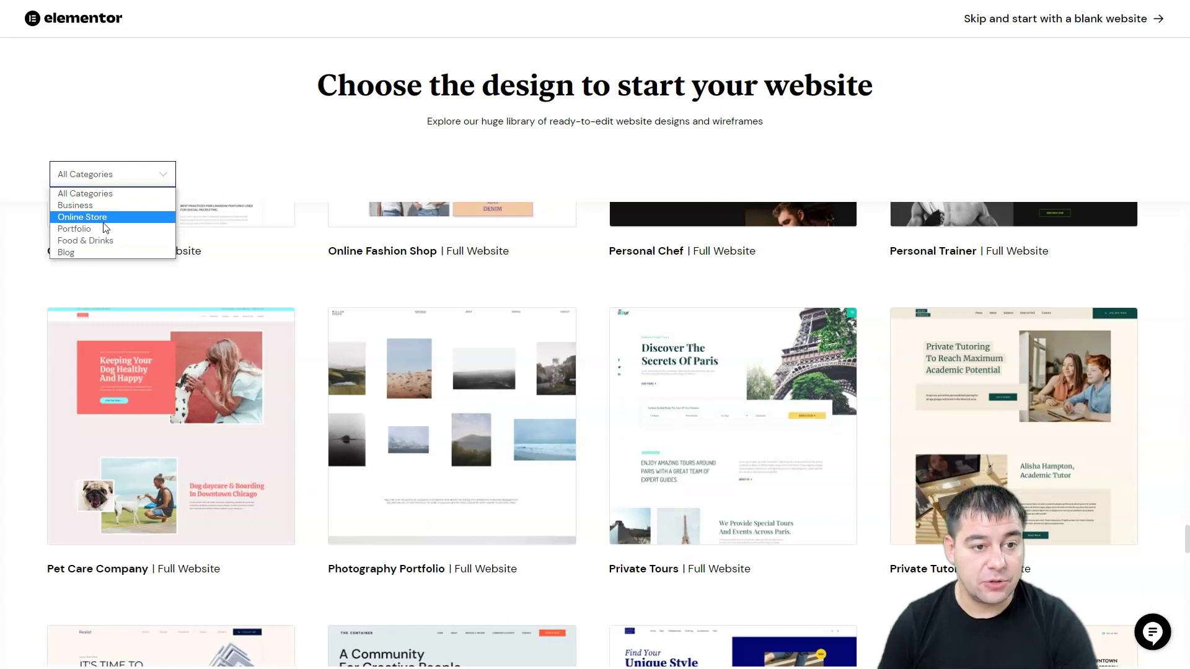
left_click(169, 175)
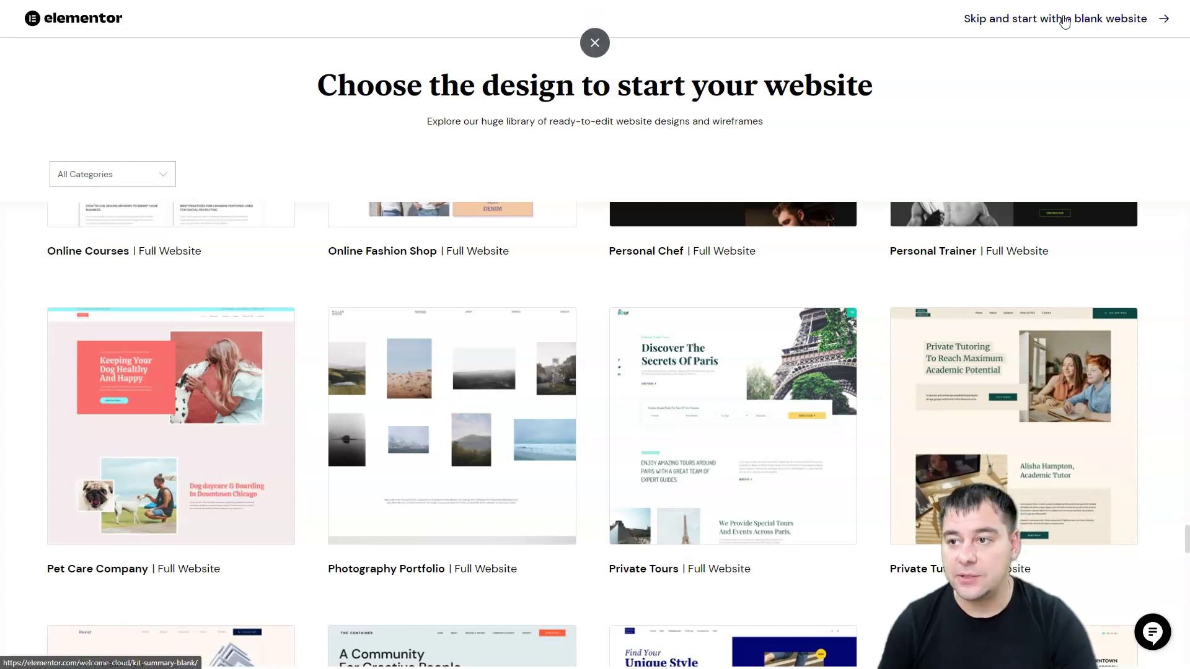
Skip the designs to view the blank website plan and highlight its 30-day money back guarantee.
left_click(1071, 25)
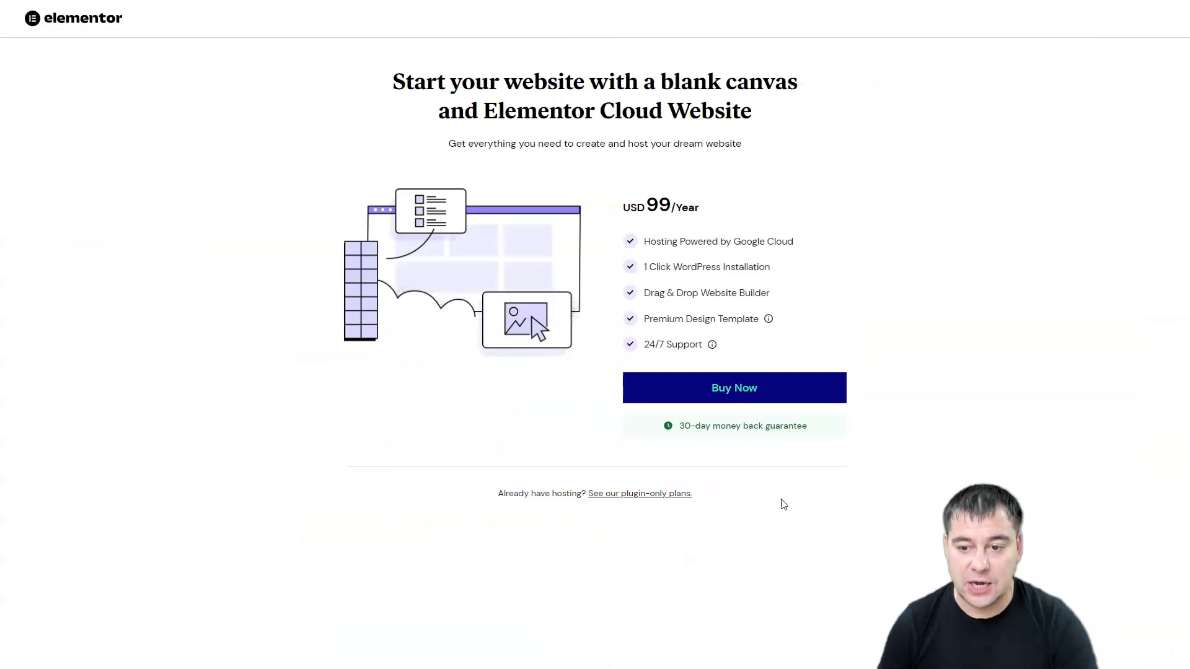
left_click_drag(680, 426, 817, 443)
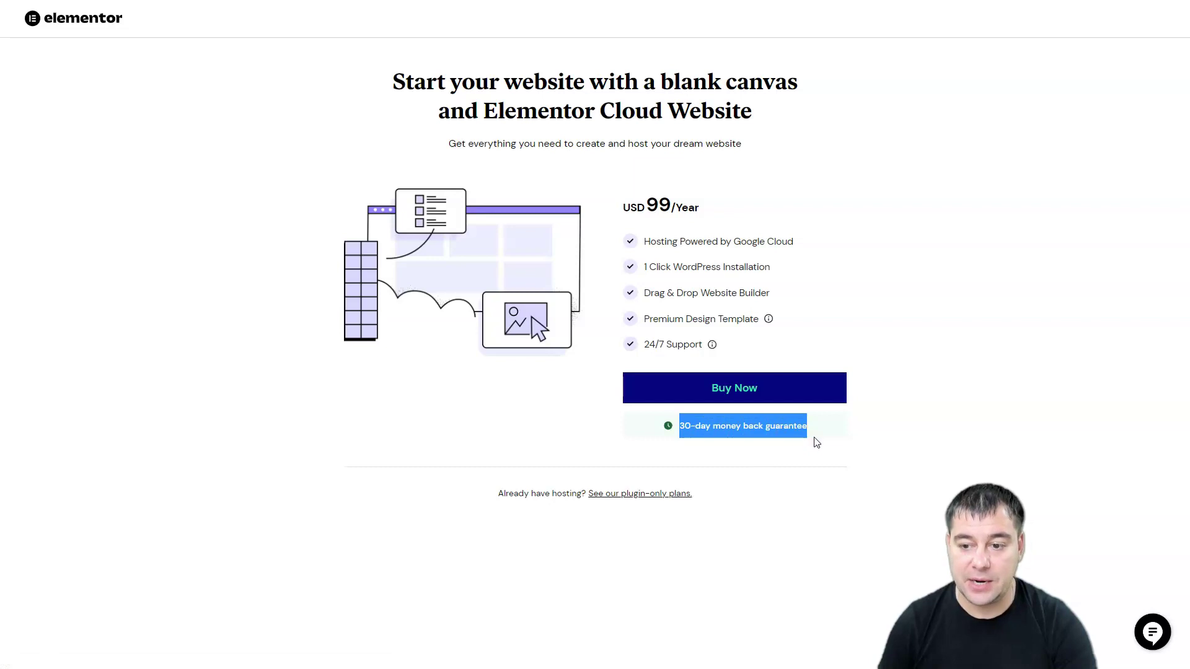
left_click(921, 345)
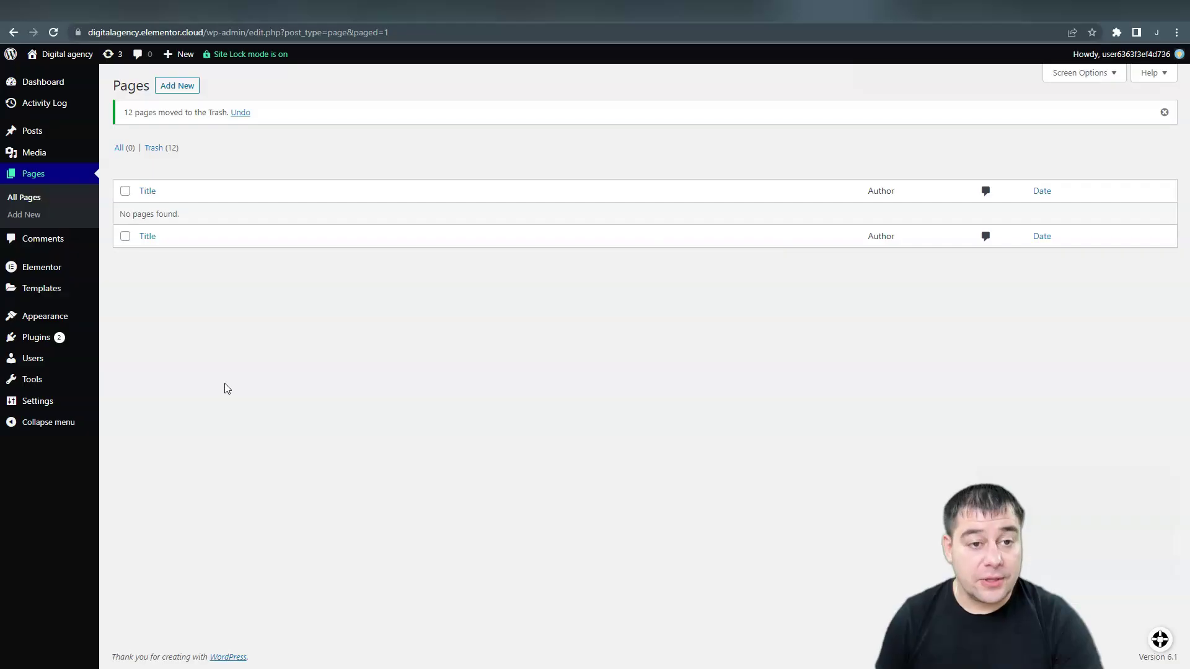
Go to the Digital agency site's WordPress dashboard and create a new landing page.
left_click(32, 83)
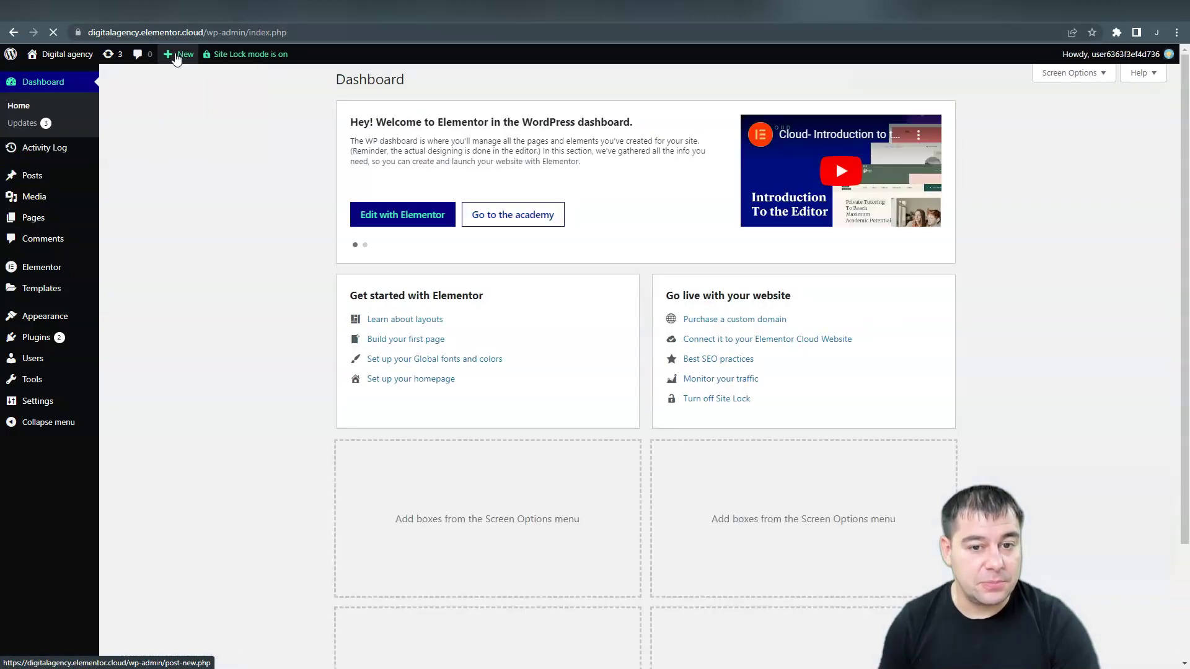
mouse_move(179, 58)
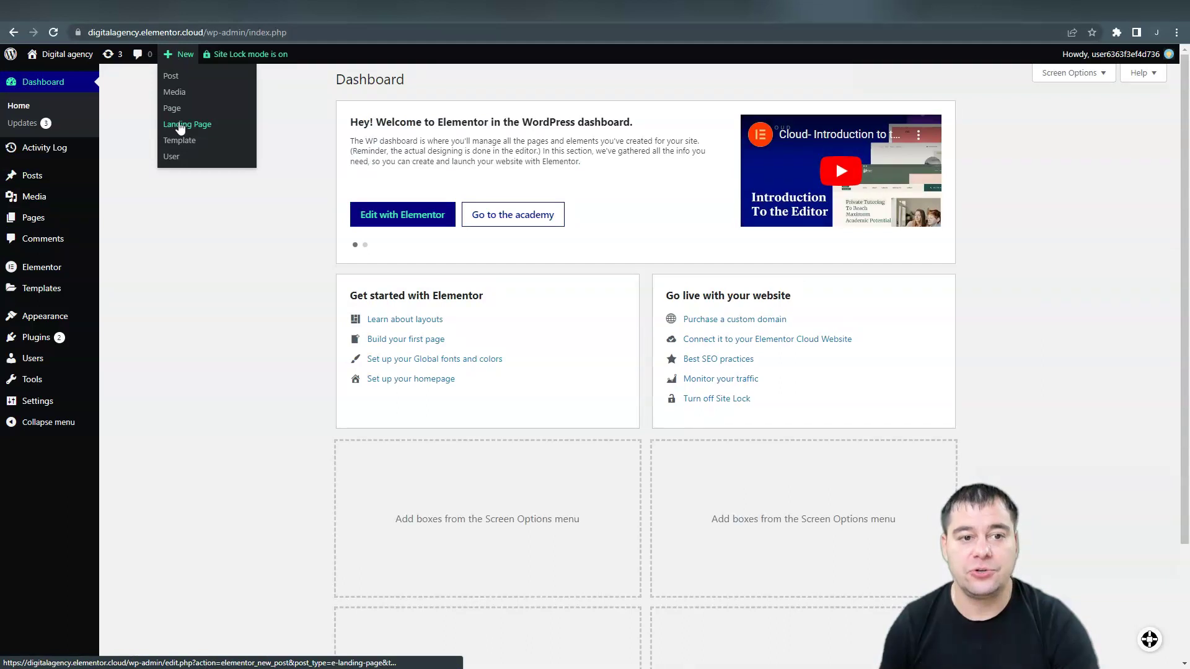
left_click(181, 126)
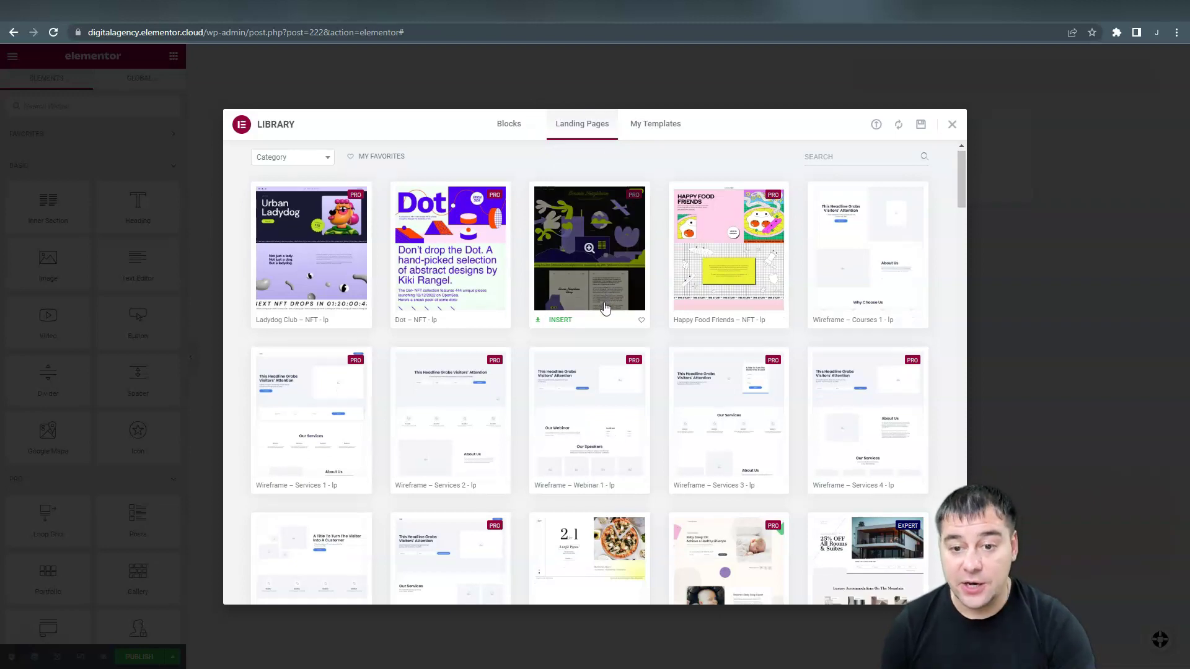
Insert the furniture store business template with the 25% OFF offer from the landing page library.
scroll(602, 305, "down", 5)
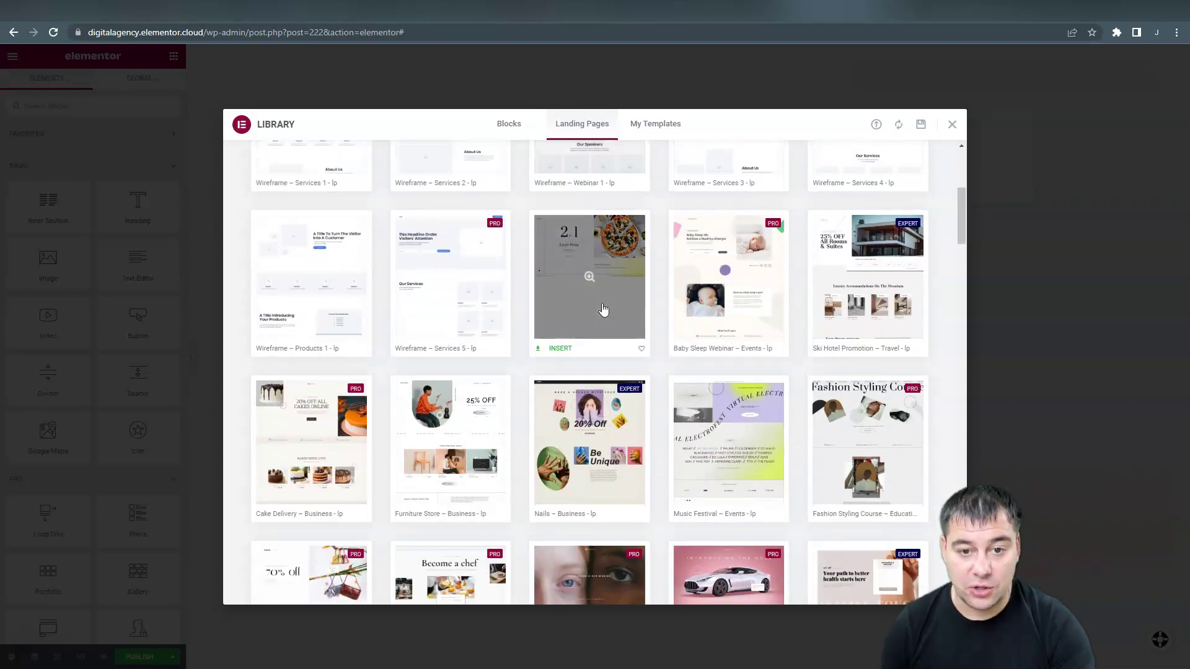
scroll(465, 291, "down", 3)
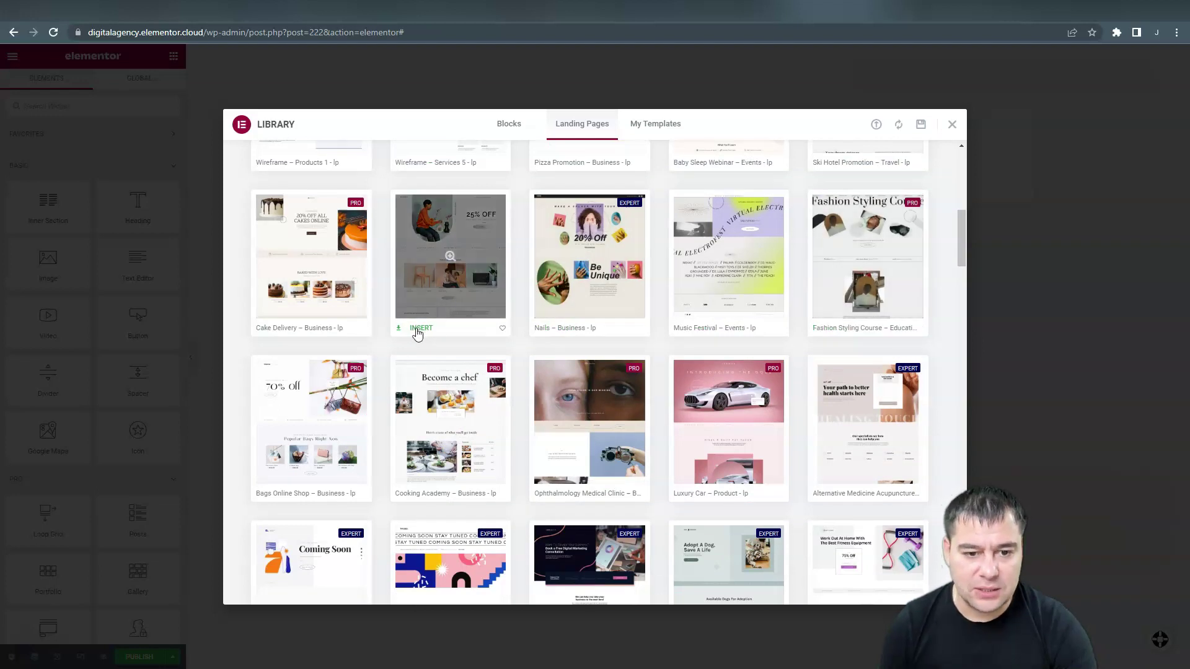
left_click(418, 334)
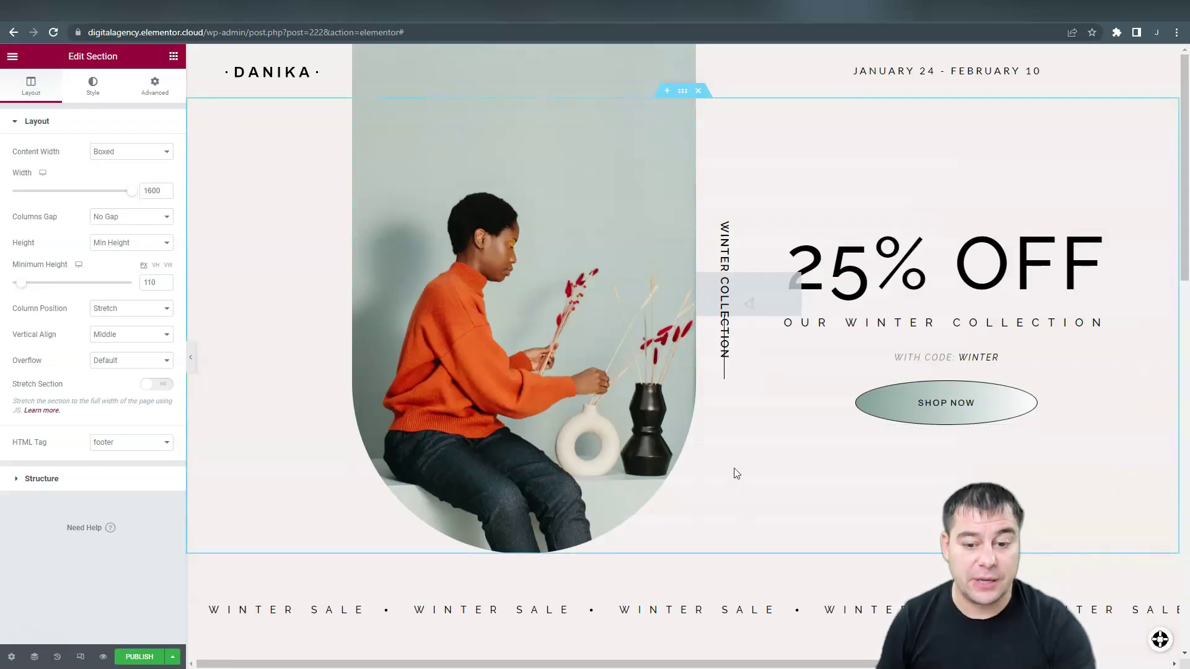
Look over the inserted landing page from the 25% OFF banner to the Our Extra-Cool Deals section and return to its start.
scroll(738, 471, "down", 3)
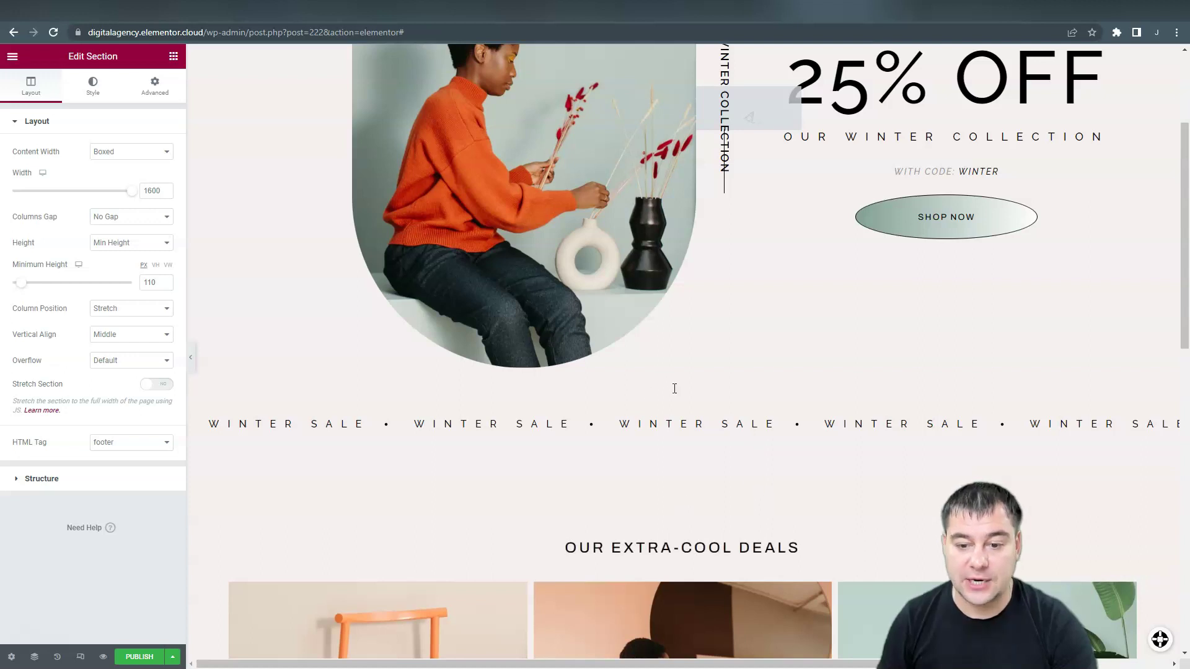
scroll(674, 388, "down", 1)
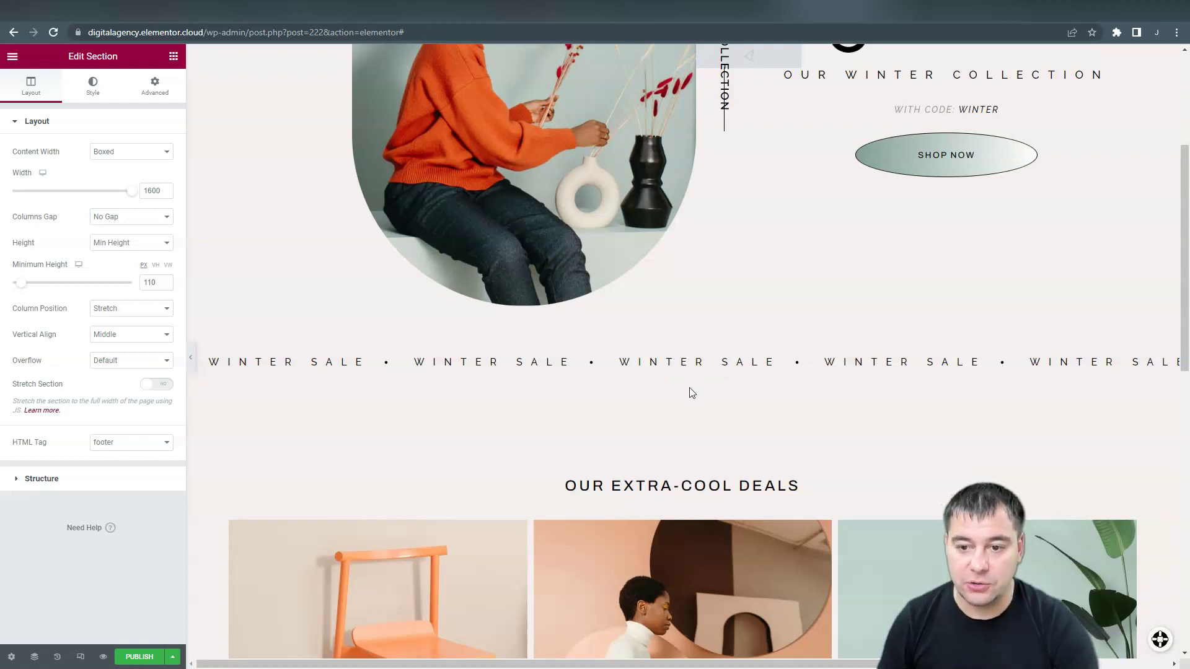
mouse_move(682, 354)
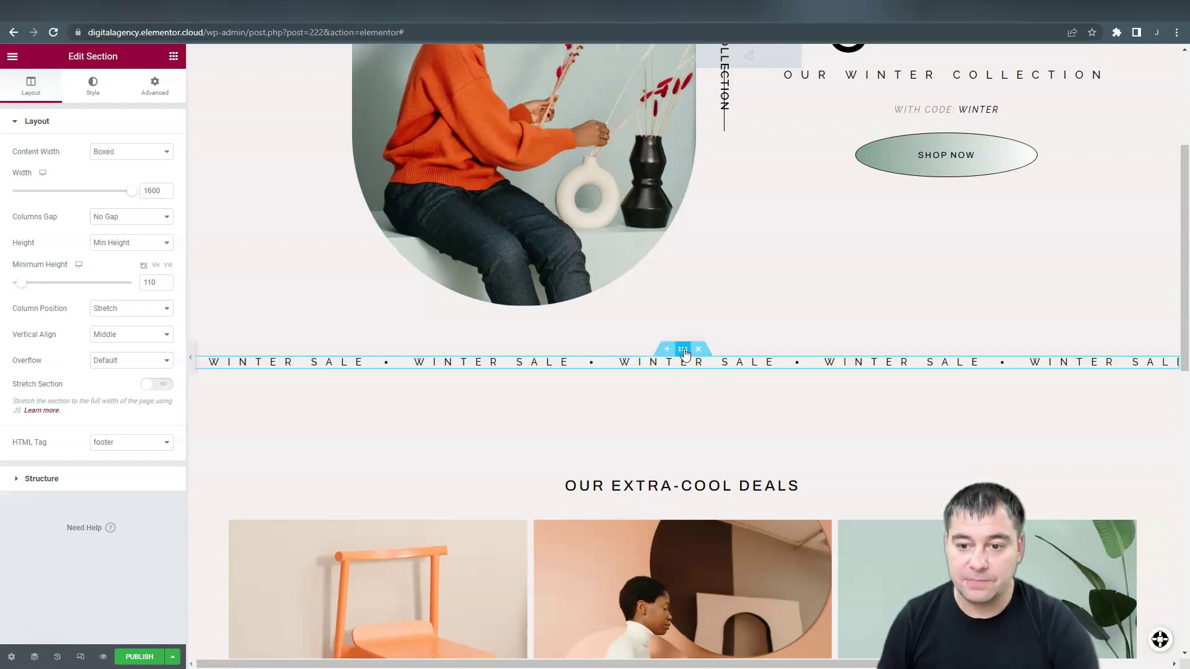
scroll(682, 353, "up", 4)
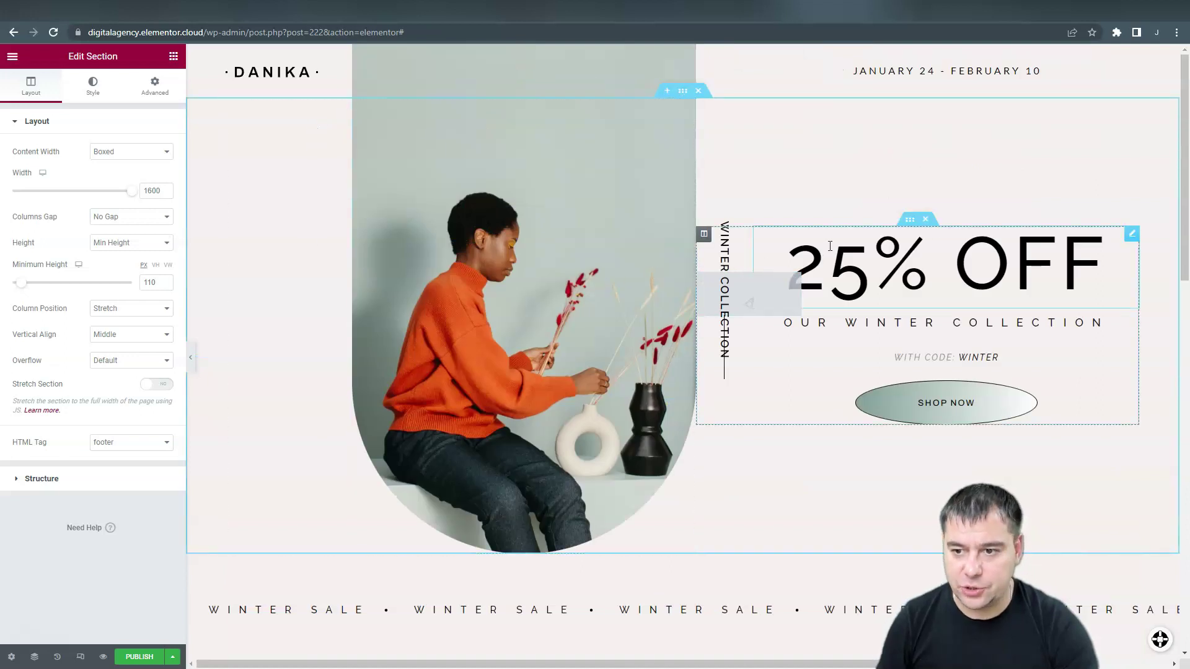
Change the 25% off heading in the hero section to read "30% off".
left_click(1000, 274)
left_click(930, 272)
left_click(866, 271)
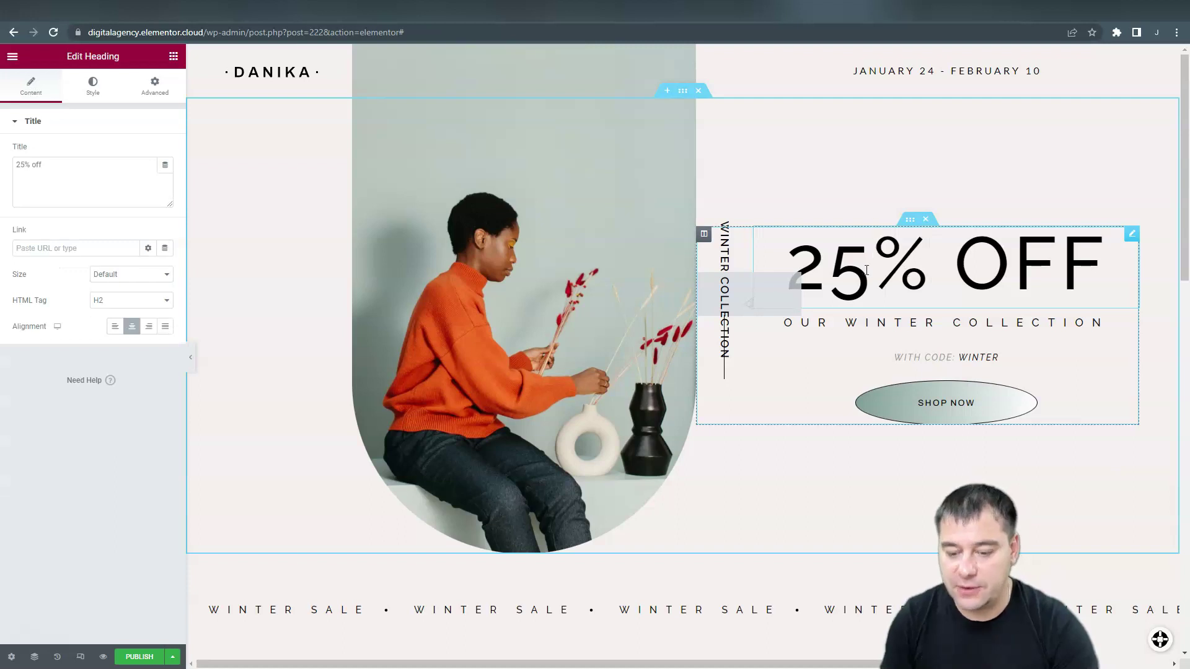
key("BackSpace")
key("BackSpace")
type("30")
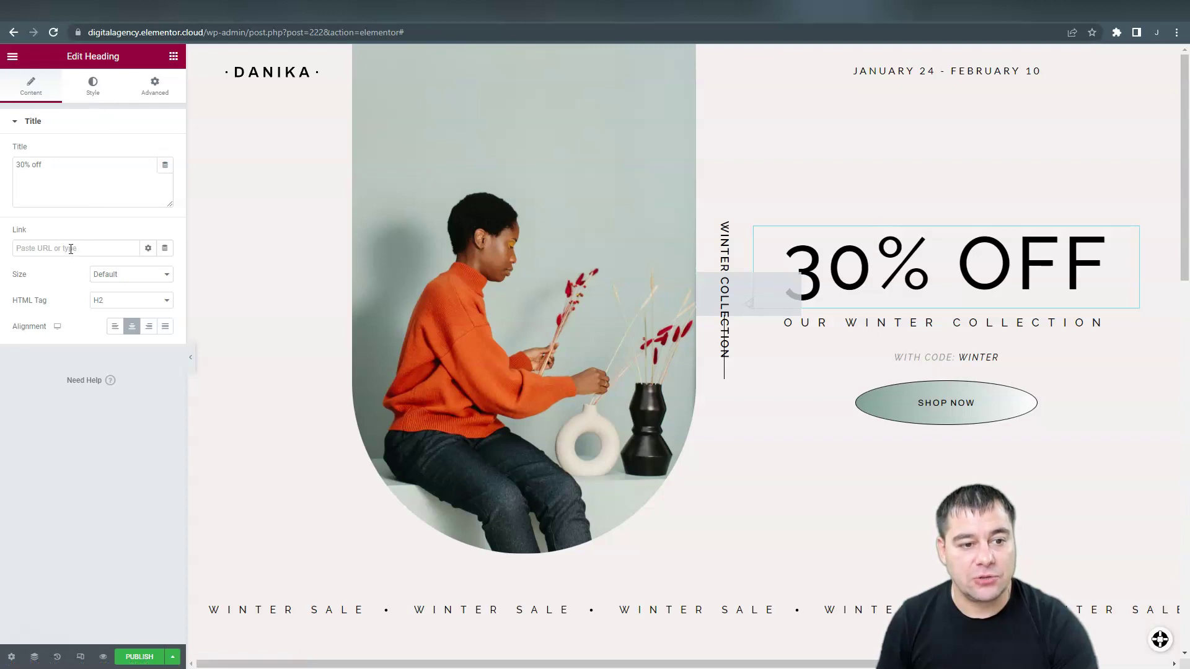
Try right and left alignment on the 30% OFF heading and return it to centre.
left_click(147, 327)
left_click(115, 327)
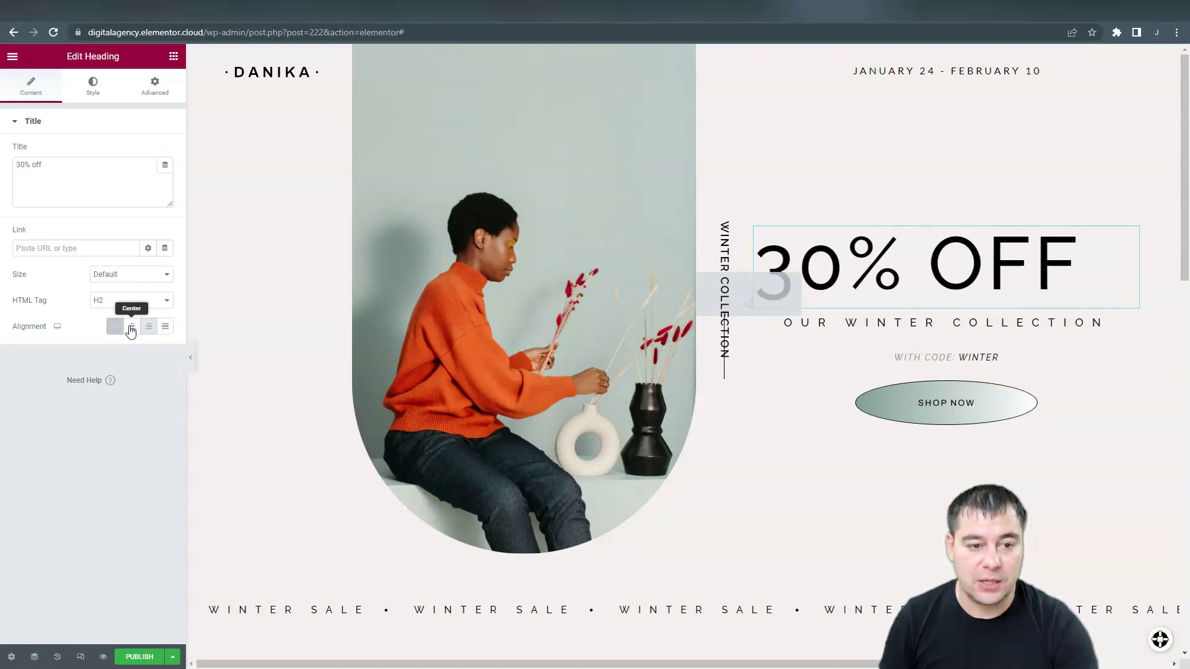
left_click(132, 327)
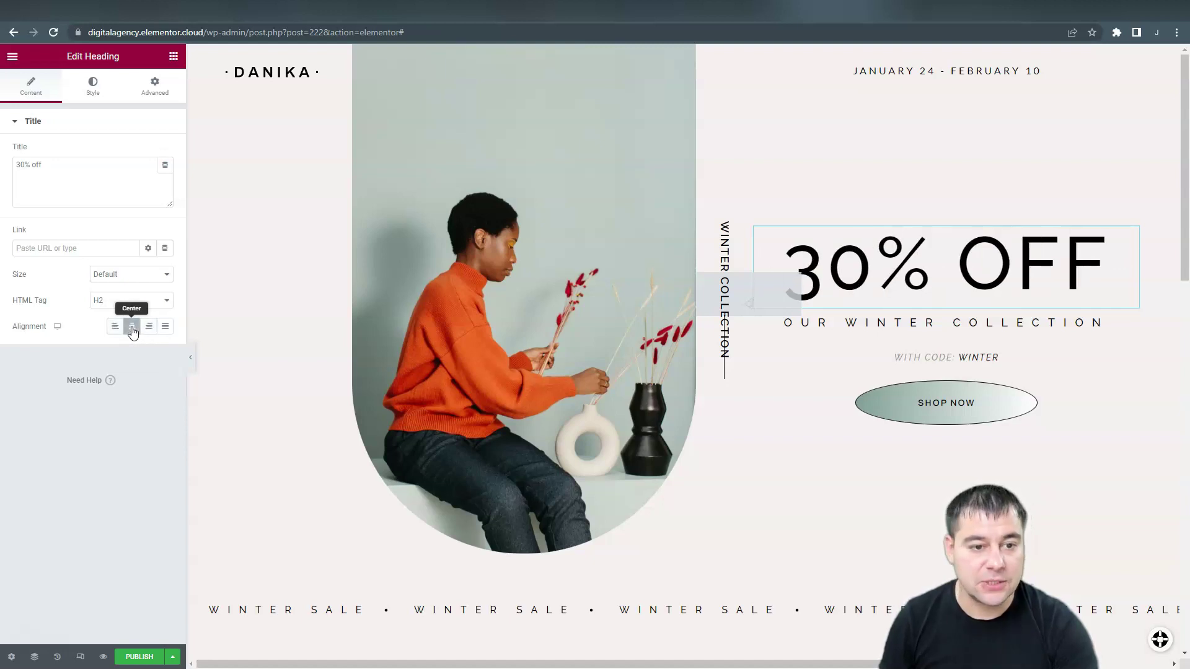
Set the 30% OFF heading's text color to bright red.
left_click(90, 96)
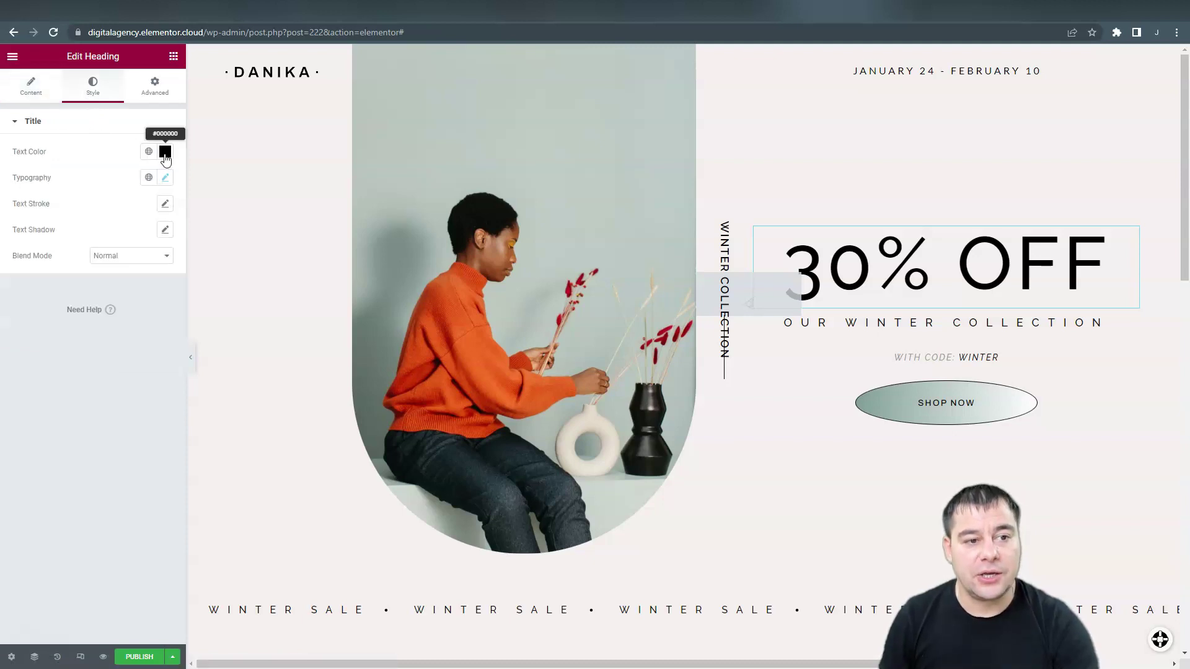
left_click(165, 152)
left_click(154, 212)
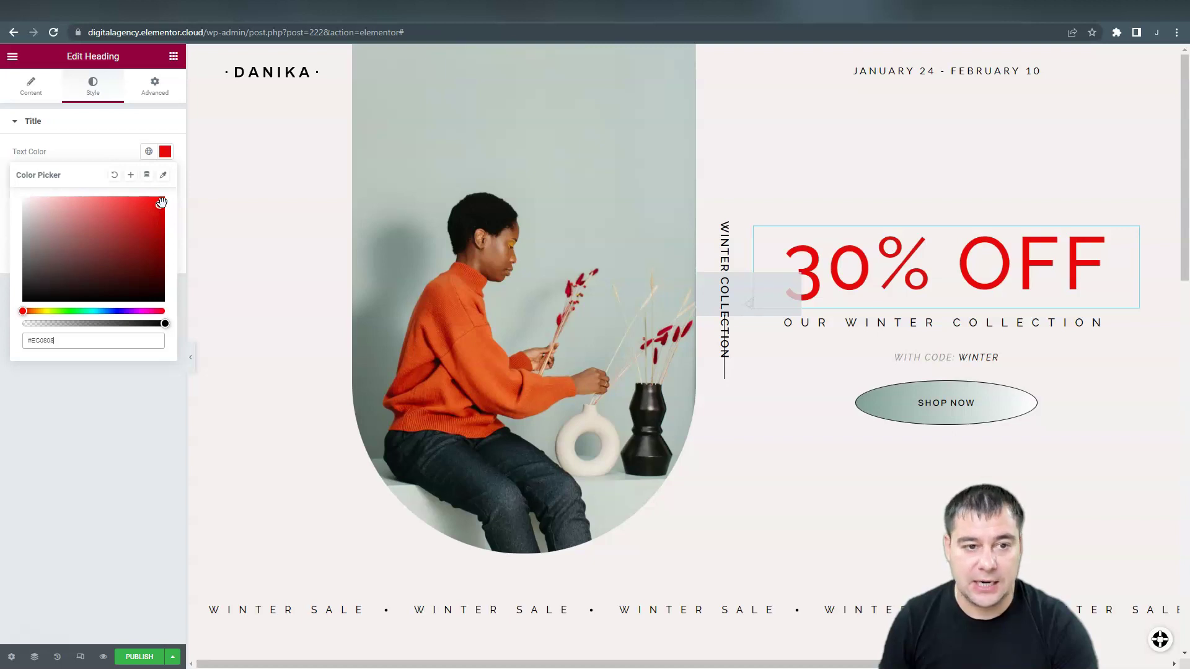
left_click(96, 148)
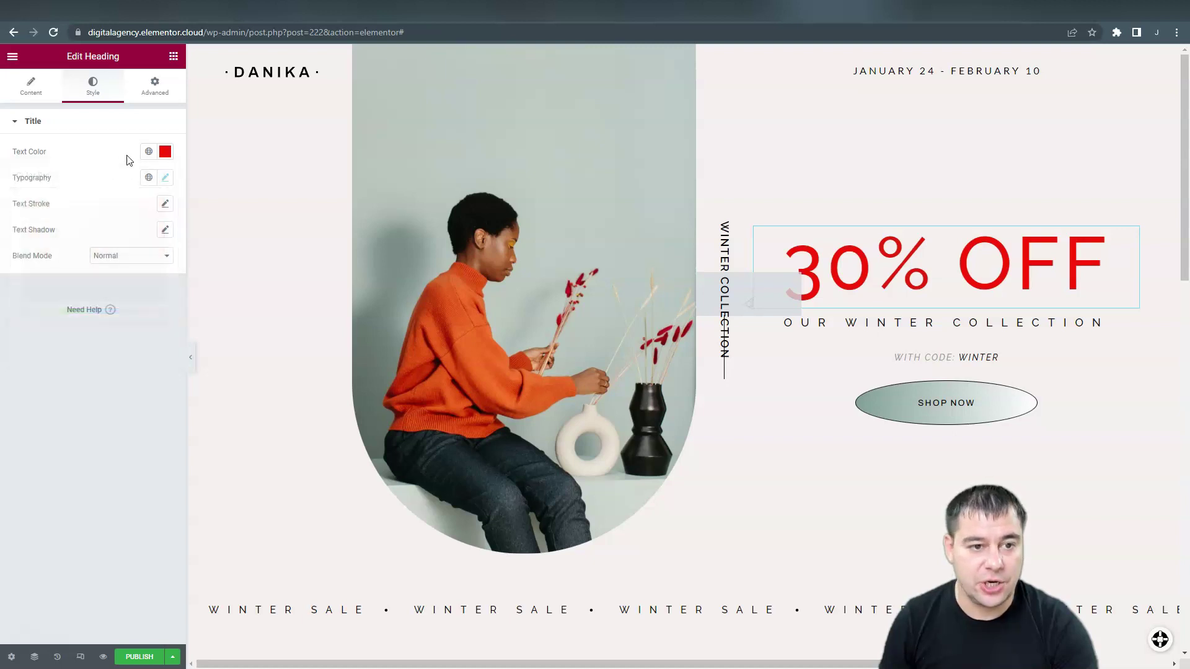
Try the Rammetto One and Ravi Prakash font families on the 30% OFF heading.
left_click(165, 180)
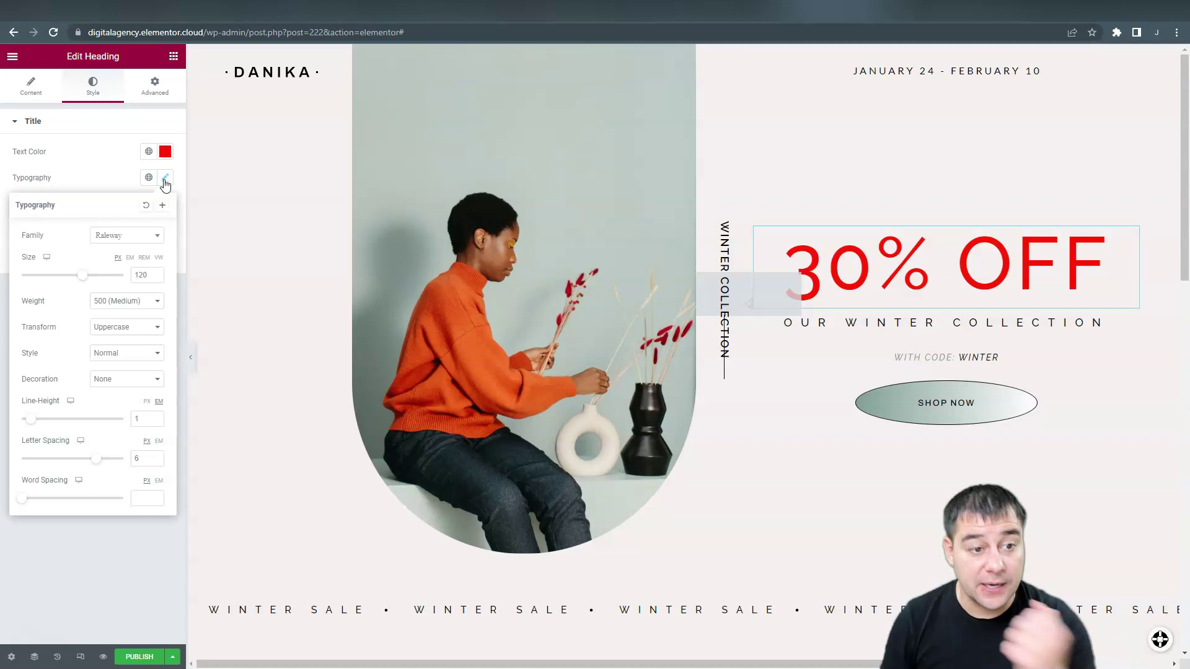
left_click(159, 241)
scroll(122, 313, "down", 3)
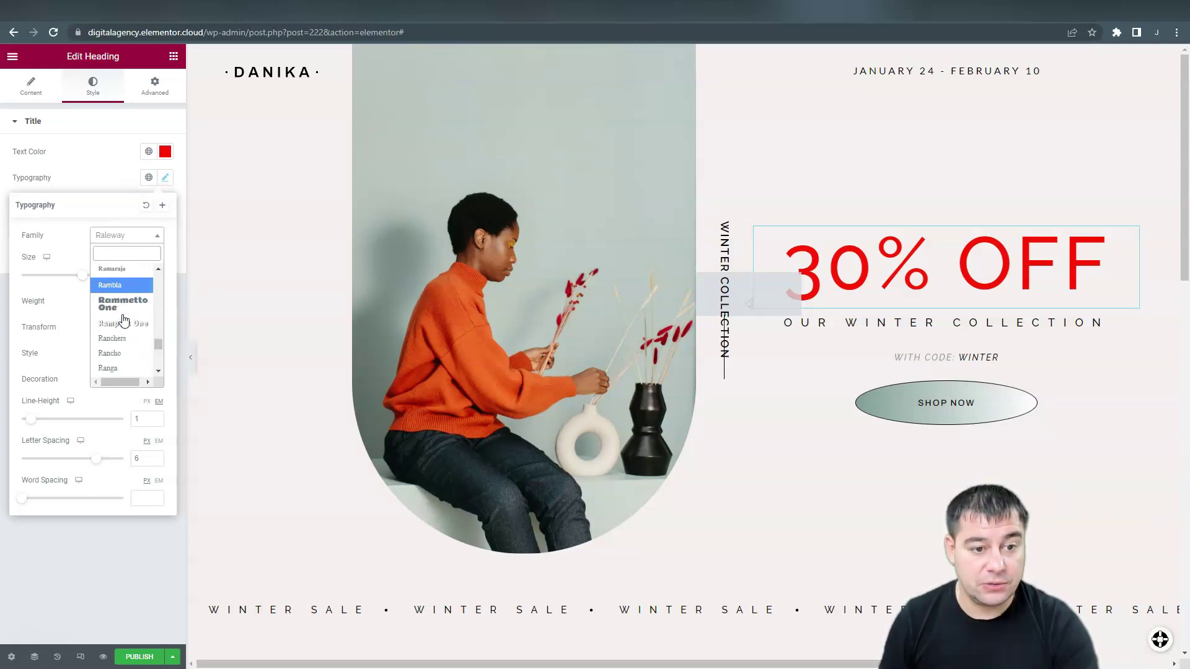
left_click(122, 320)
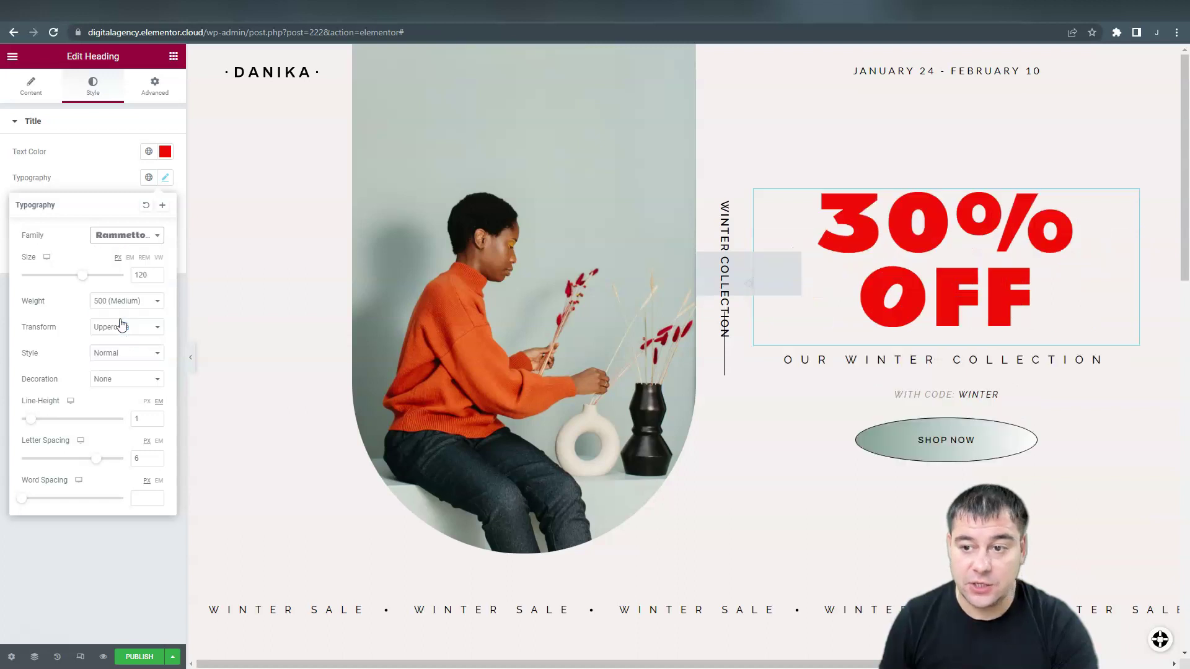
left_click(159, 239)
scroll(127, 316, "down", 3)
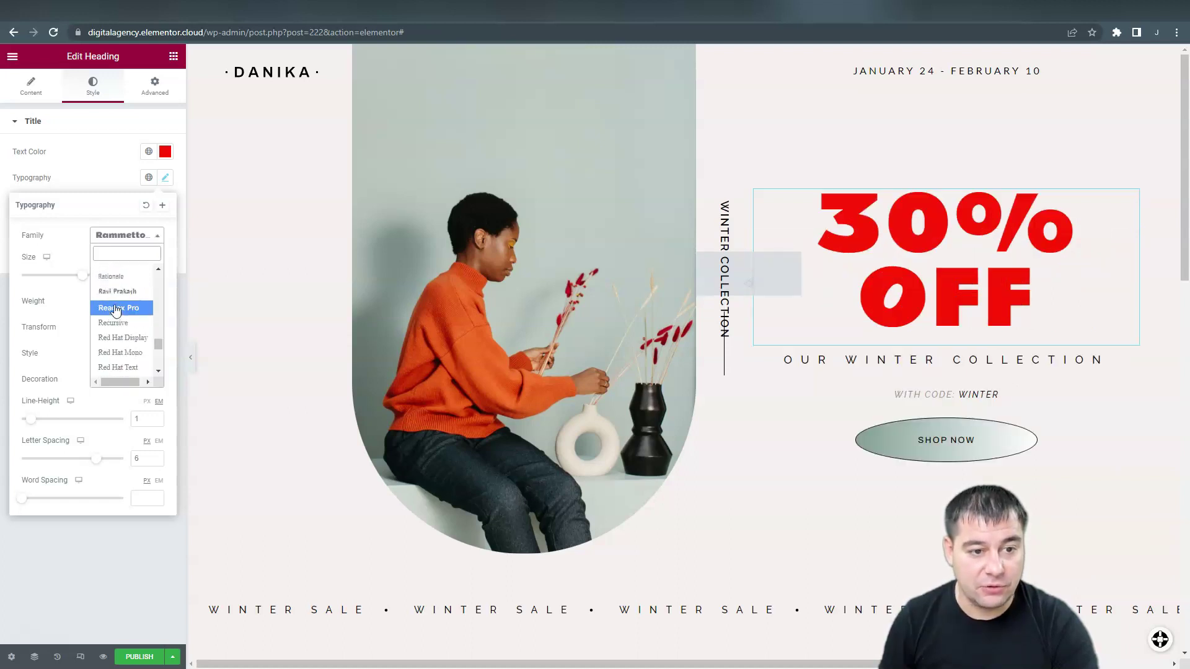
left_click(114, 292)
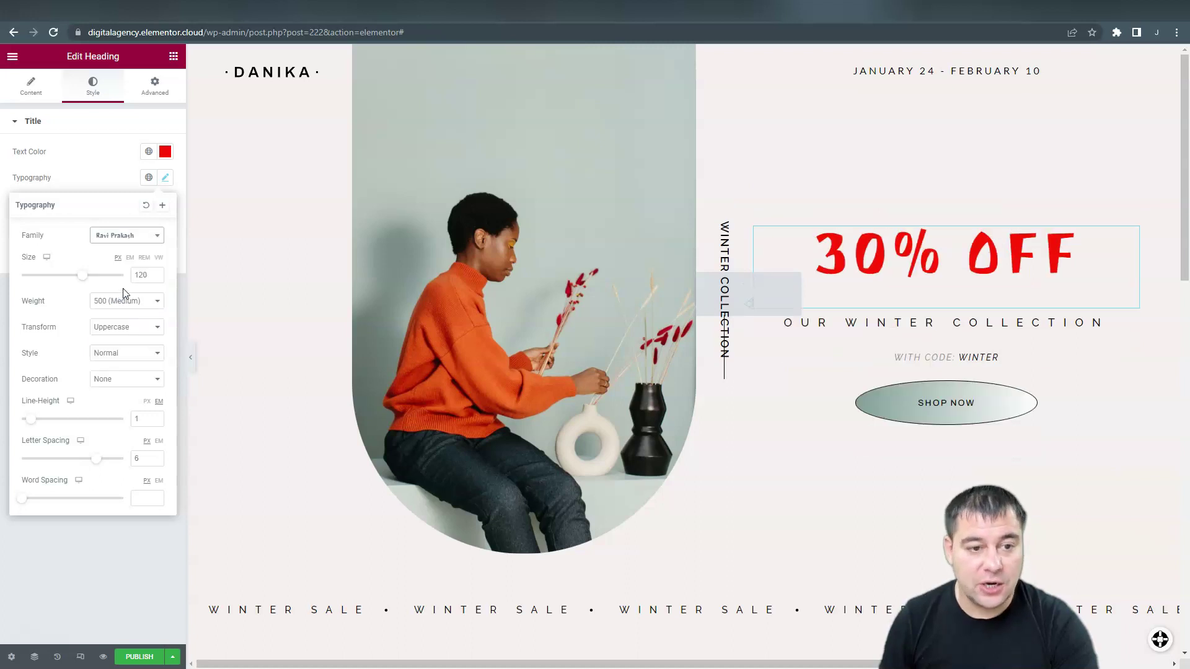
Set the 30% OFF heading's font family to Revalia and reduce its size until the text fits on one line.
left_click(157, 236)
scroll(127, 322, "down", 2)
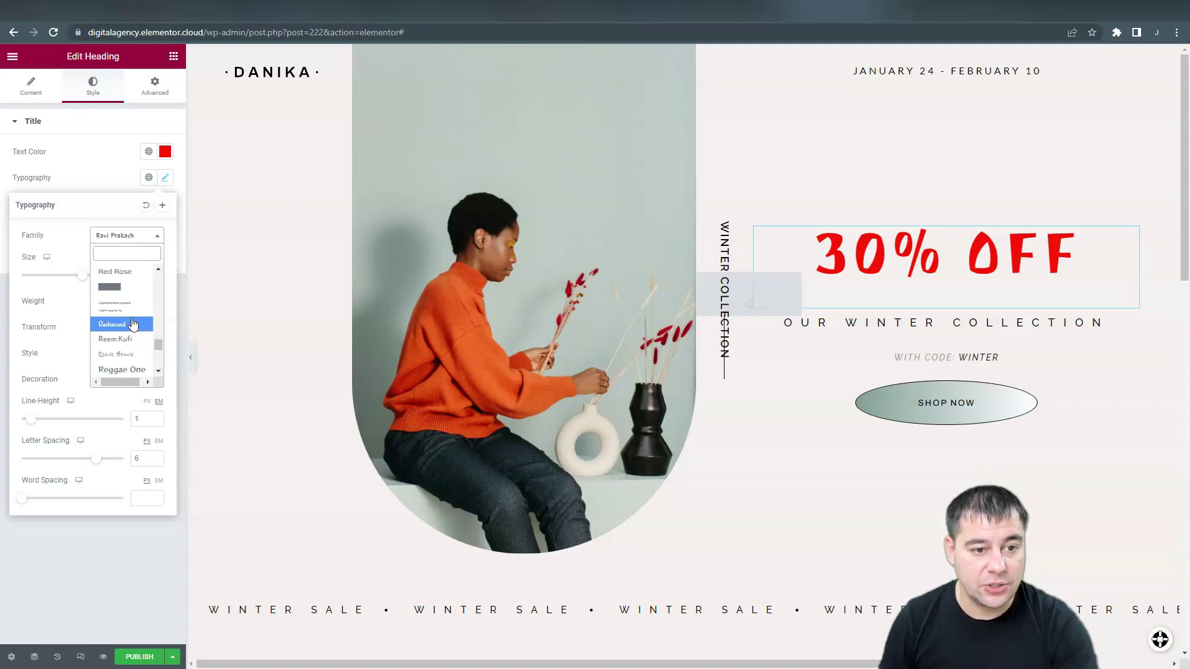
scroll(124, 310, "down", 1)
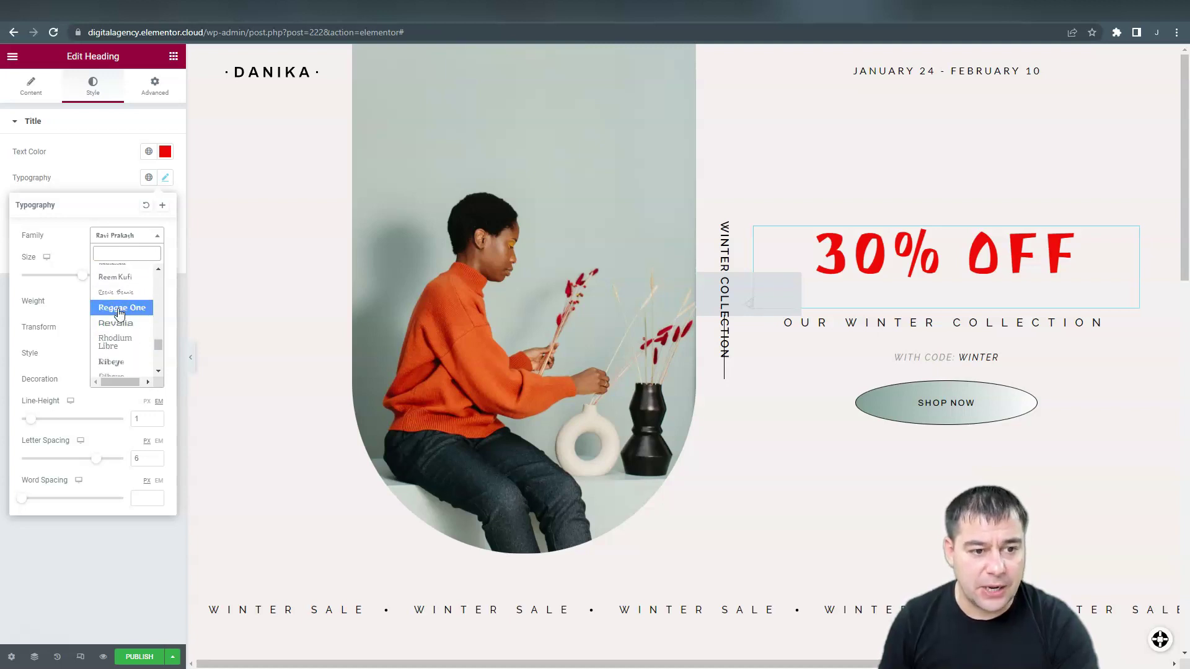
left_click(122, 323)
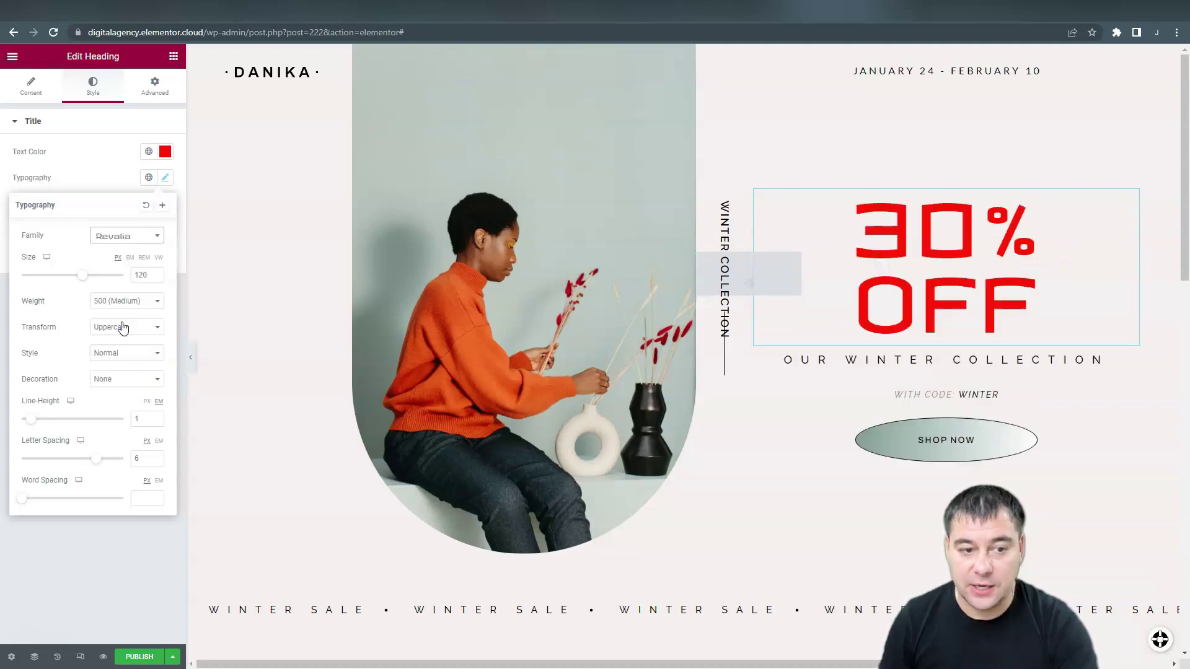
mouse_move(84, 284)
left_mouse_down()
mouse_move(61, 276)
mouse_move(75, 283)
left_mouse_up()
left_click(104, 157)
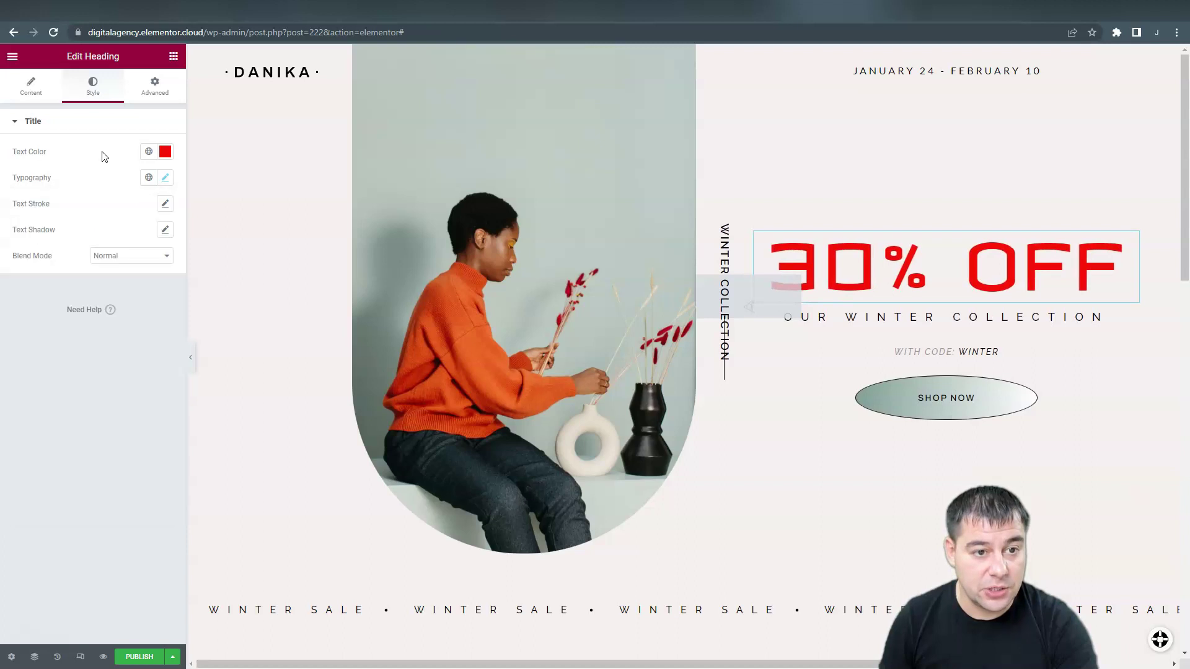
Look through the 30% OFF heading's advanced layout and motion effects options and return to its content settings.
left_click(160, 89)
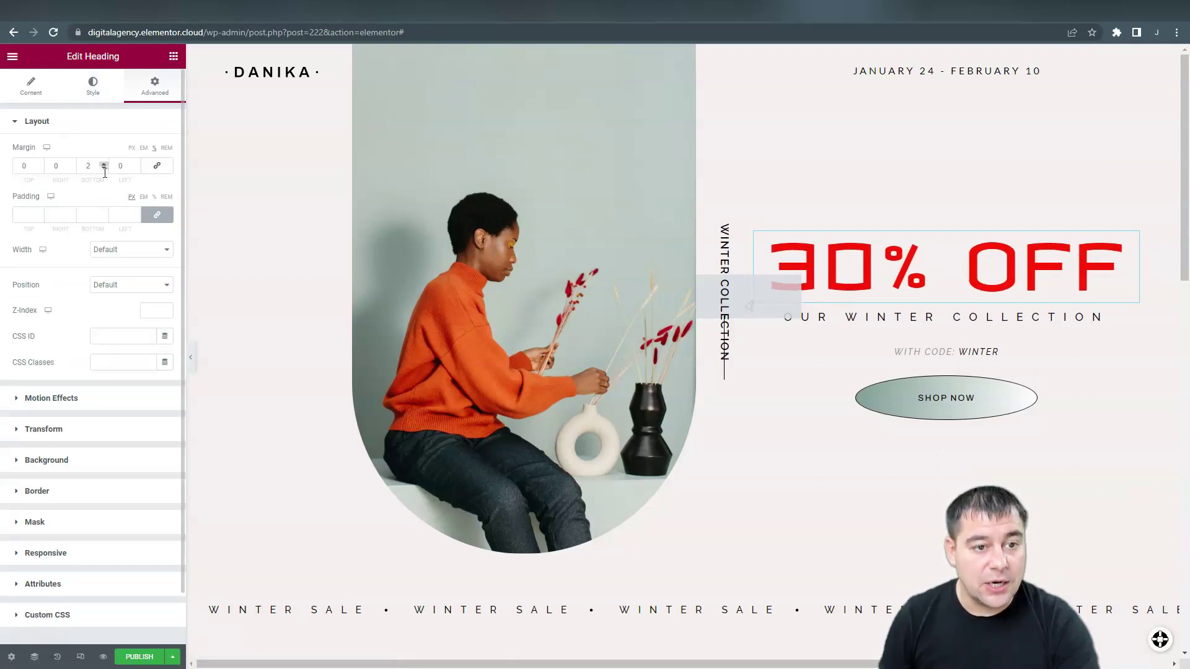
scroll(87, 280, "down", 1)
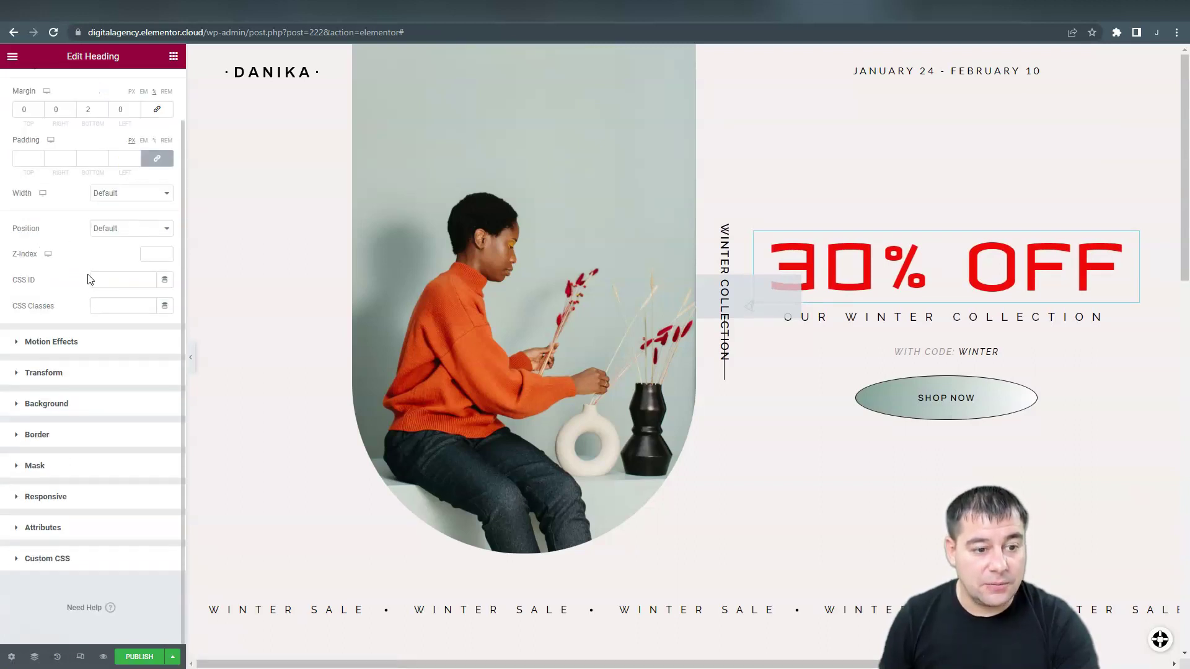
left_click(48, 344)
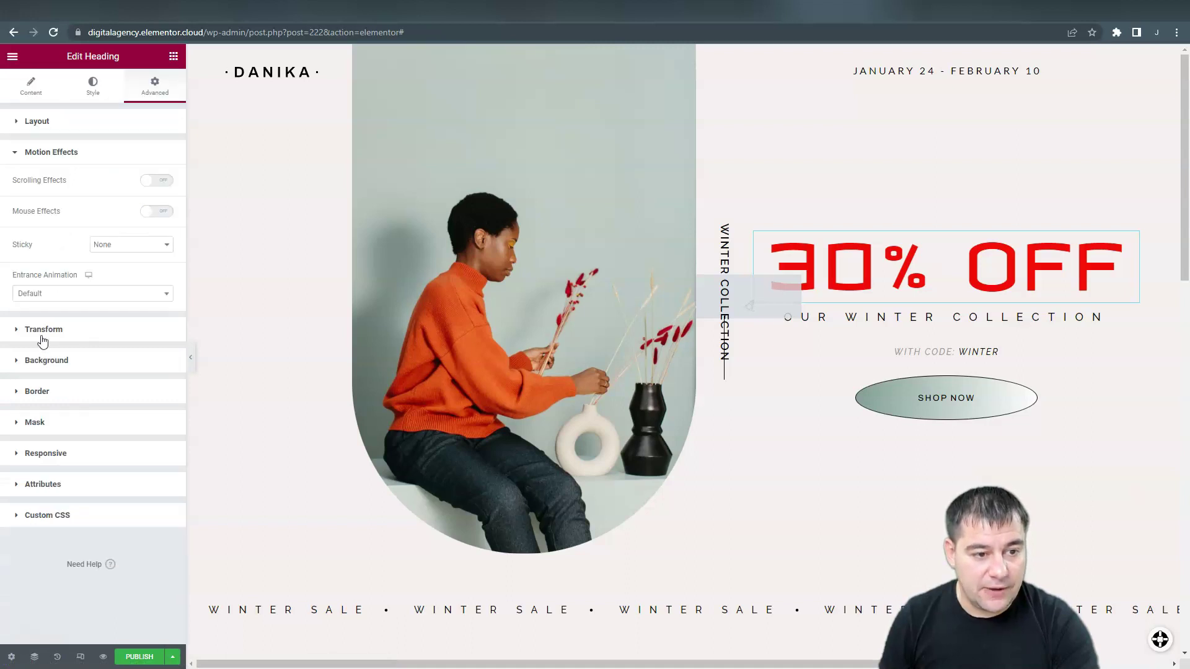
left_click(19, 154)
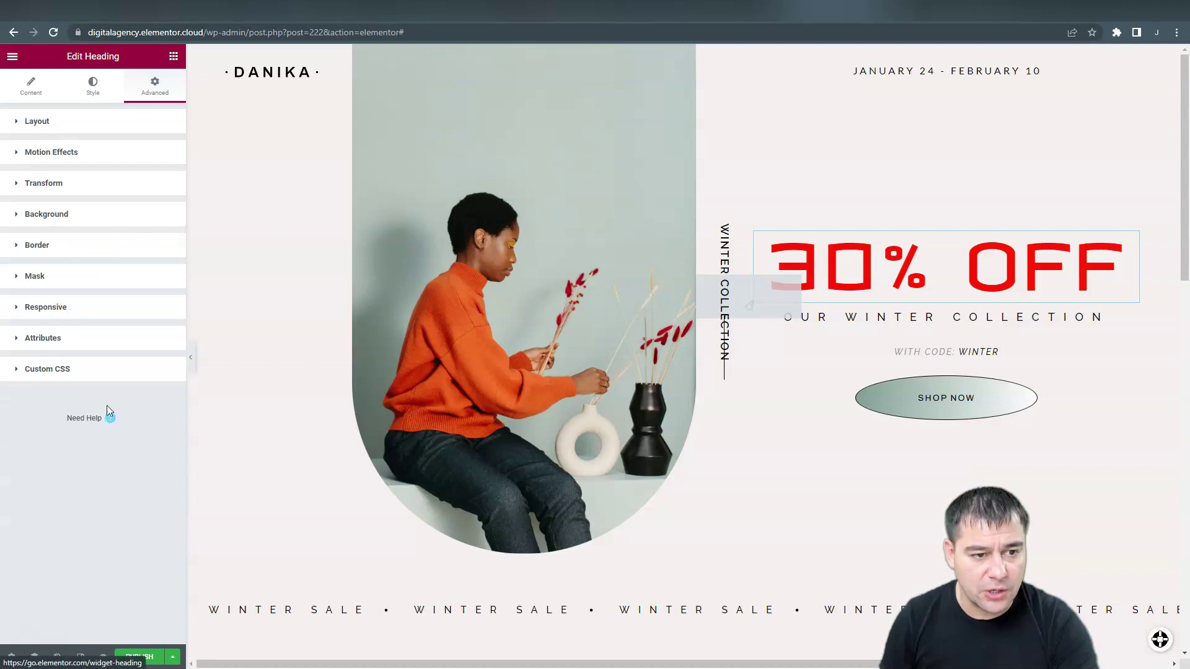
left_click(30, 90)
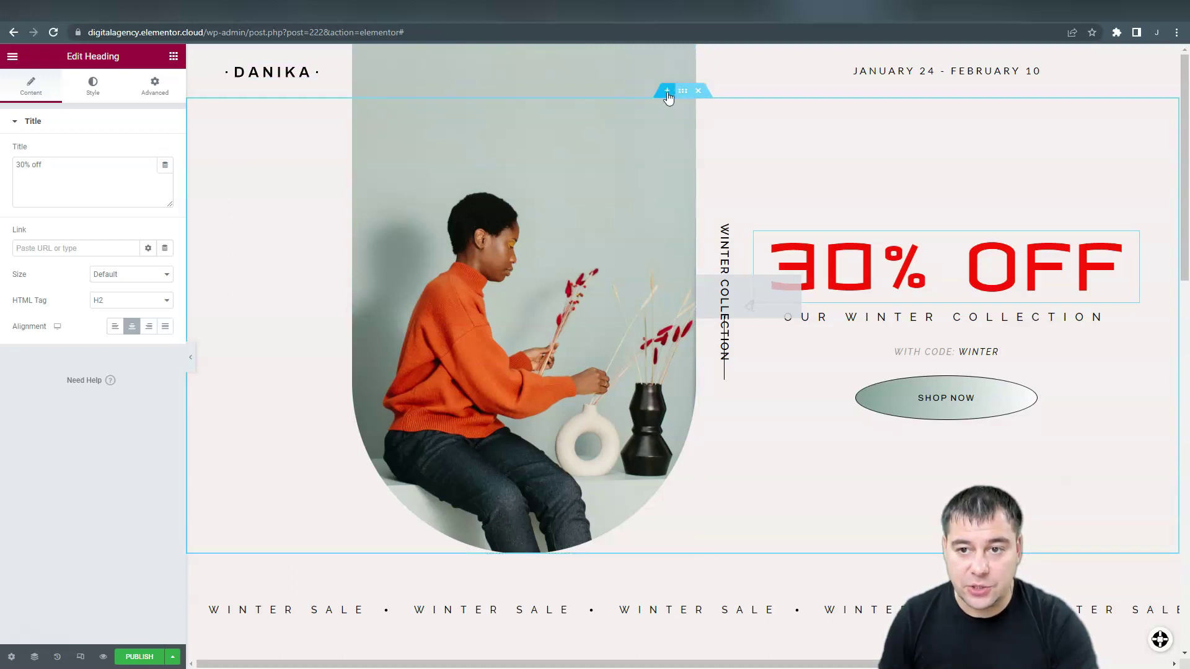
Set the hero image spacer's space to 600 px and replace its background image with headphones-isolated-pic.jpg.
left_click(500, 285)
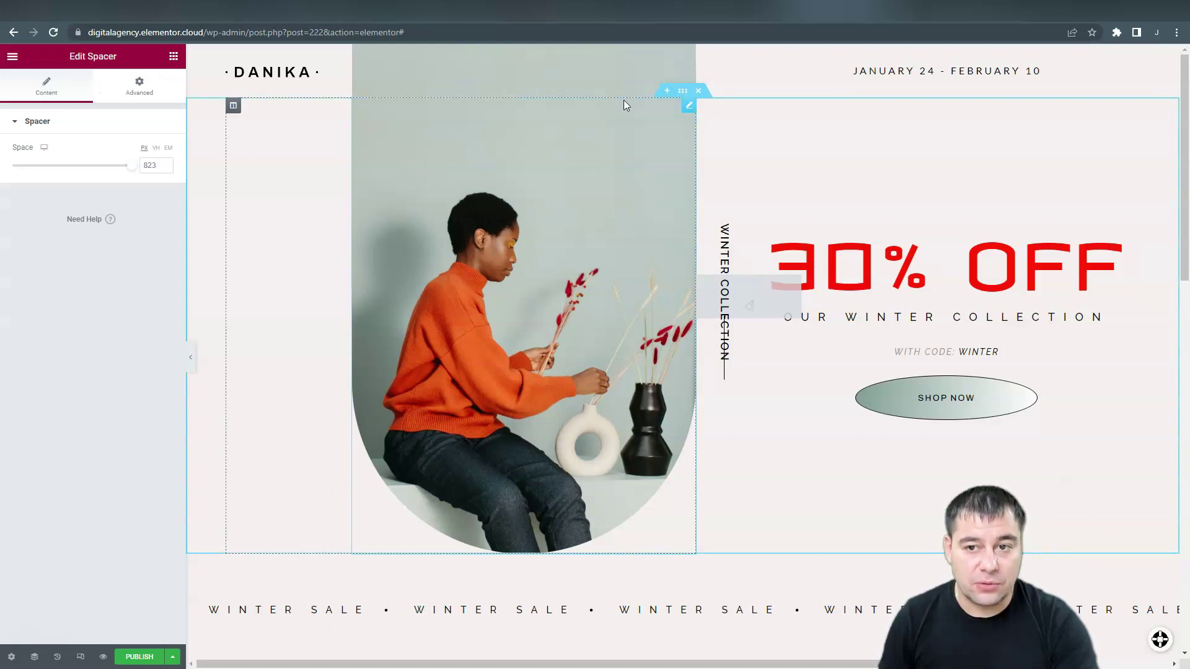
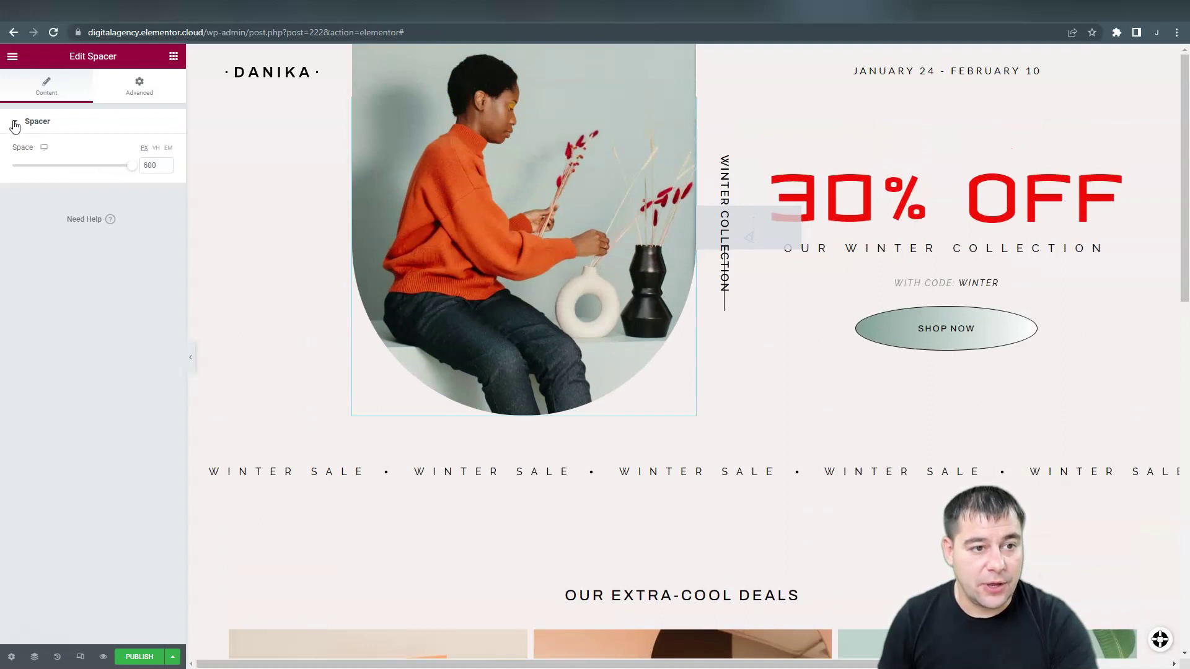
left_click(140, 87)
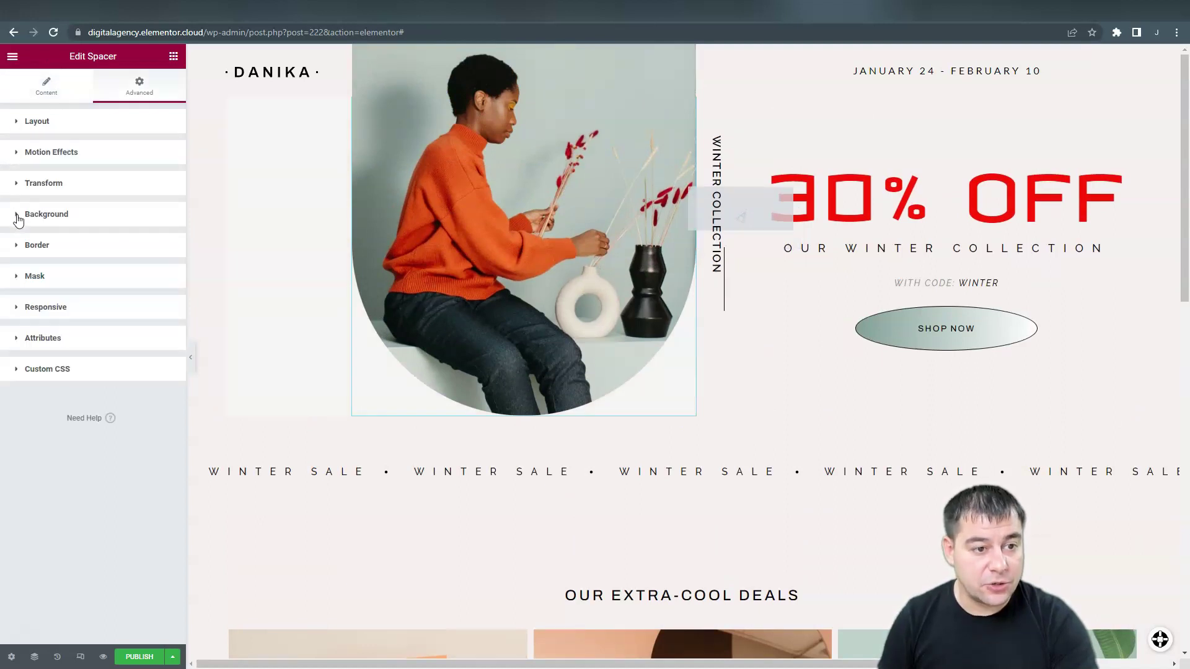
left_click(18, 216)
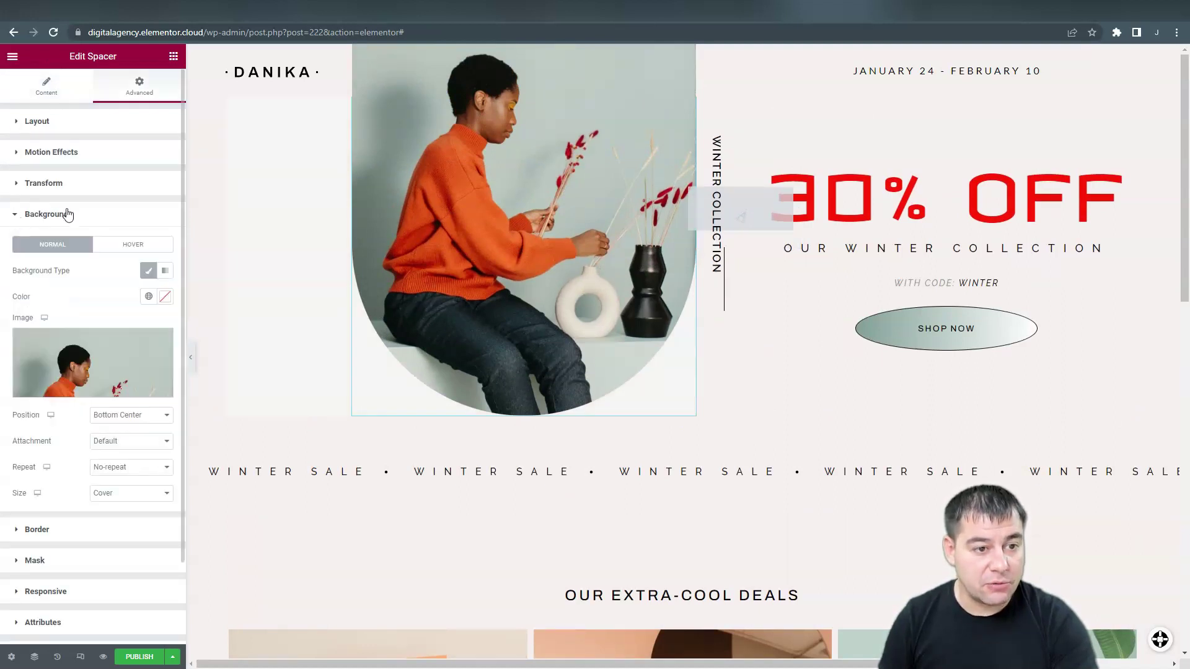
left_click(89, 390)
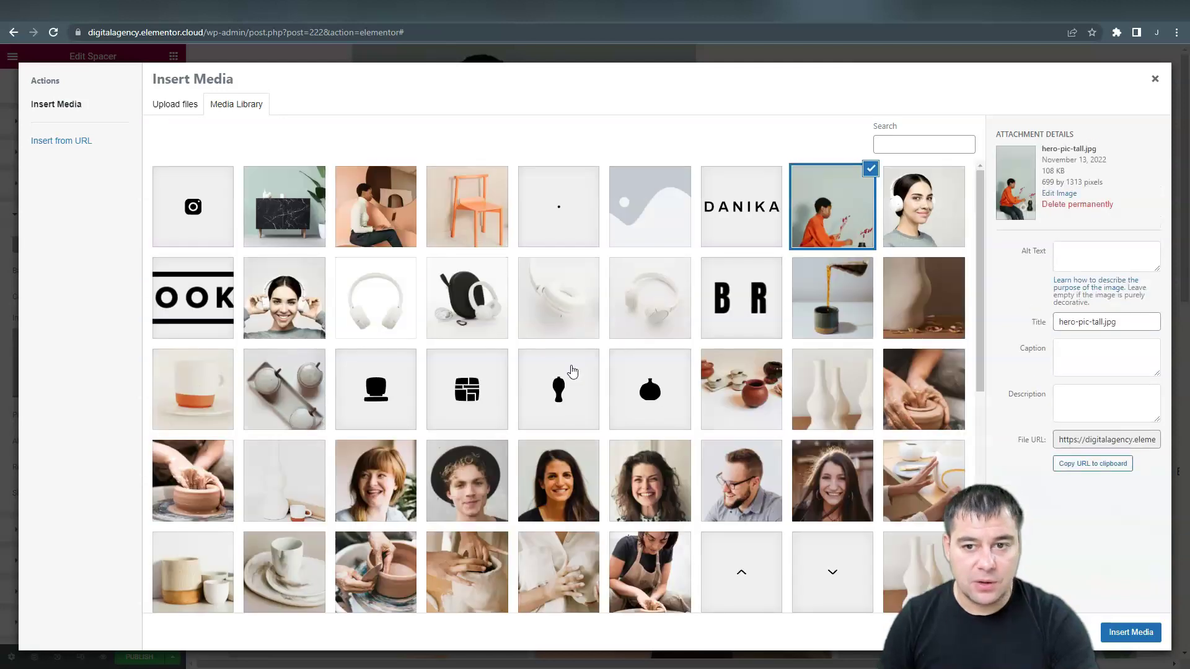
left_click(380, 310)
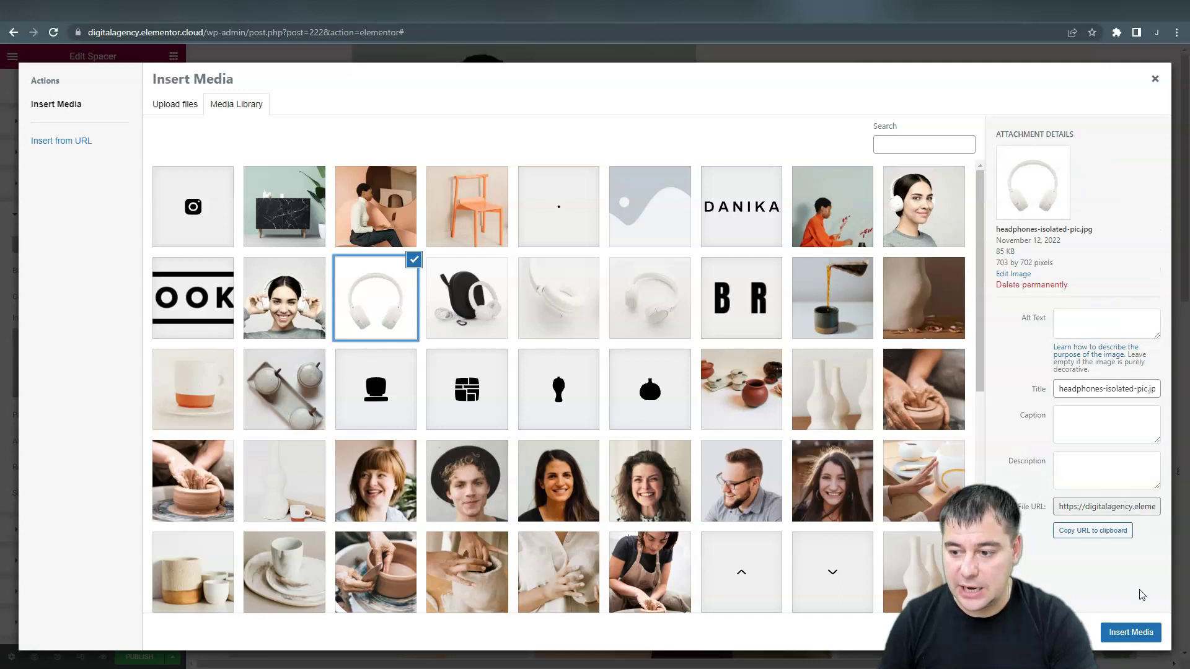
left_click(1131, 632)
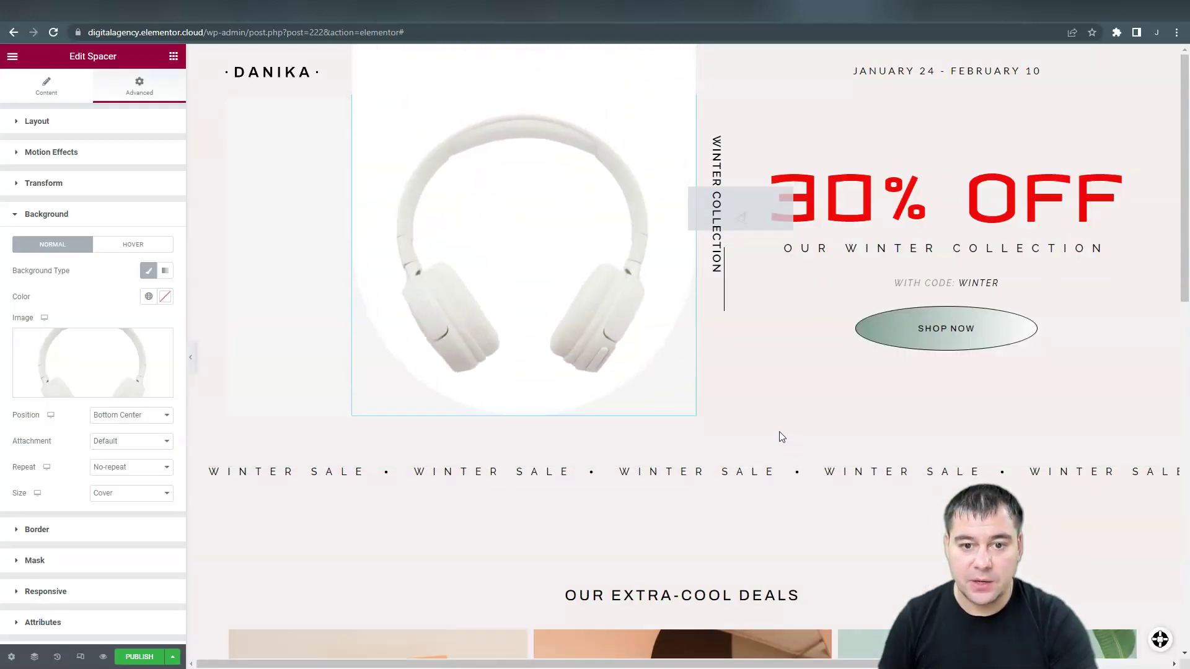
Delete the vertical WINTER COLLECTION text path beside the 30% OFF heading.
left_click(717, 144)
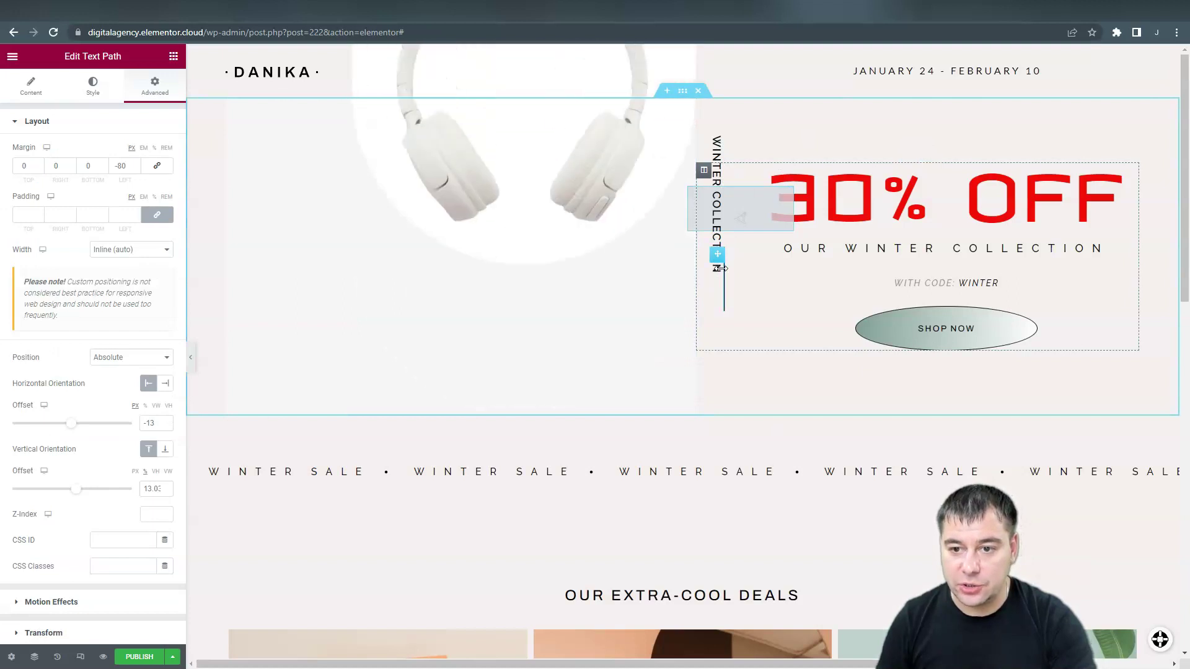
left_click_drag(714, 268, 733, 201)
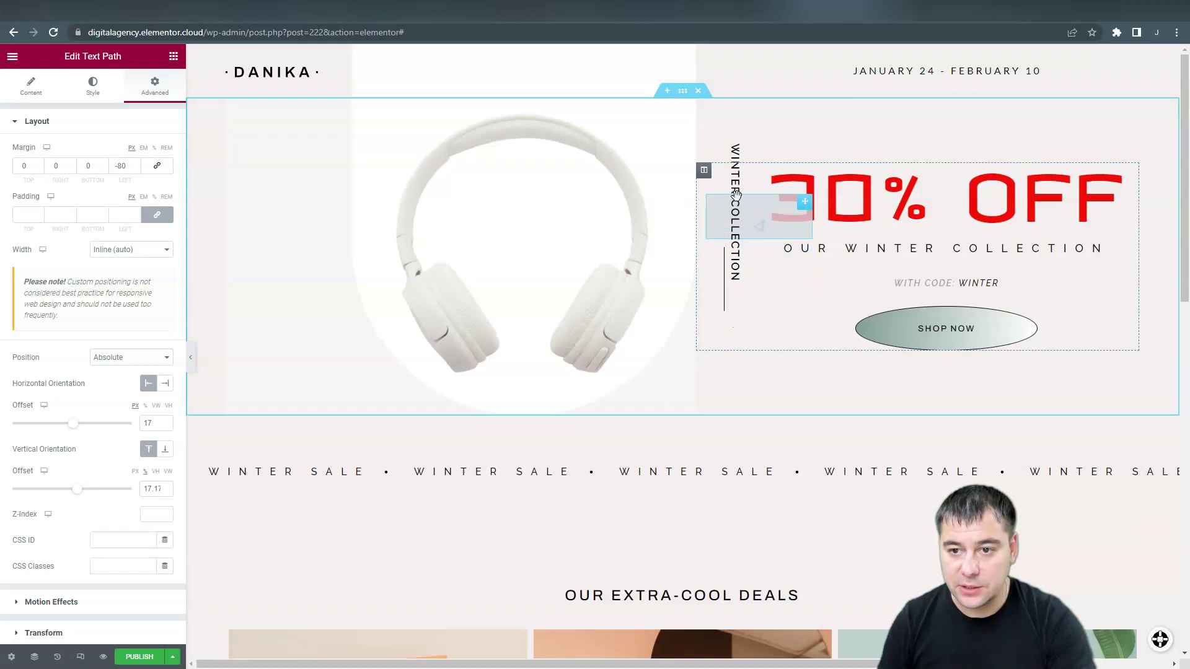
right_click(736, 194)
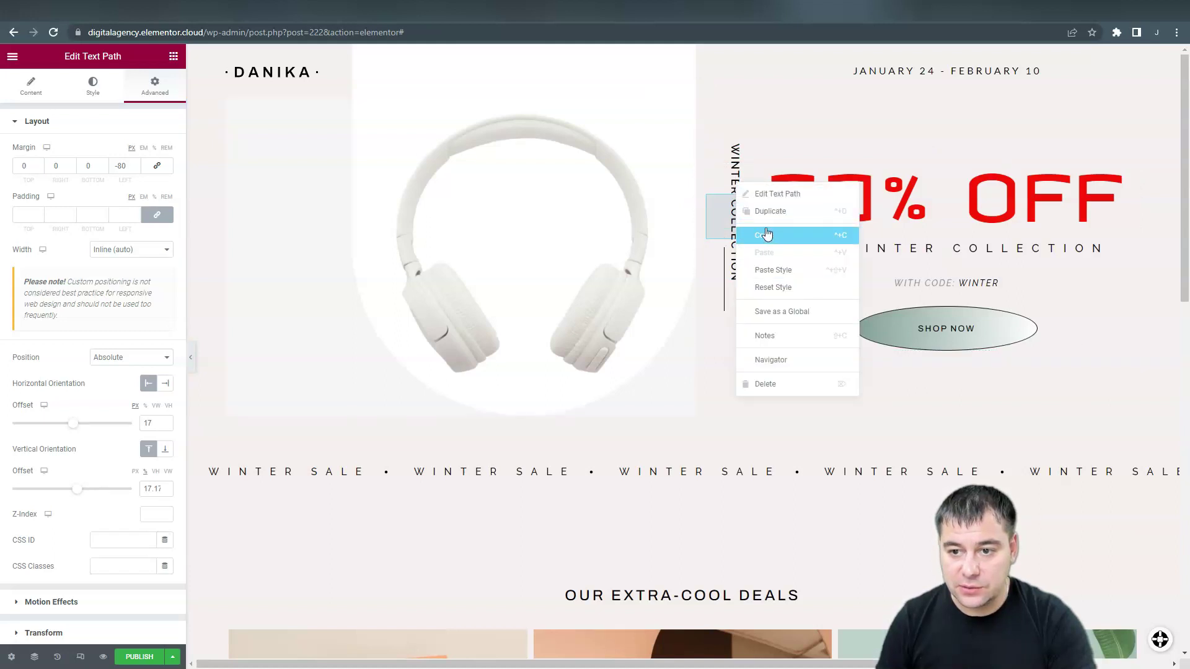
left_click(768, 384)
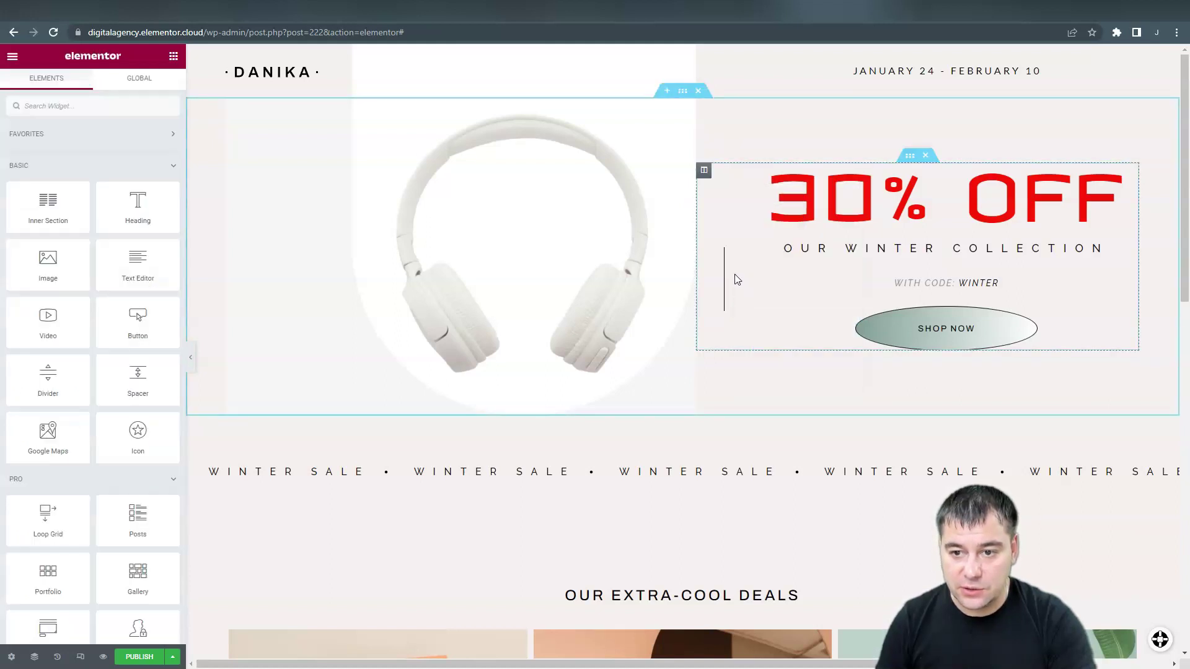
Delete the thin vertical line spacer and the SHOP NOW button from the offer column.
left_click(725, 282)
right_click(726, 283)
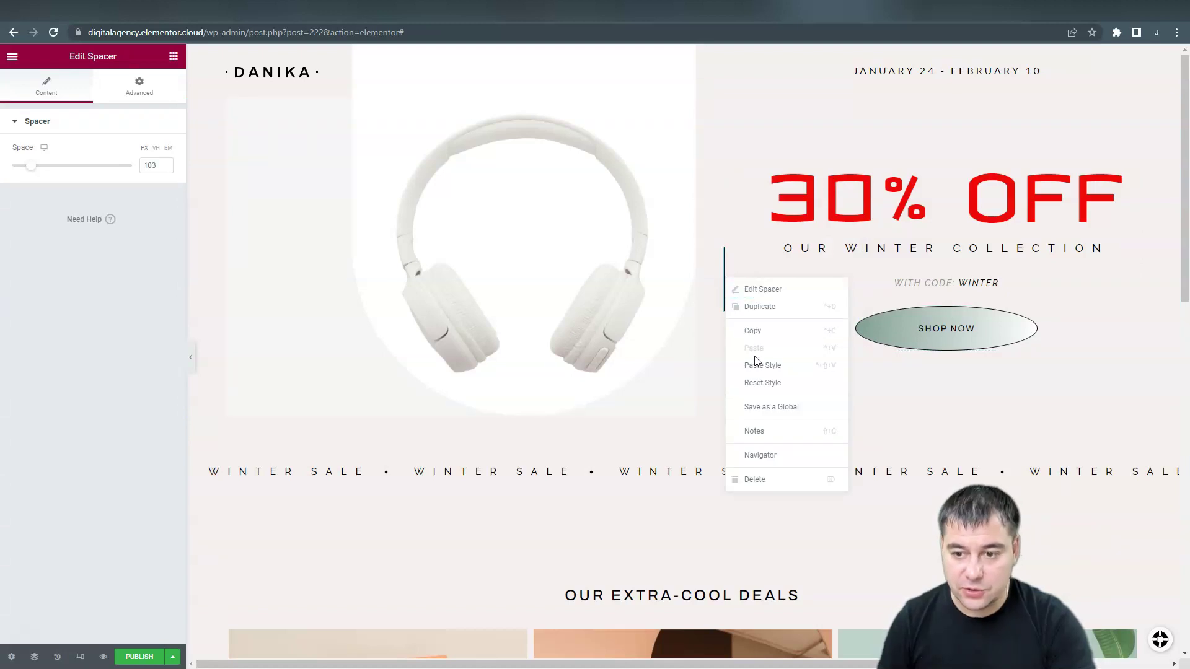
left_click(756, 480)
left_click(967, 330)
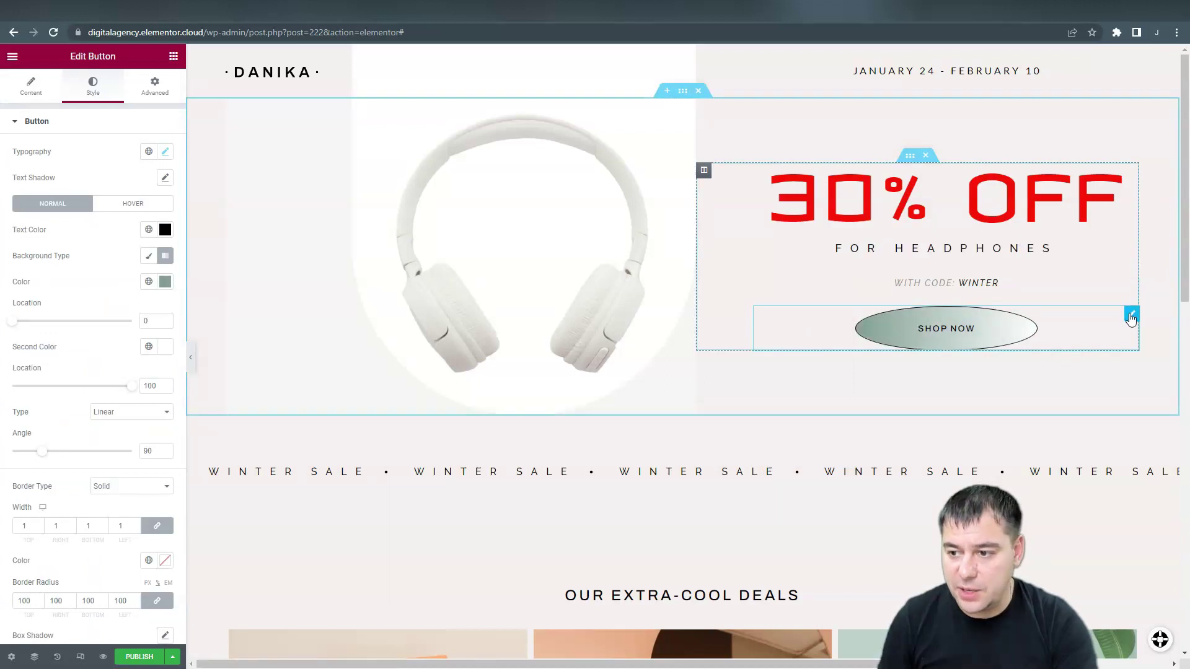
key("Delete")
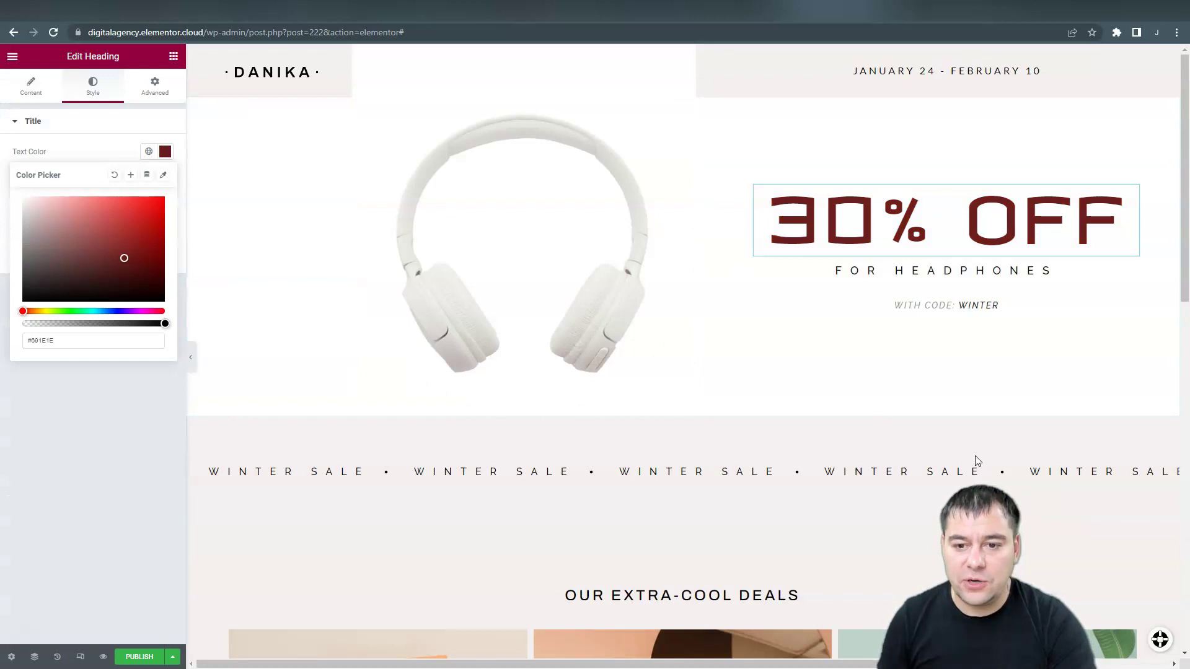
Add a button widget between the FOR HEADPHONES subheading and the WITH CODE line and align it to the center.
left_click(174, 57)
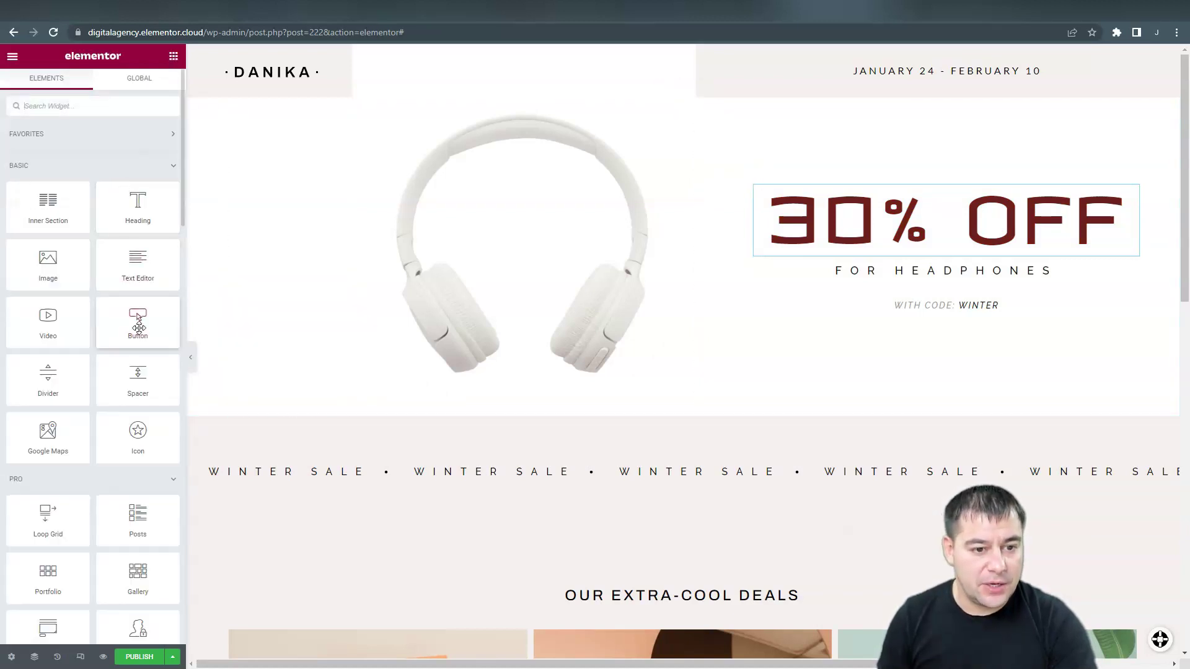
left_click_drag(135, 325, 951, 300)
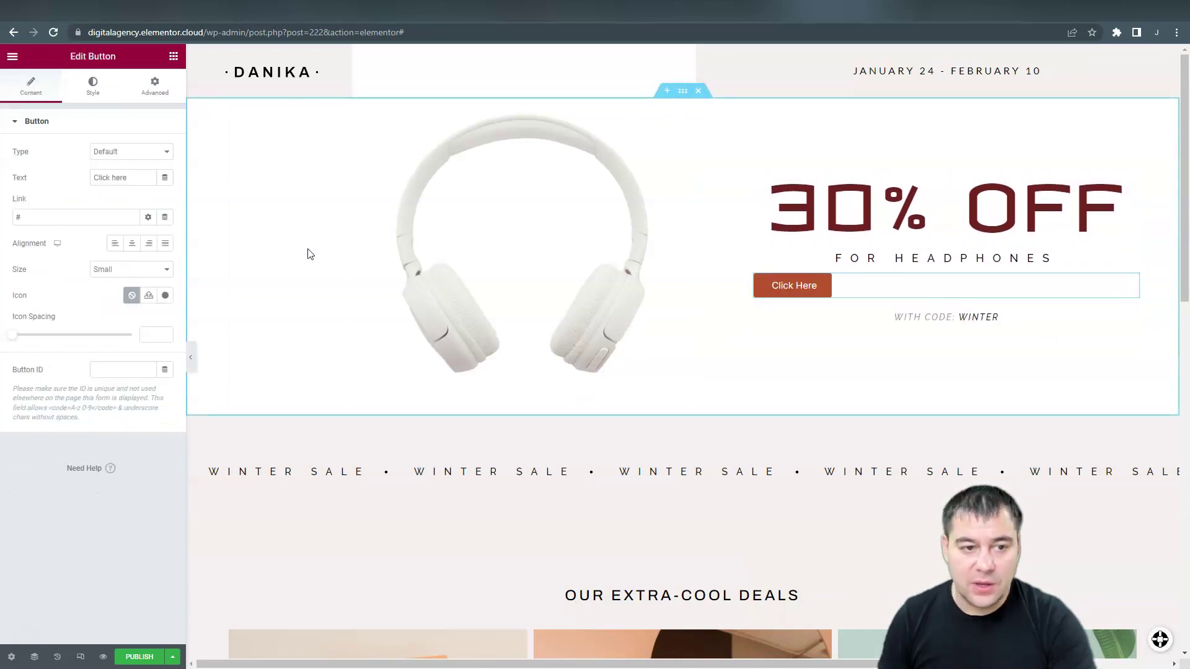
left_click(132, 245)
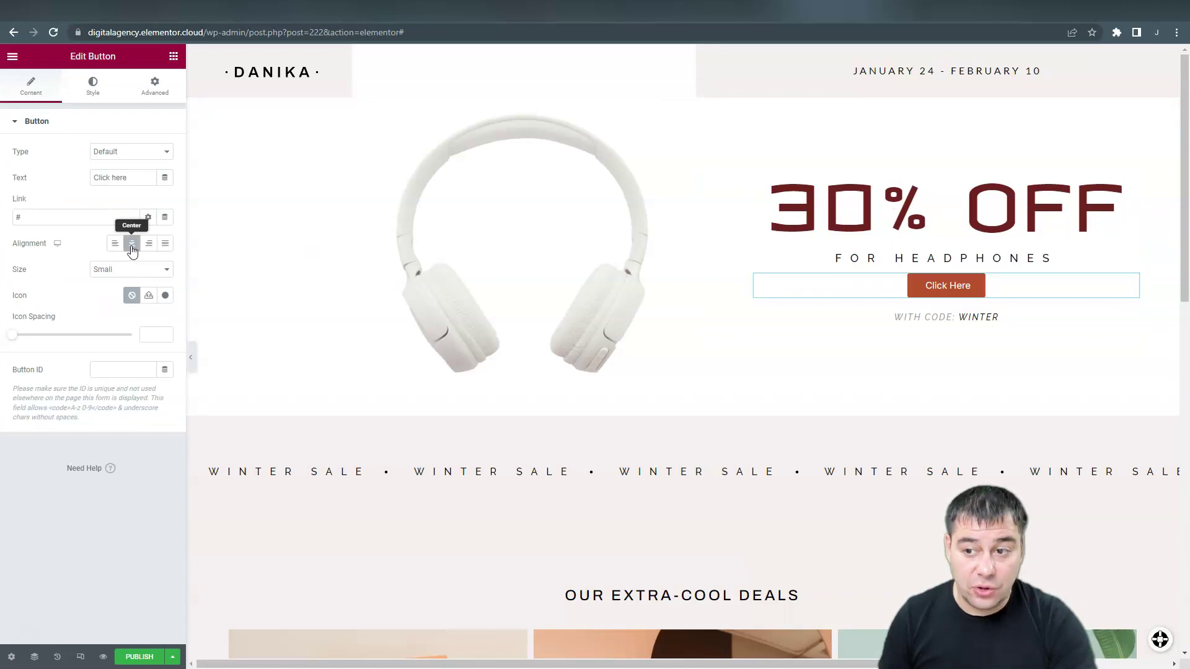
Set the Click Here button's background color to a darker rust red and its text color to #FFFFFF.
left_click(93, 87)
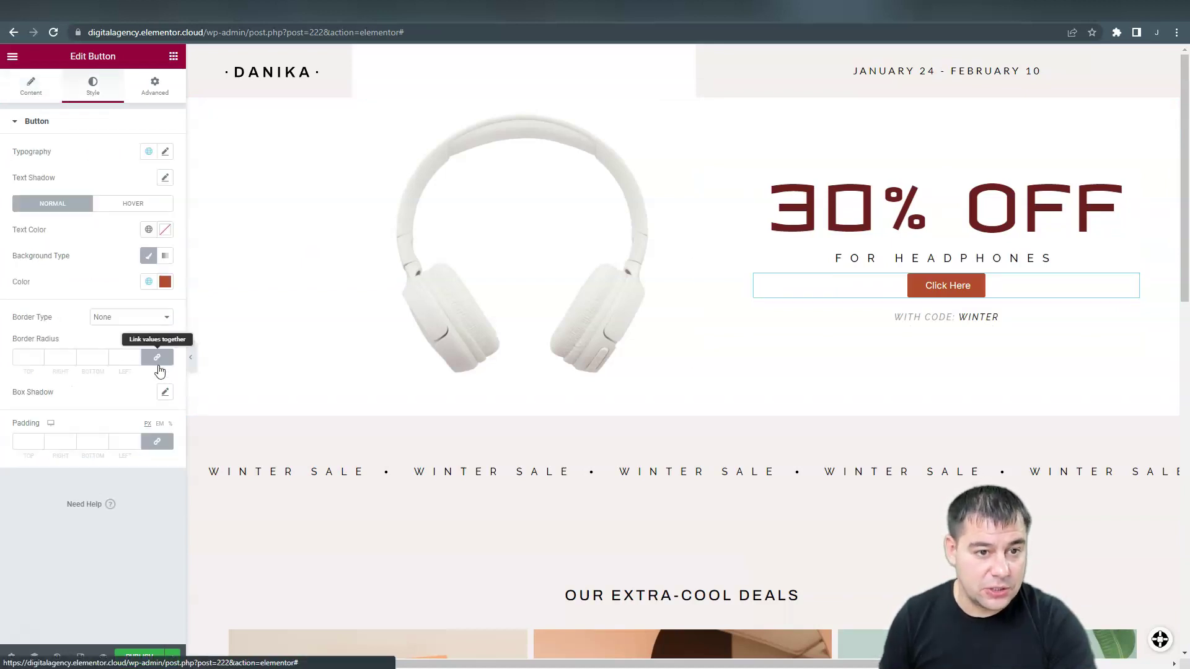
left_click(165, 283)
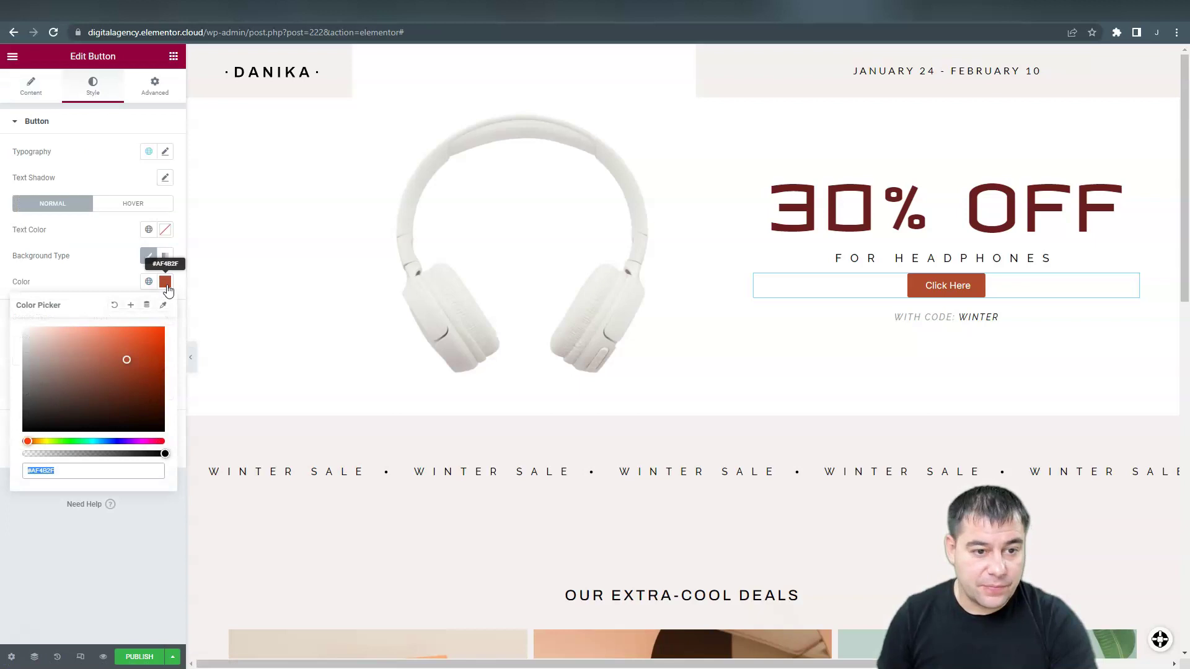
mouse_move(130, 377)
left_mouse_down()
mouse_move(129, 393)
mouse_move(133, 367)
left_mouse_up()
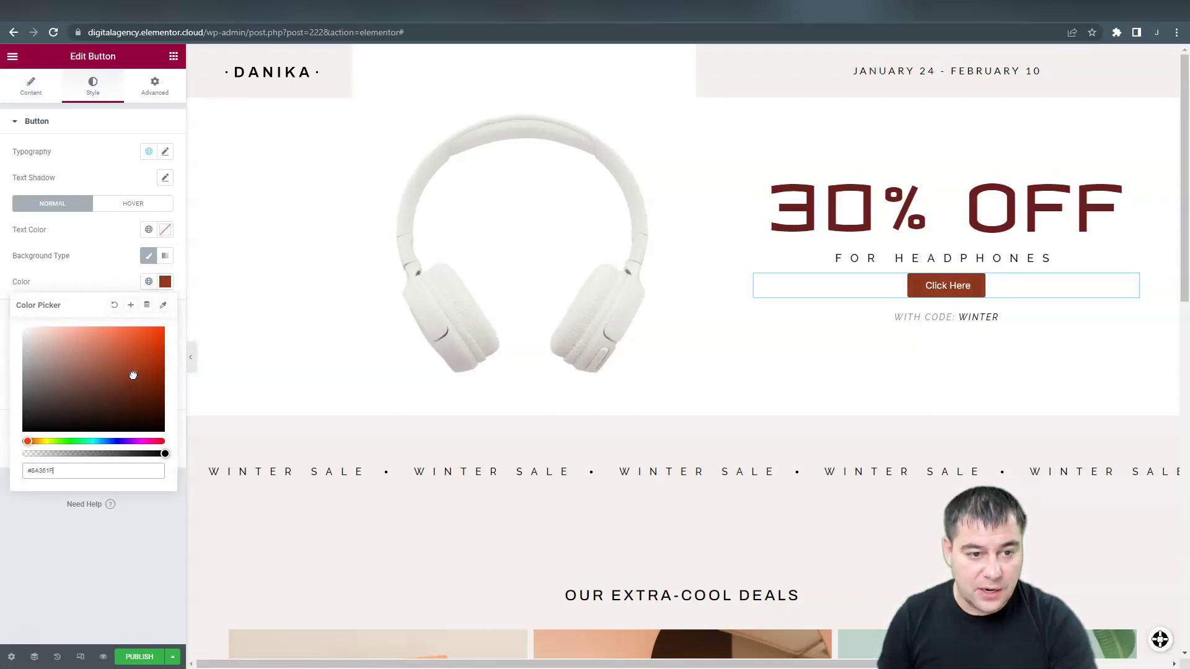
left_click(163, 308)
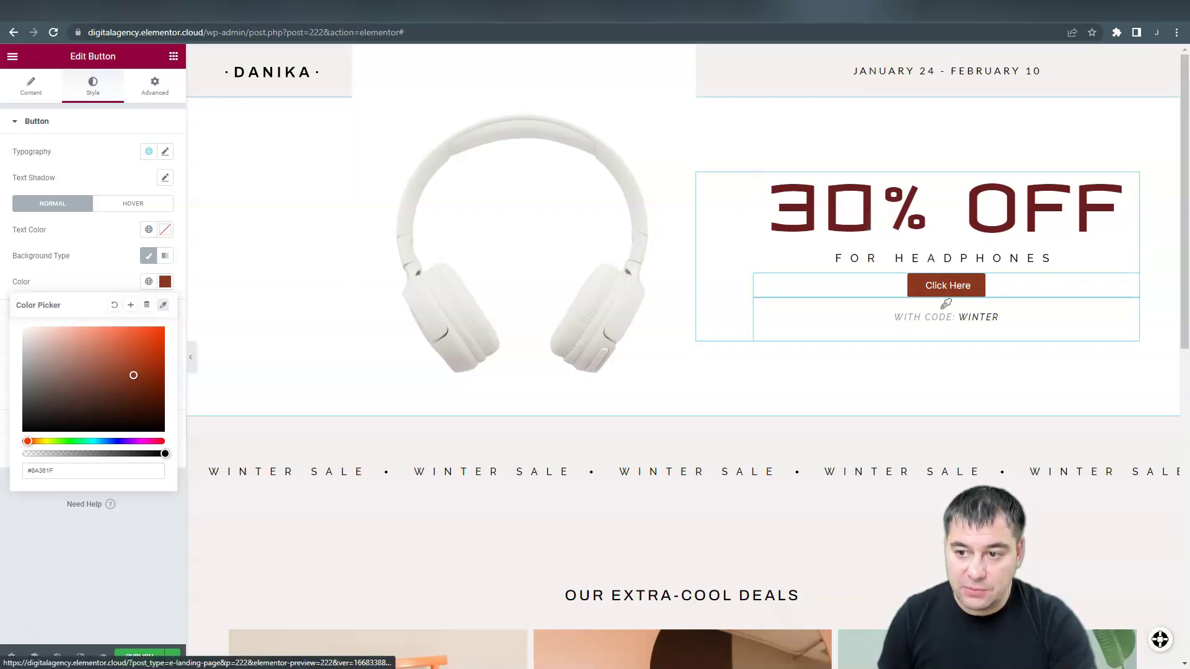
left_click(90, 231)
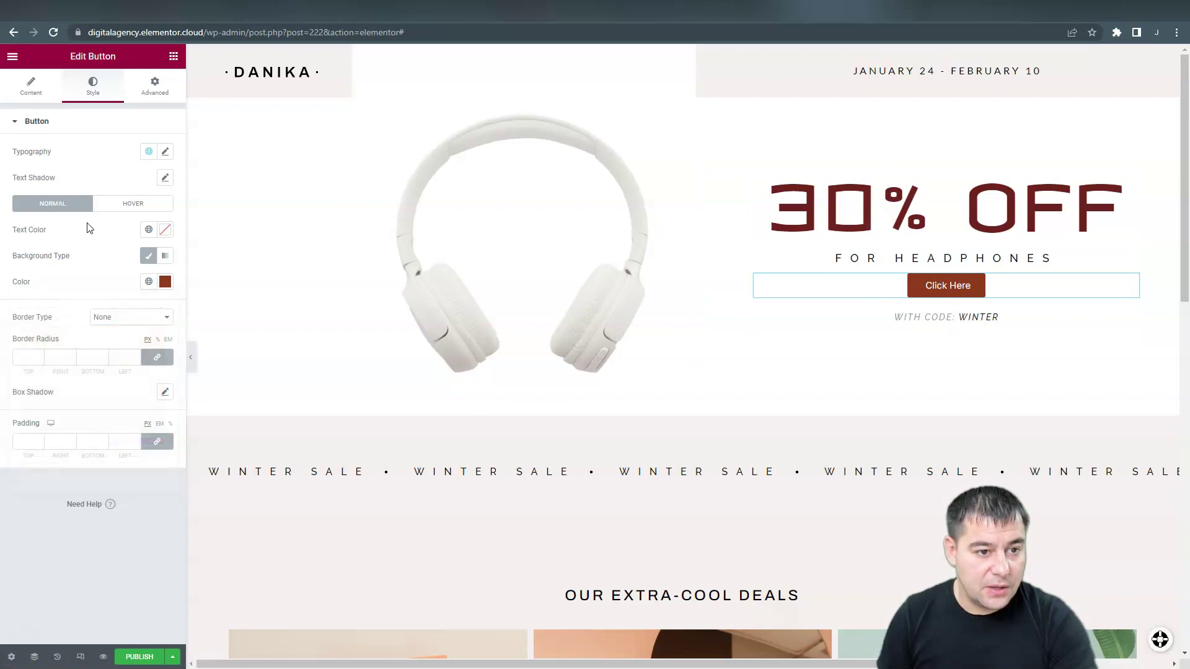
left_click(165, 231)
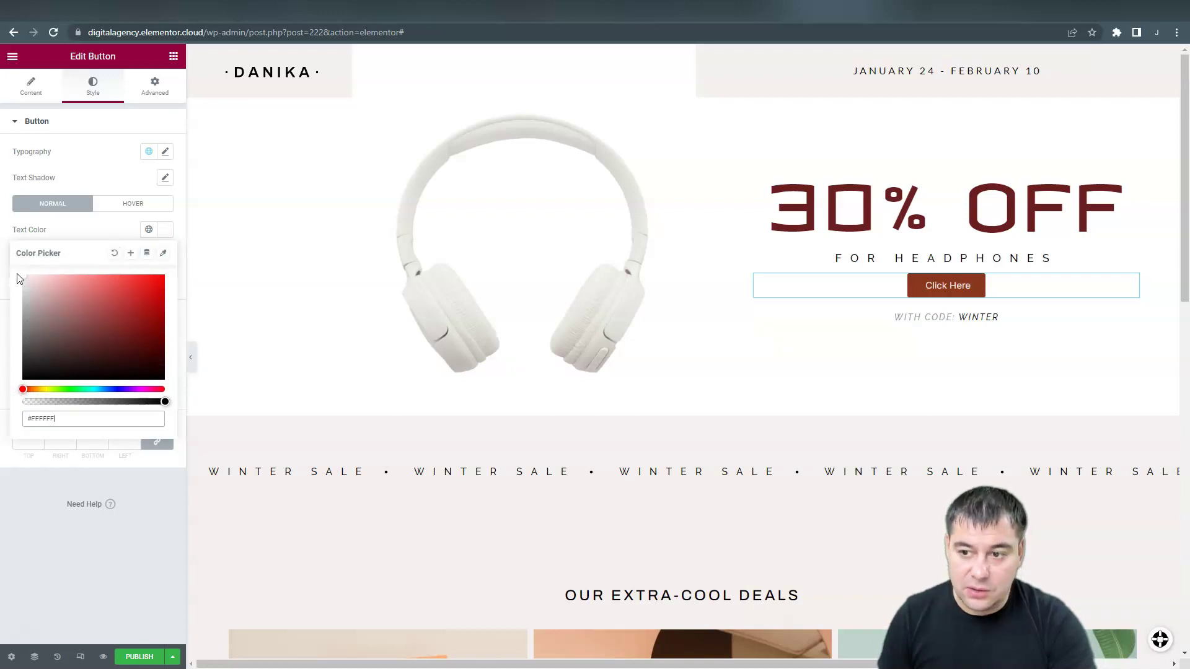
left_click(119, 234)
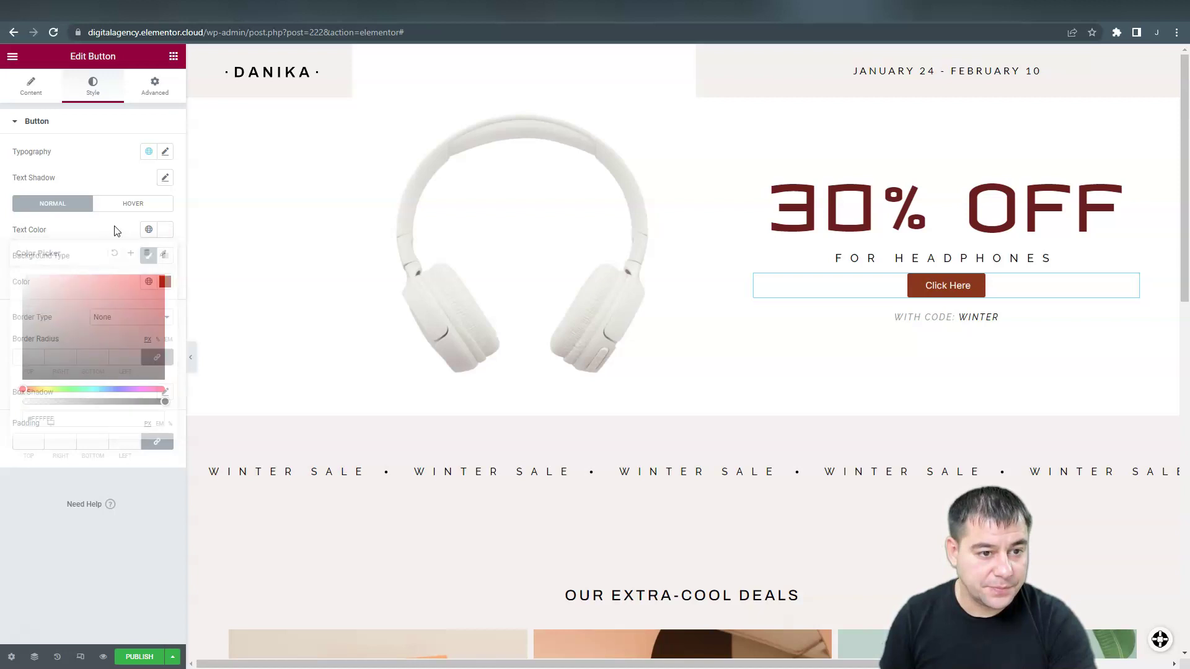
Change the Click Here button's background to a gradient with a light grey second color.
left_click(164, 259)
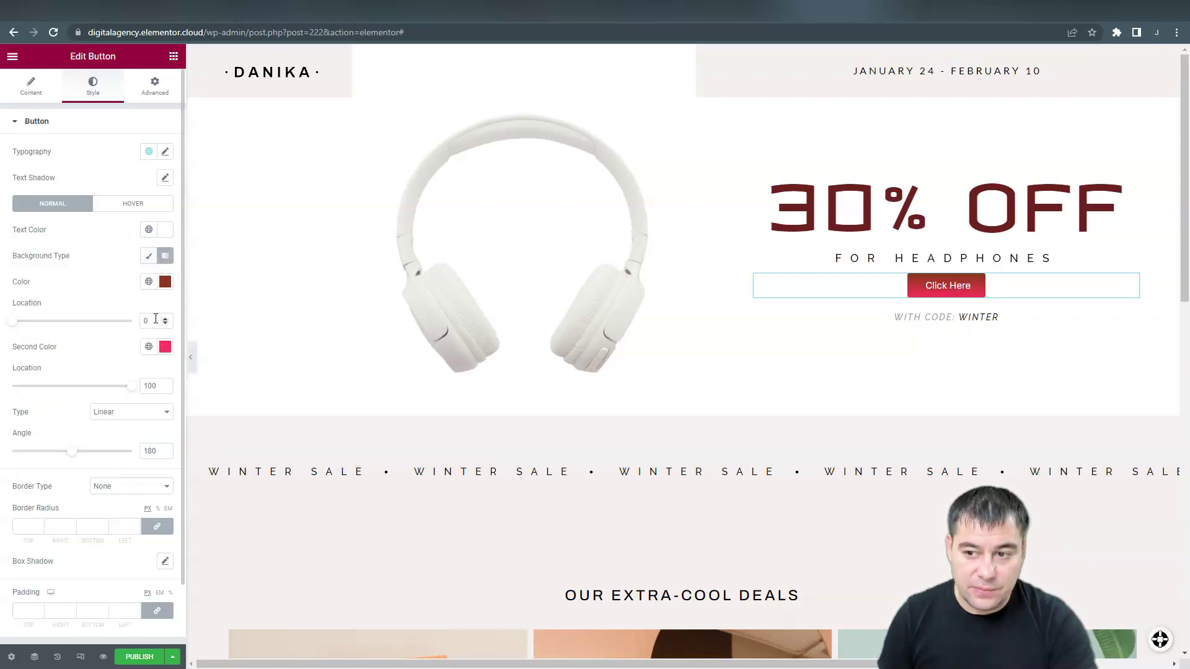
left_click(164, 348)
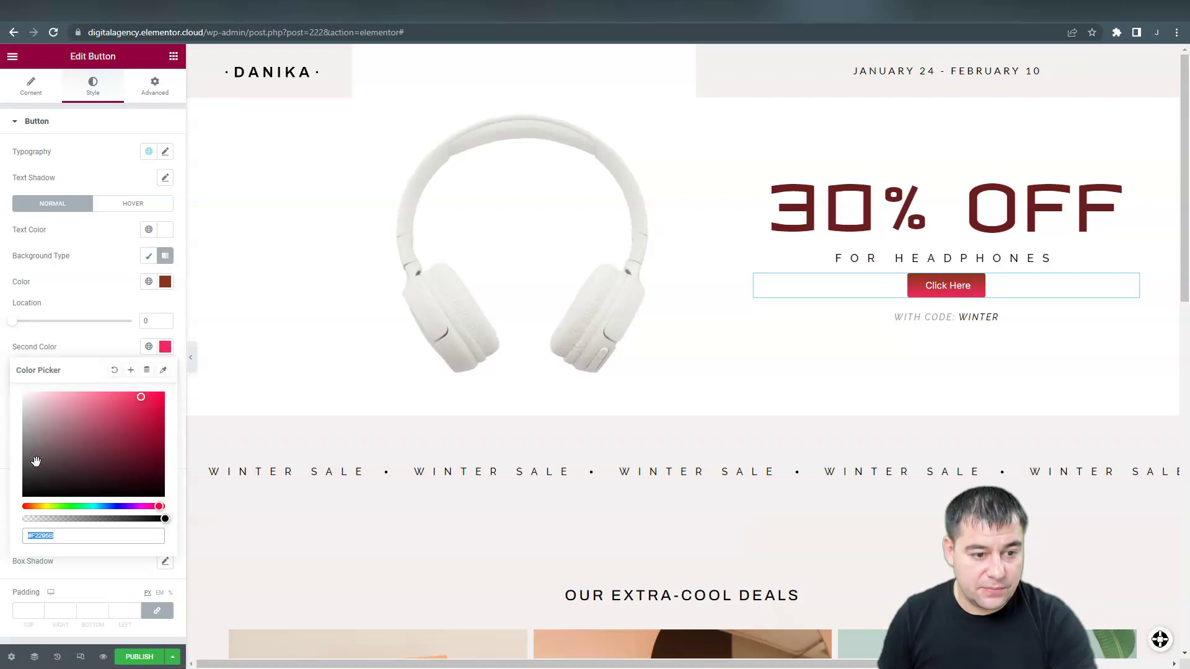
left_click_drag(36, 440, 30, 422)
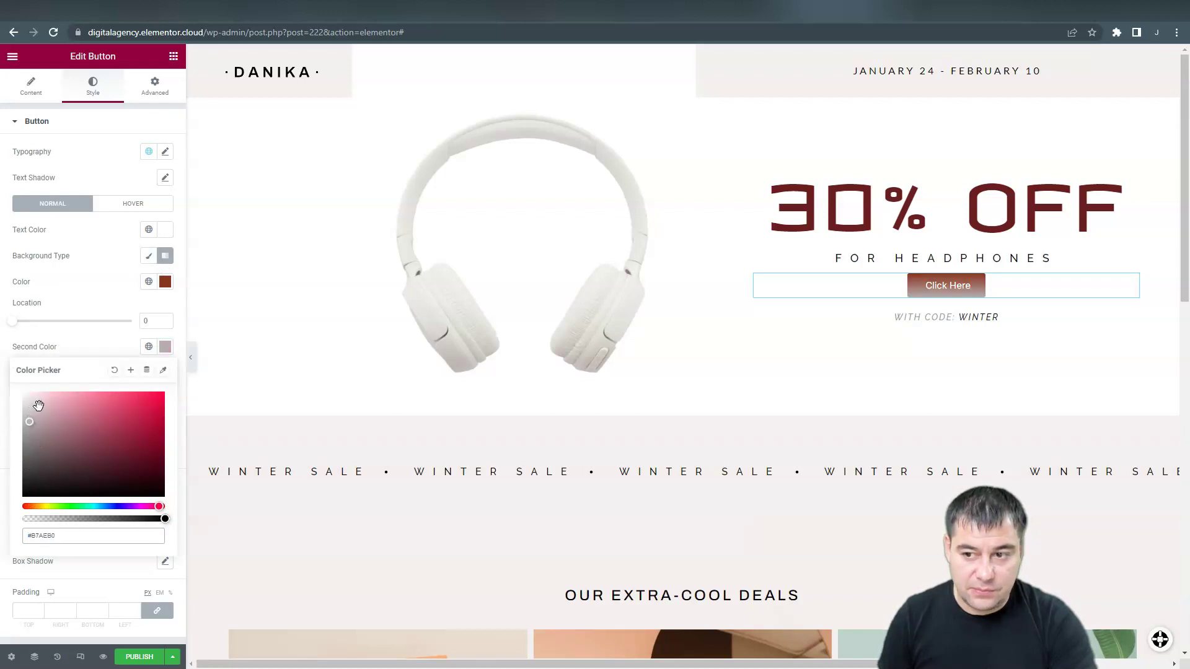
left_click(106, 267)
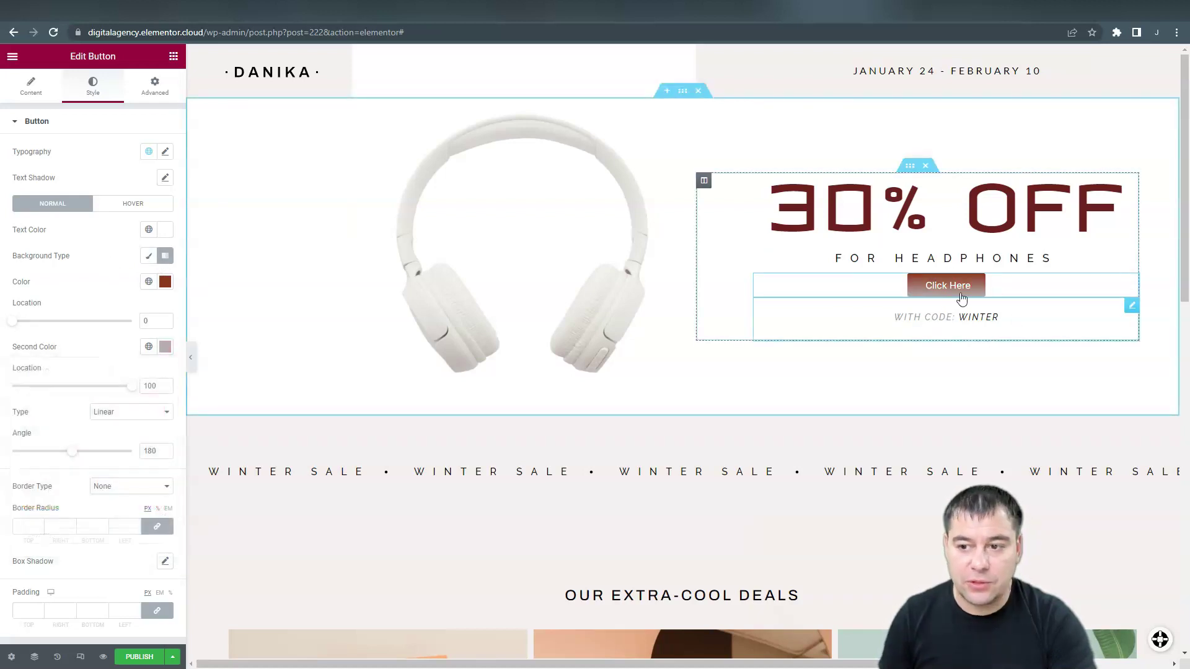
Set the Click Here button's size to Large.
left_click(44, 84)
left_click(168, 270)
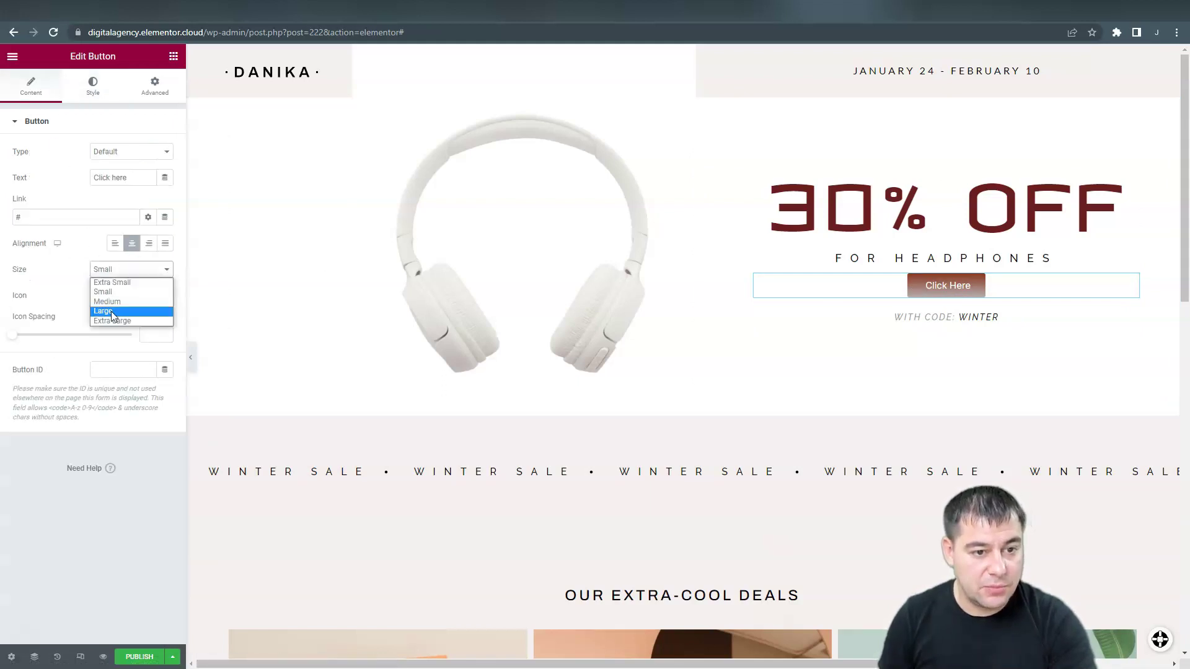
left_click(113, 313)
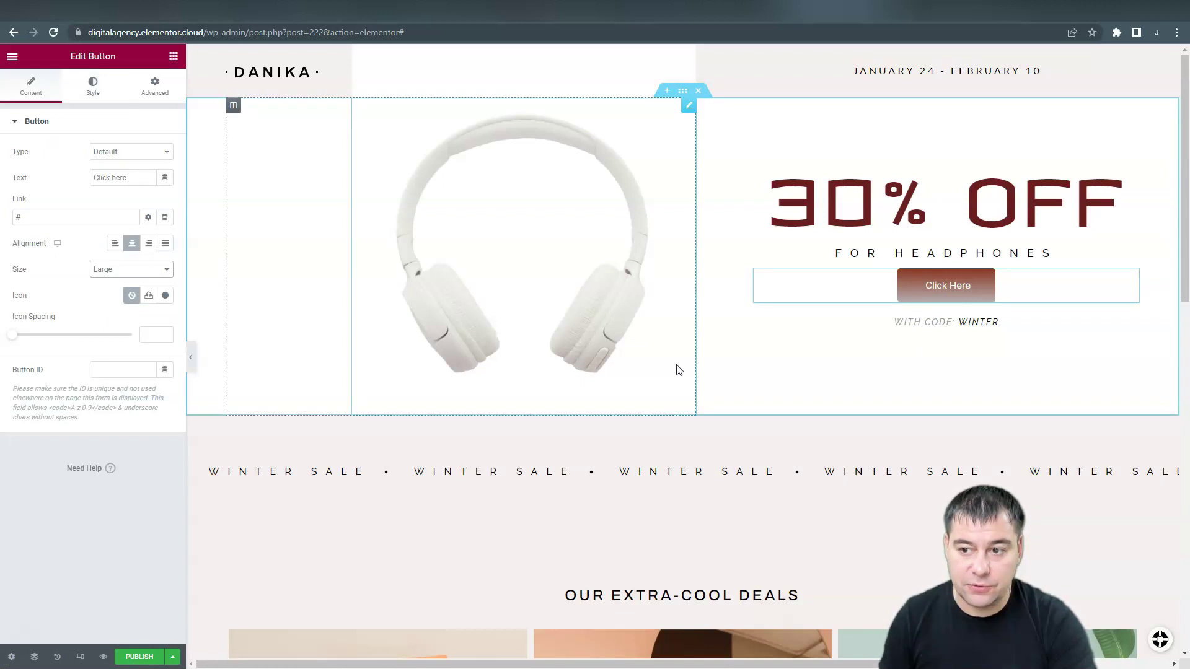
Delete the scrolling WINTER SALE text section and the OUR EXTRA-COOL DEALS heading section below the hero.
scroll(760, 407, "down", 4)
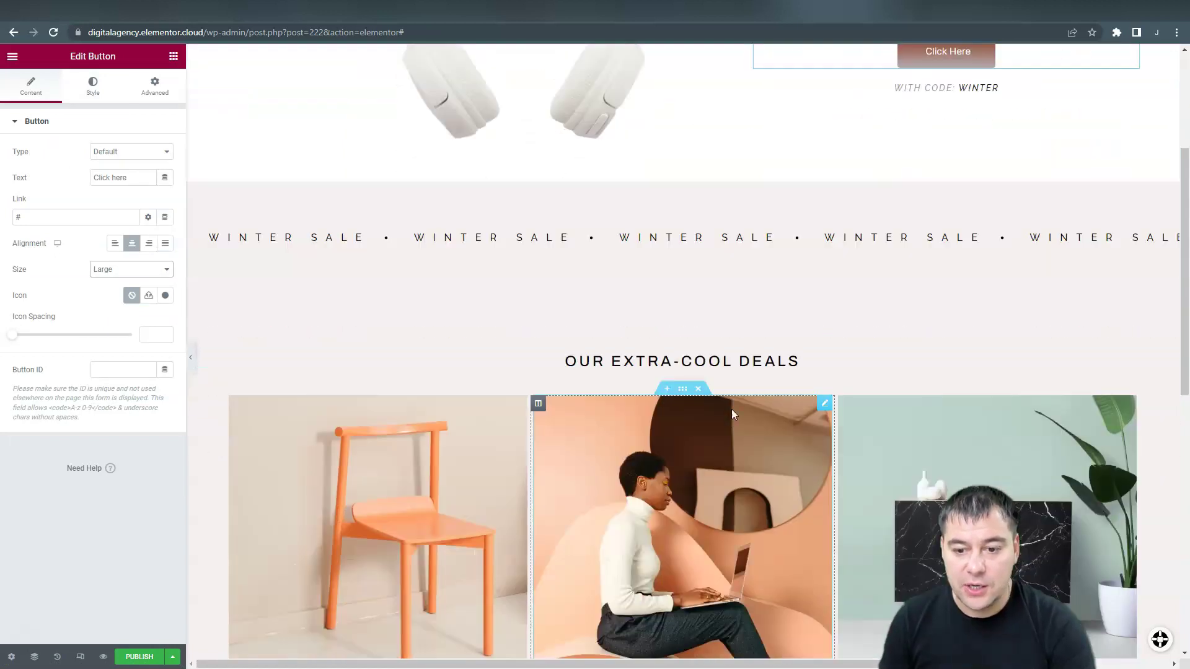
scroll(743, 397, "up", 4)
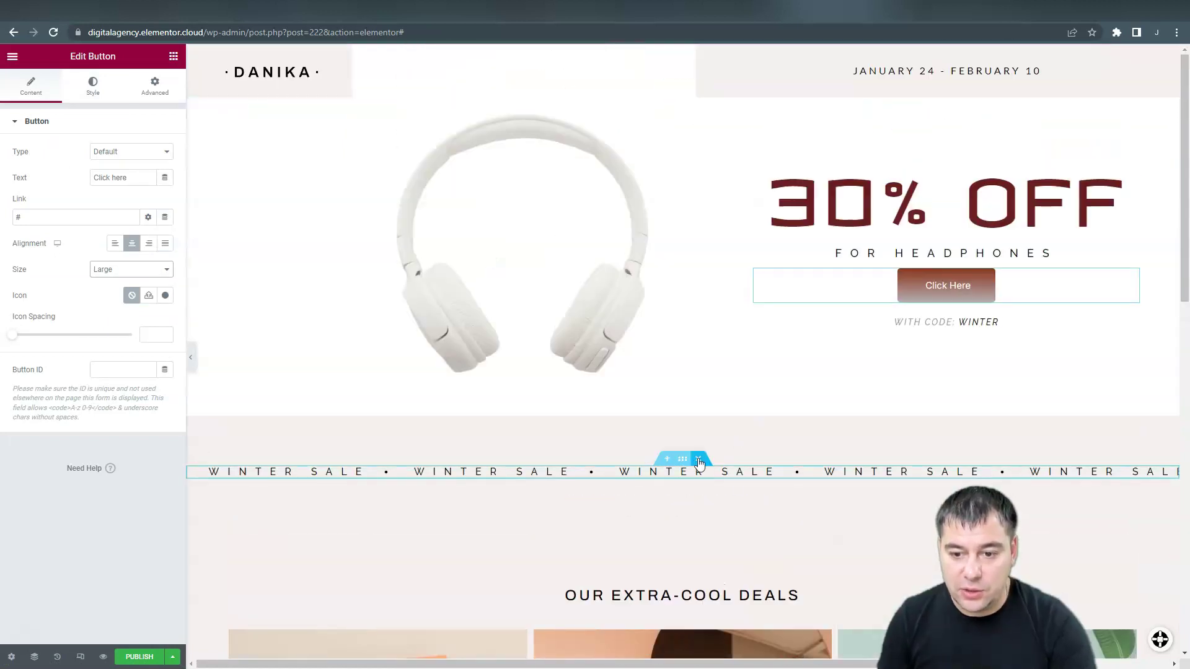
left_click(698, 459)
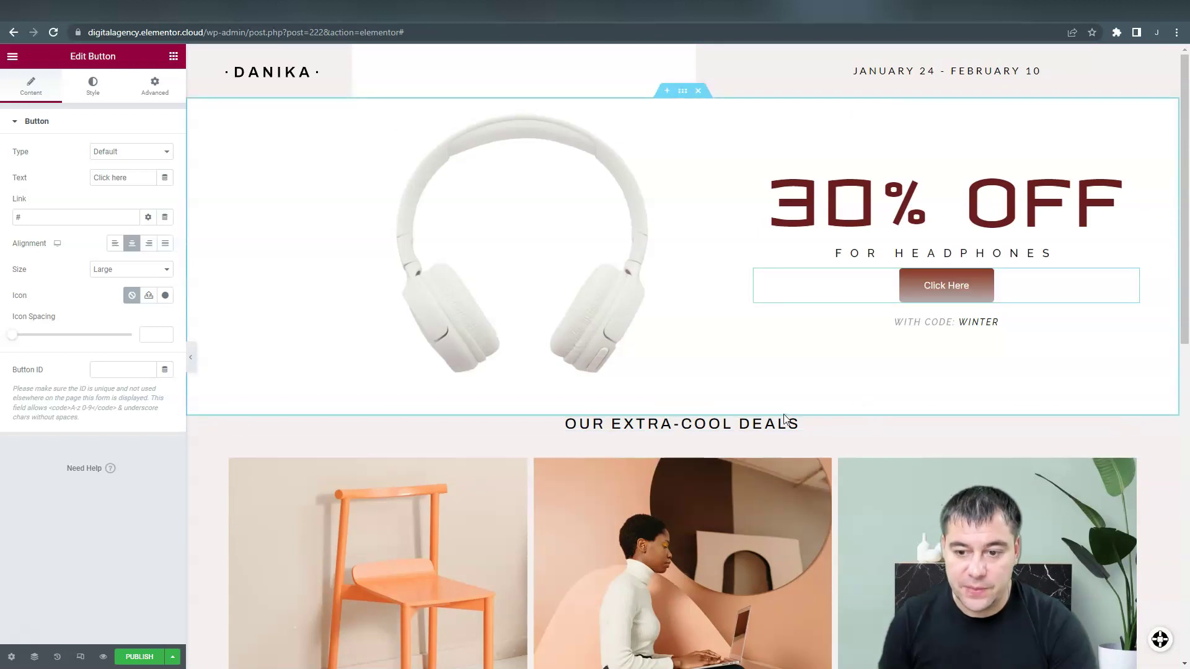
left_click(698, 410)
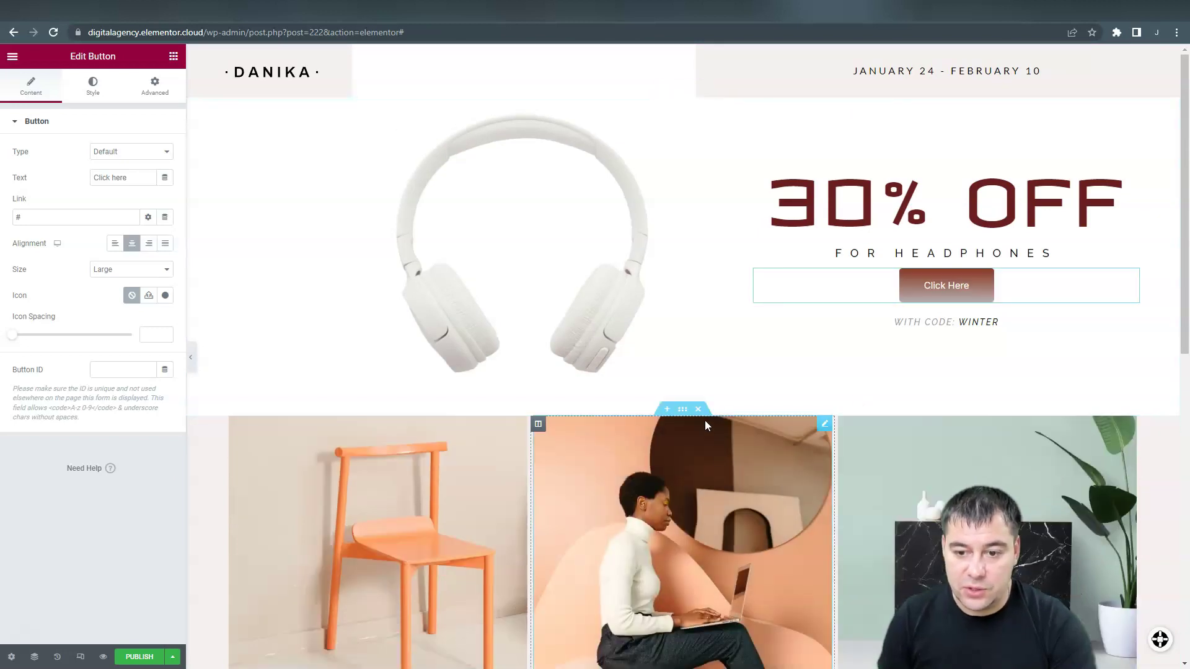
Replace the Dining Chair product image with Next-Level-Sound_1.jpg from the media library.
scroll(456, 469, "down", 3)
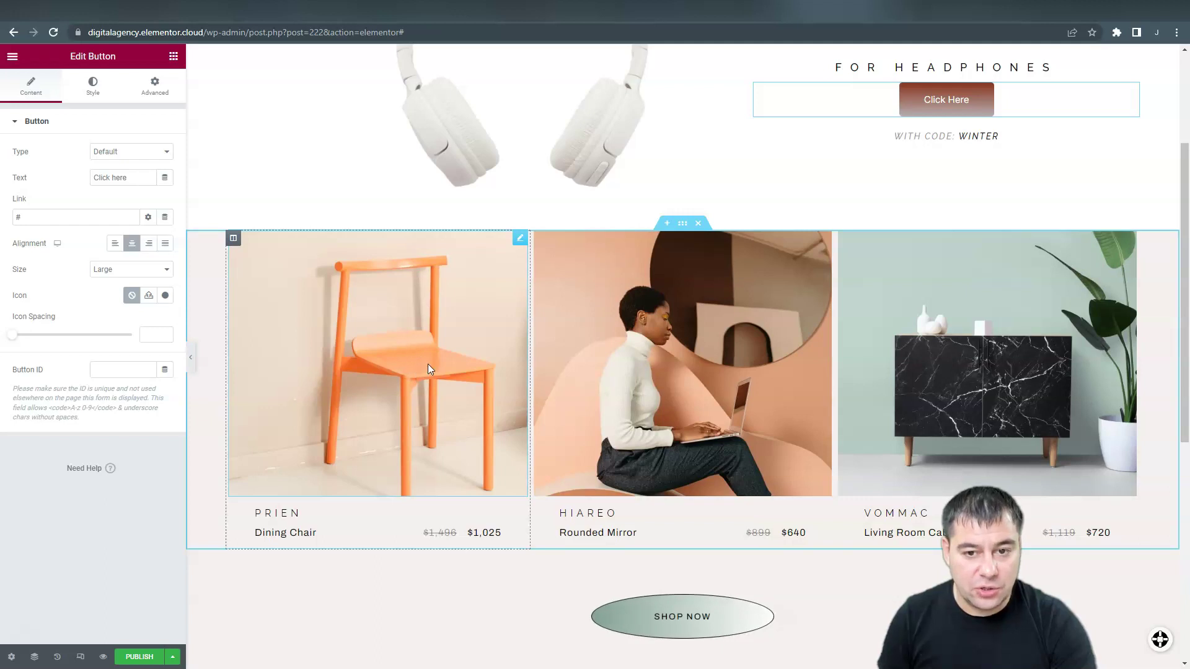
left_click(520, 240)
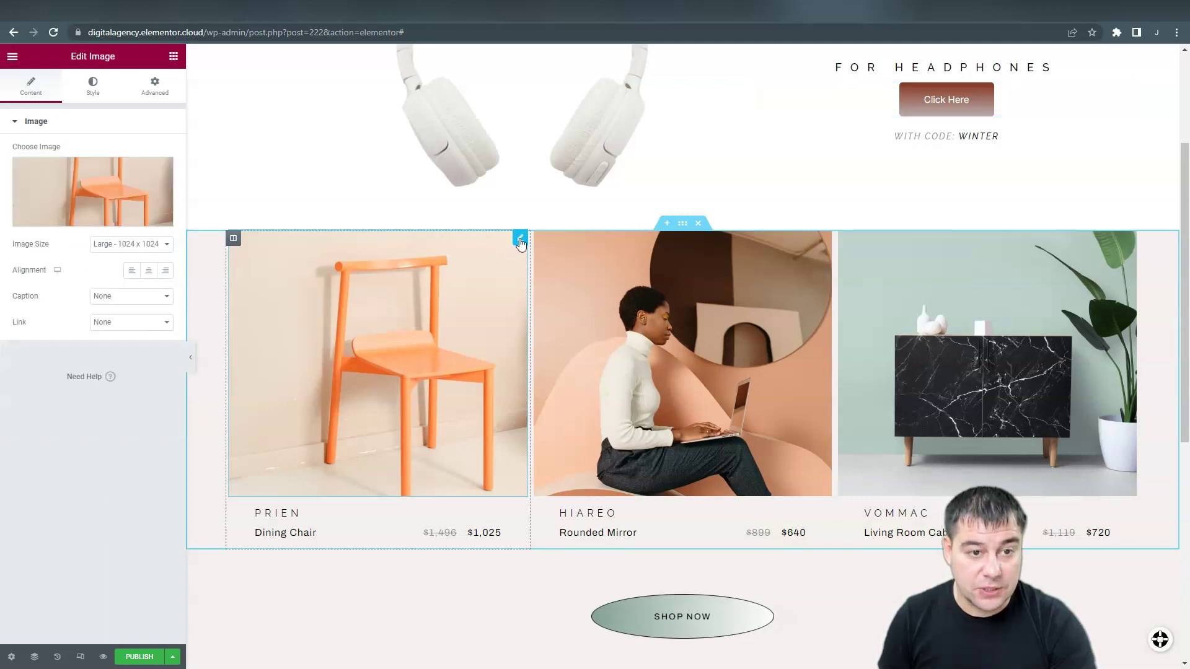
left_click(87, 214)
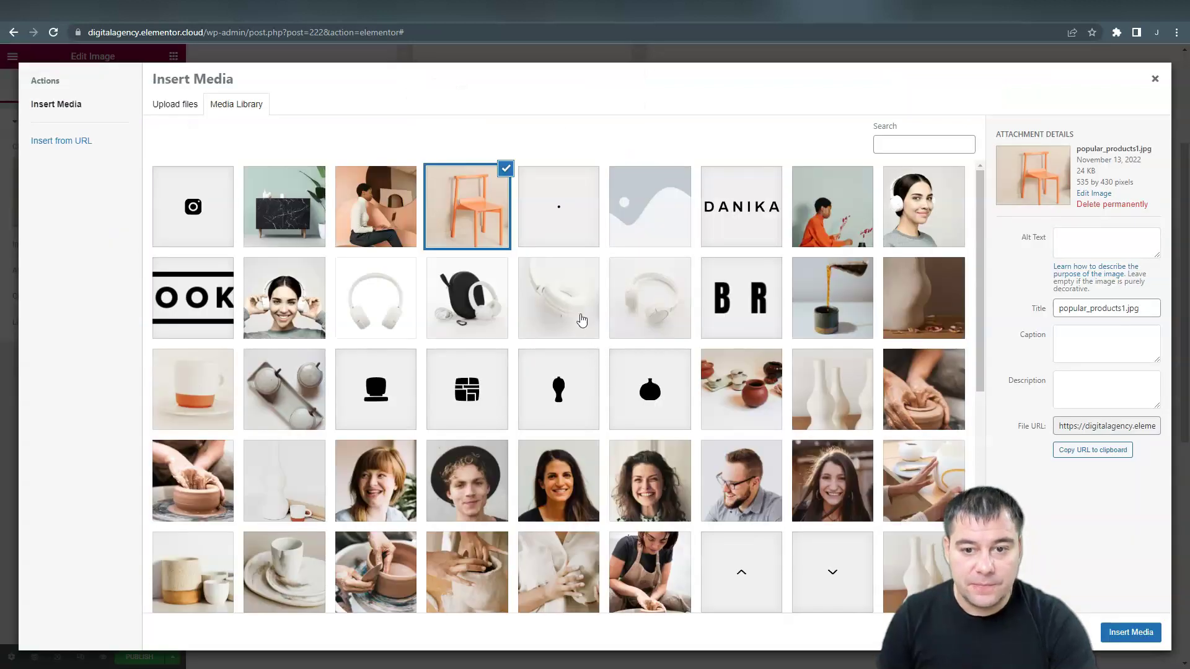
left_click(559, 306)
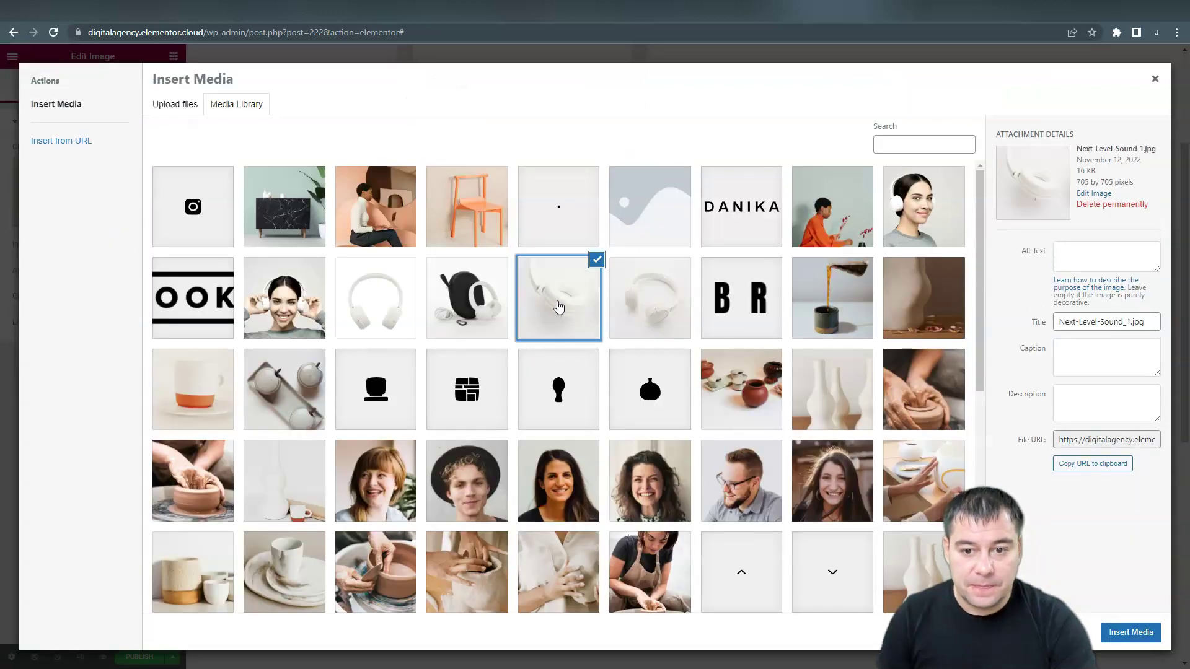
left_click(1131, 632)
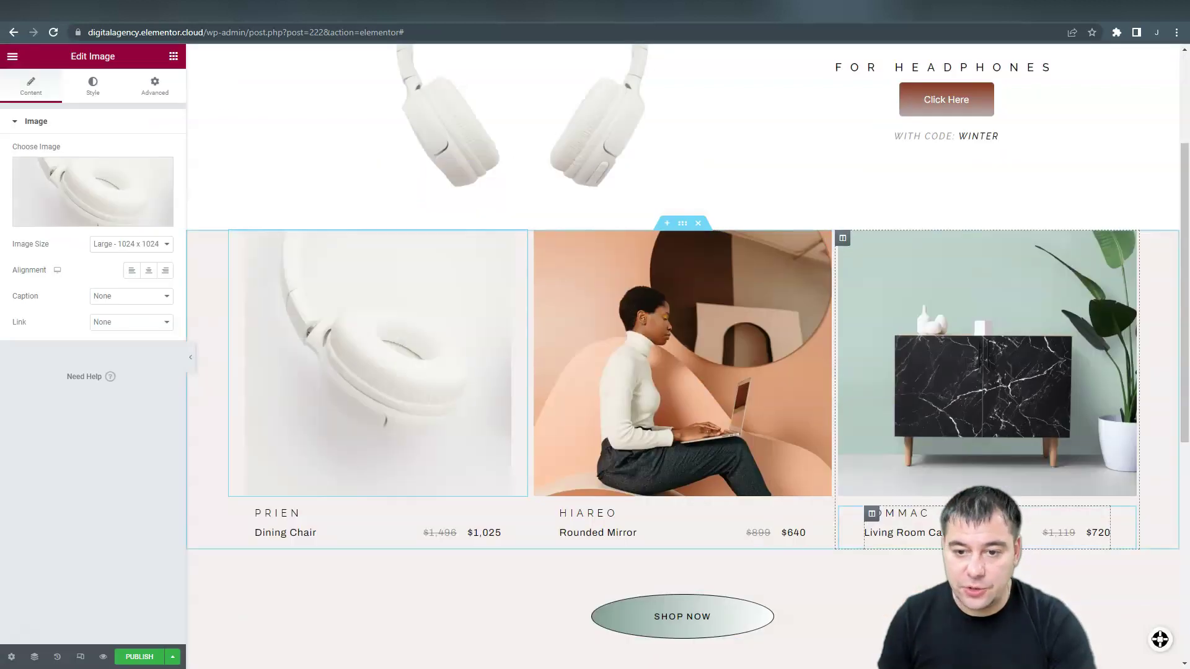
Replace the Rounded Mirror product image with Next-Level-Sound_2.jpg from the media library.
left_click(693, 373)
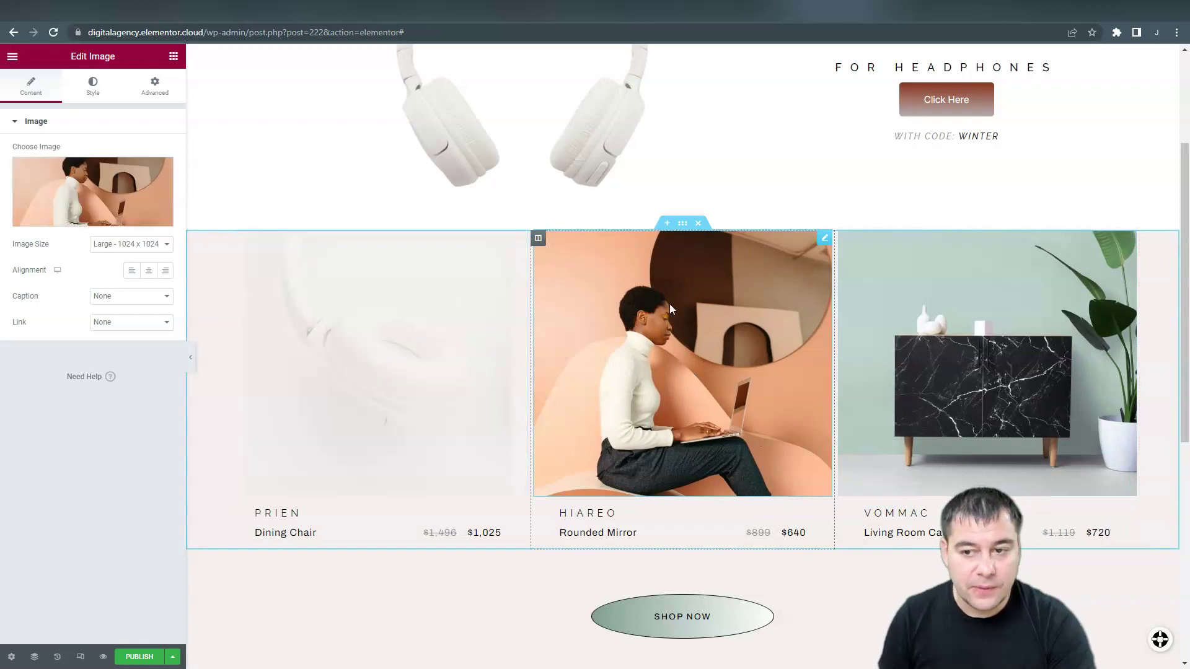
left_click(102, 219)
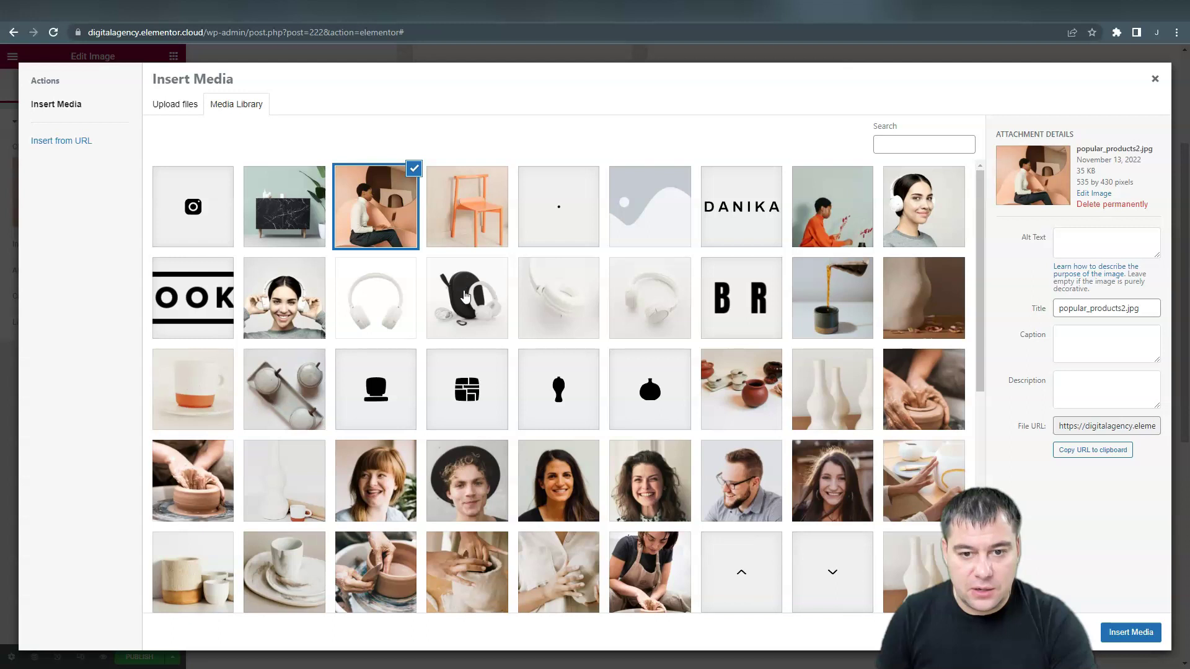
left_click(466, 296)
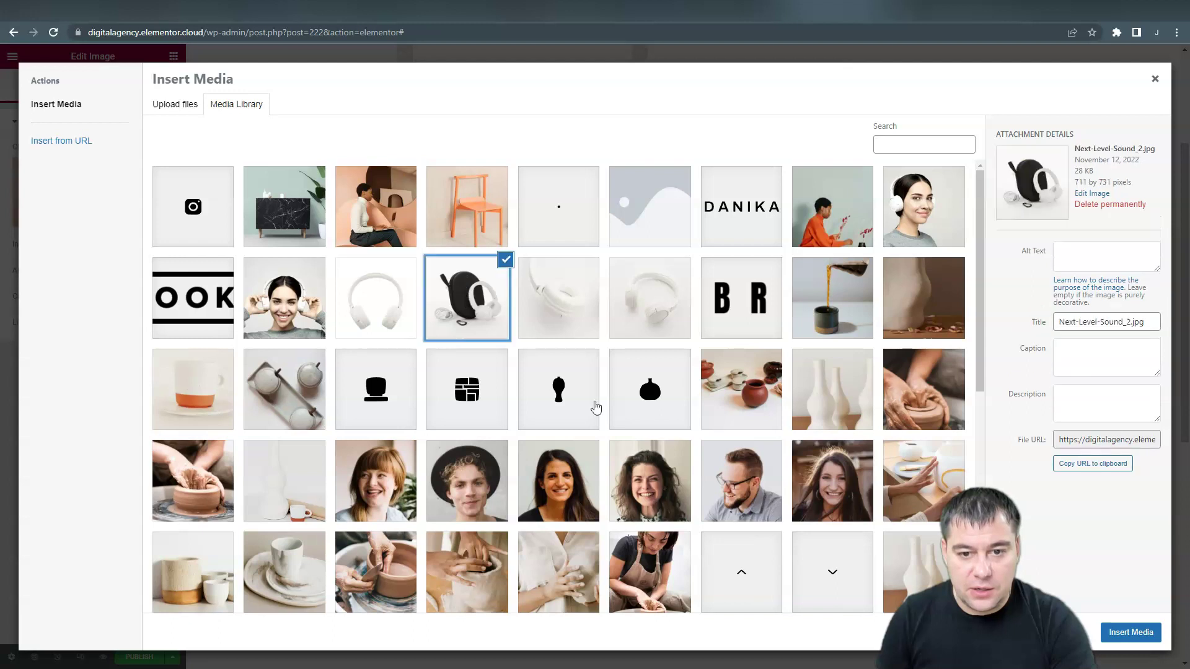
left_click(1130, 632)
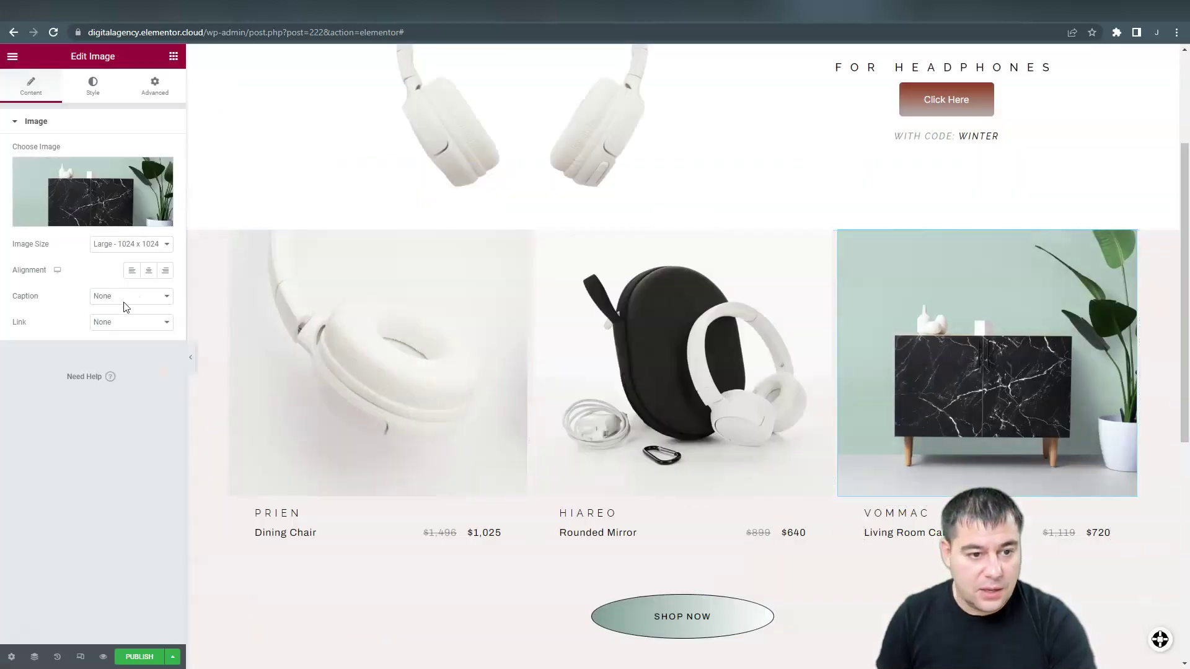
Replace the Living Room Cabinet product image with headphones-hero-pic.jpg from the media library.
left_click(80, 195)
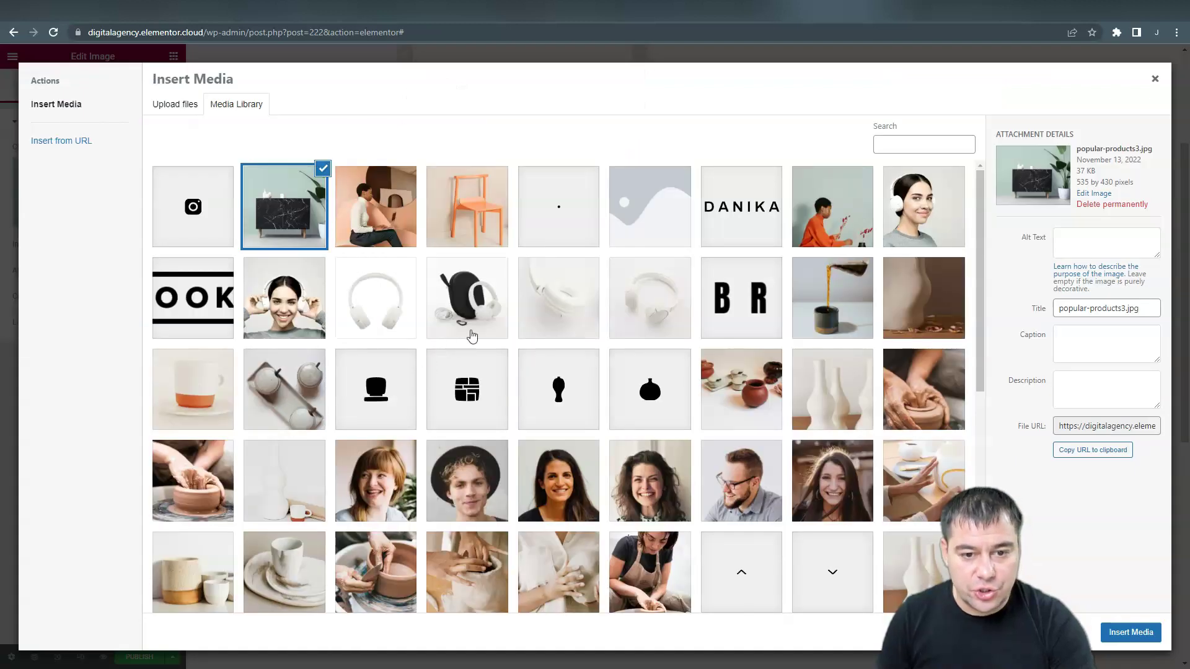
left_click(645, 307)
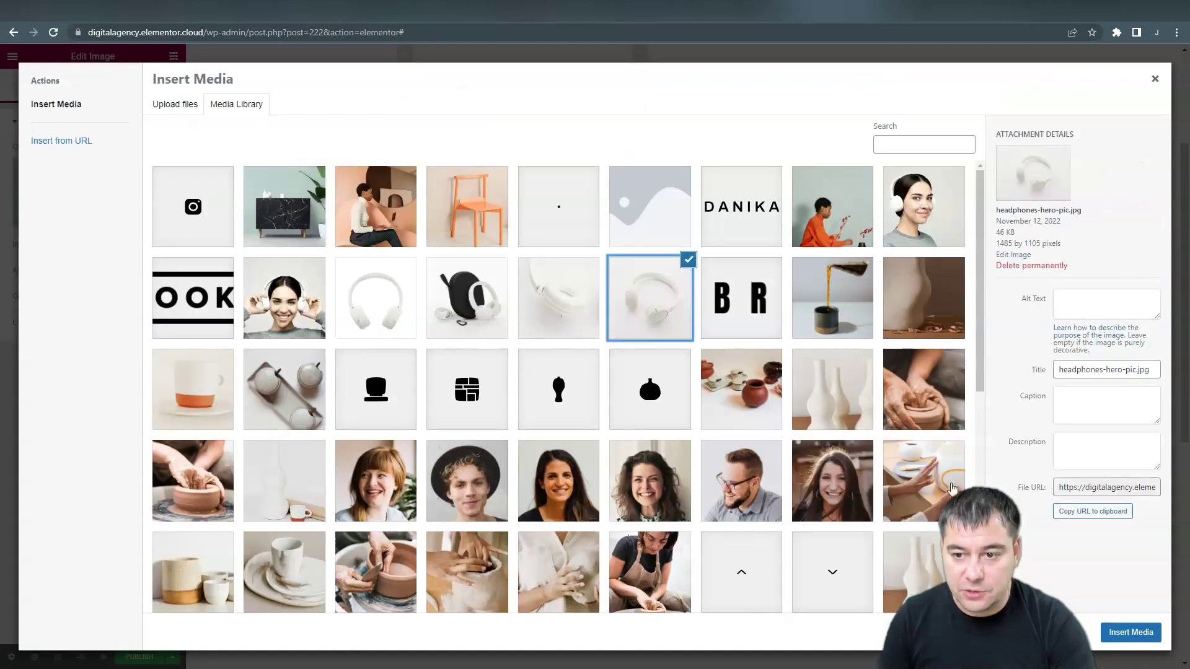
left_click(1130, 632)
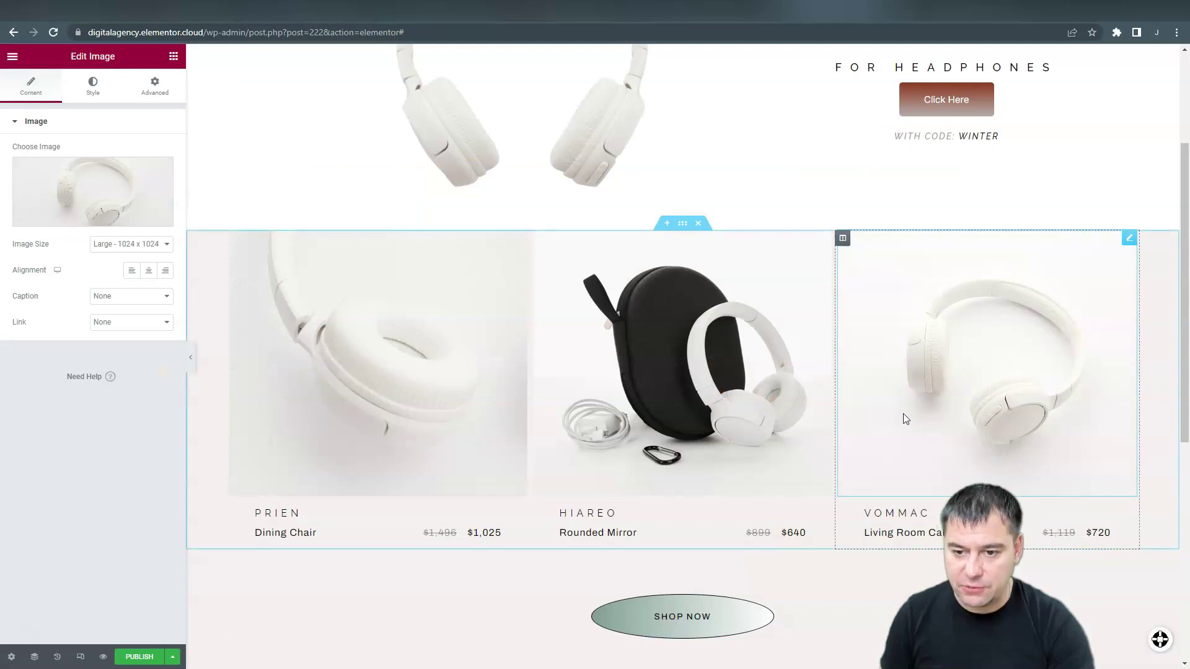
Delete the SHOP NOW button below the product columns.
scroll(902, 414, "down", 2)
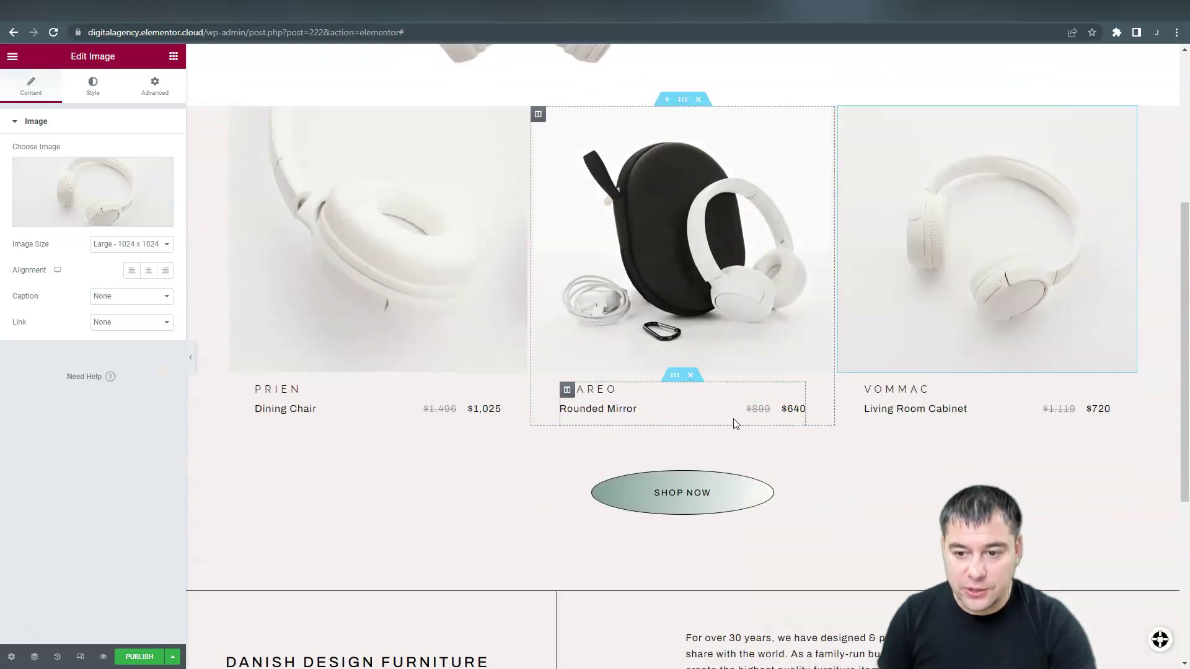
left_click(798, 410)
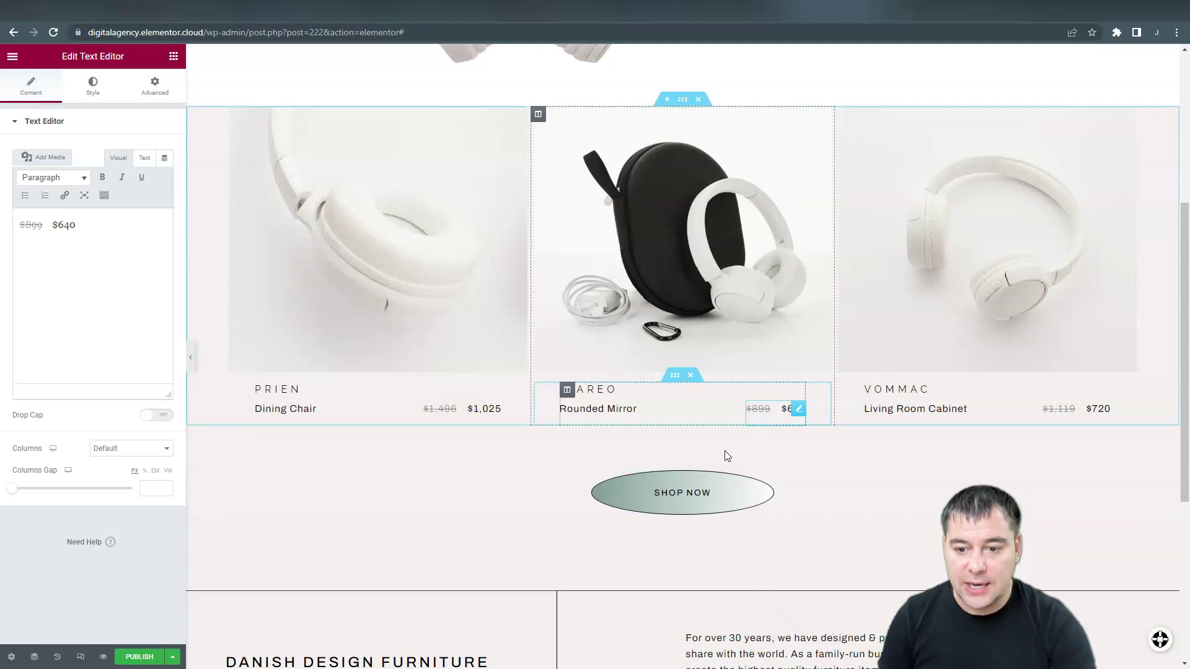
right_click(699, 496)
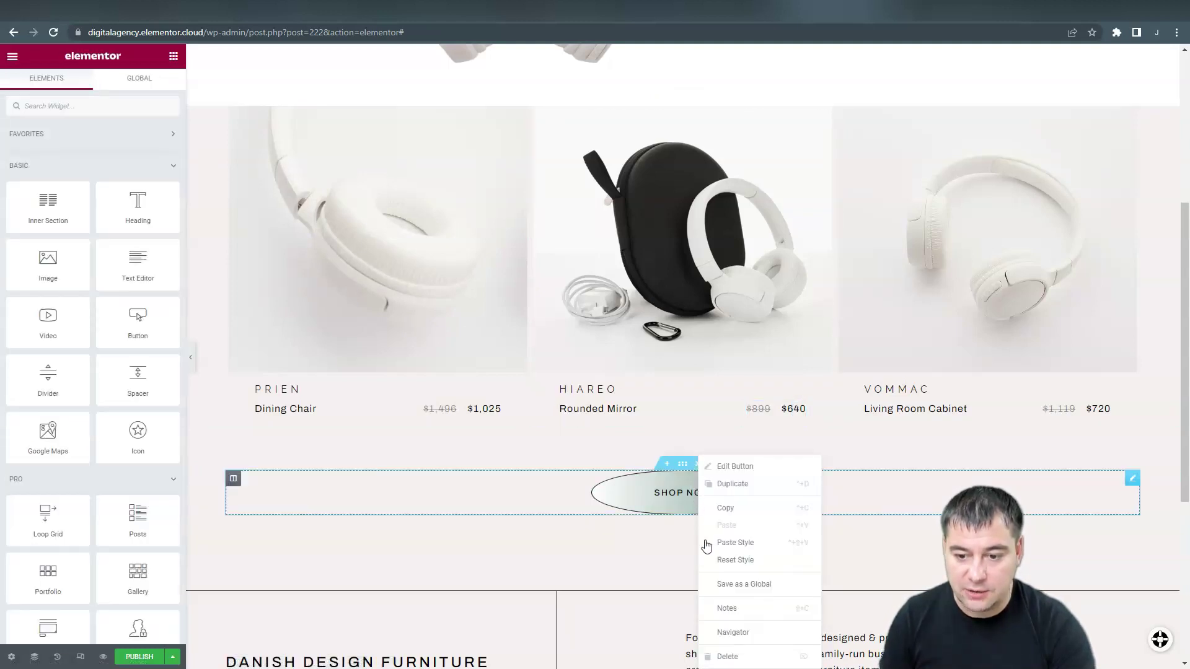
left_click(719, 653)
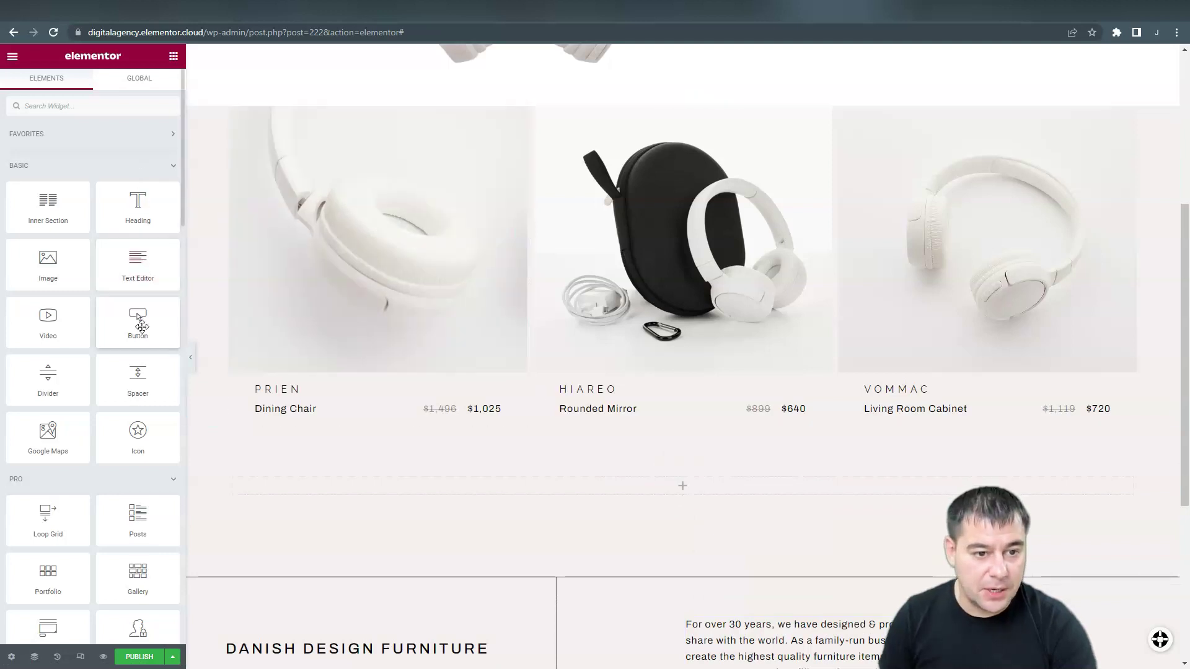
Add a Button widget to the empty section below the products, centered and sized Large.
left_click_drag(130, 326, 688, 486)
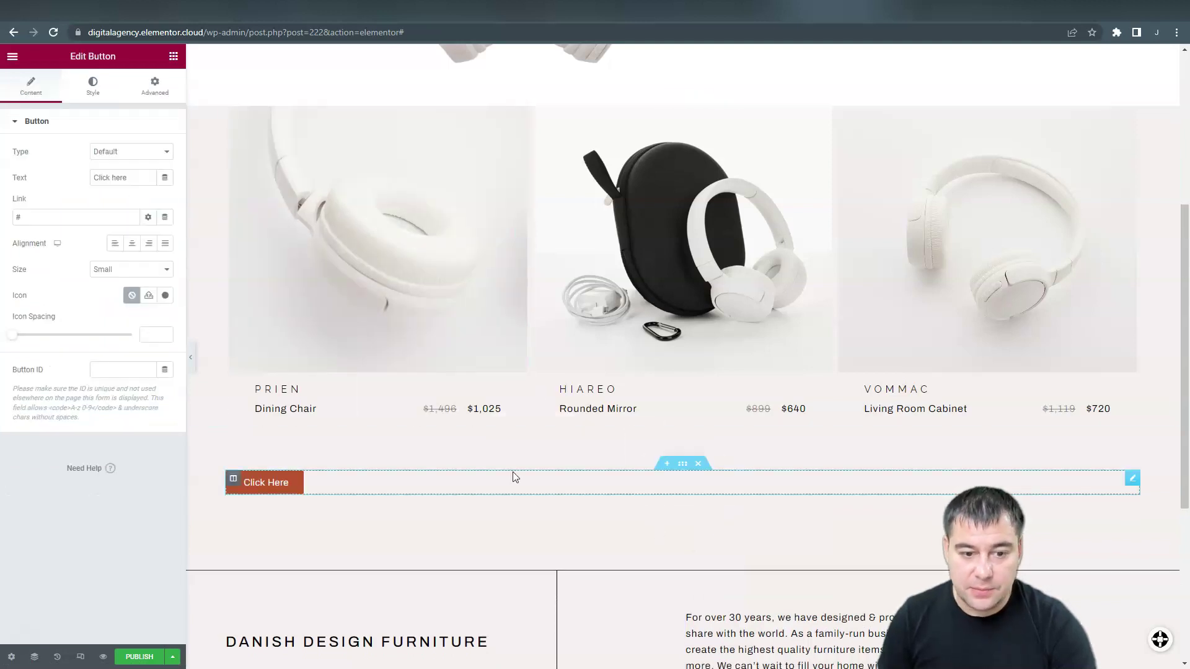
left_click(164, 269)
left_click(124, 315)
Set the header section's boxed content width to 1600.
scroll(733, 355, "up", 5)
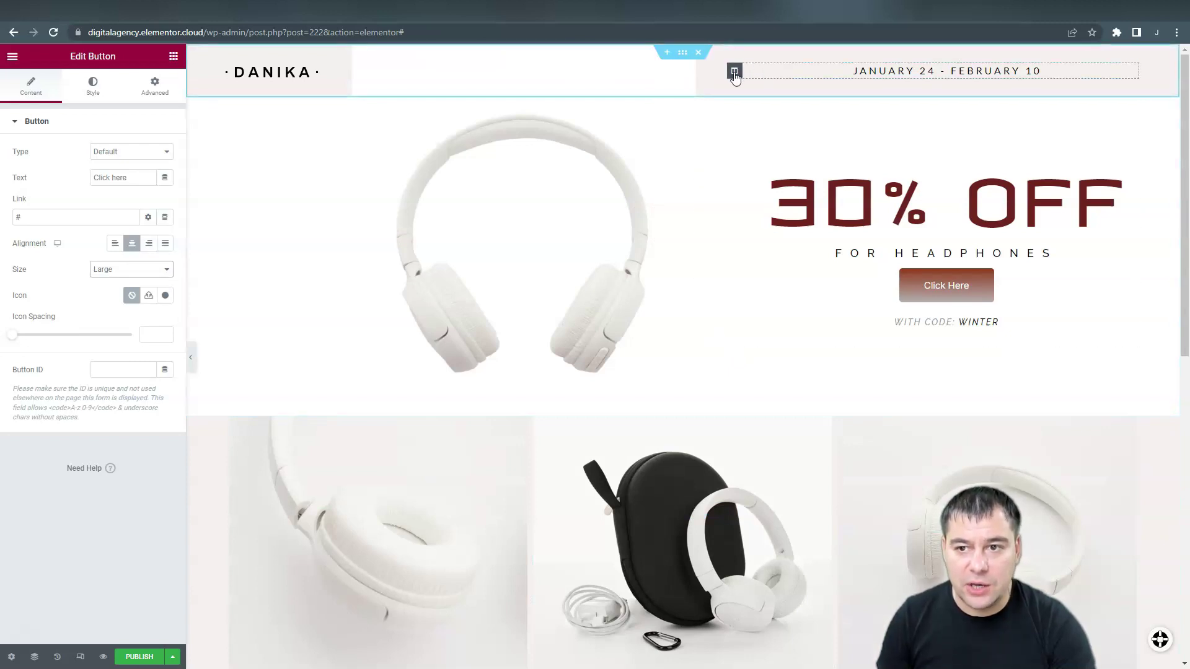
left_click(682, 54)
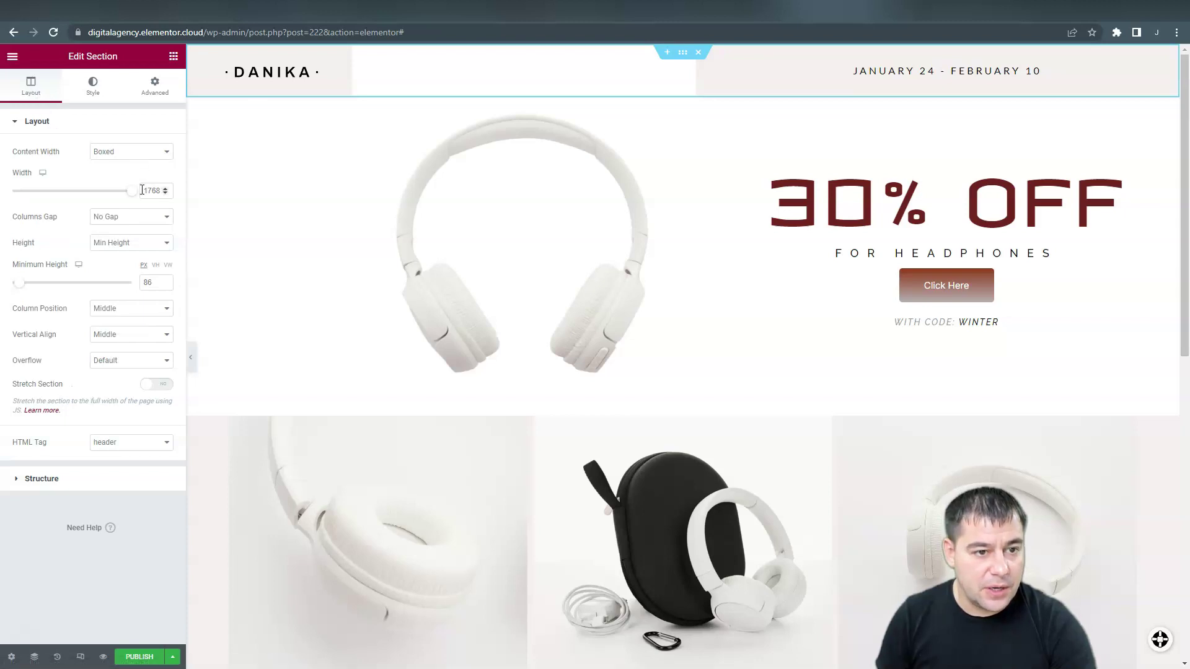
mouse_move(128, 196)
left_mouse_down()
mouse_move(117, 190)
mouse_move(142, 184)
mouse_move(31, 195)
mouse_move(123, 193)
left_mouse_up()
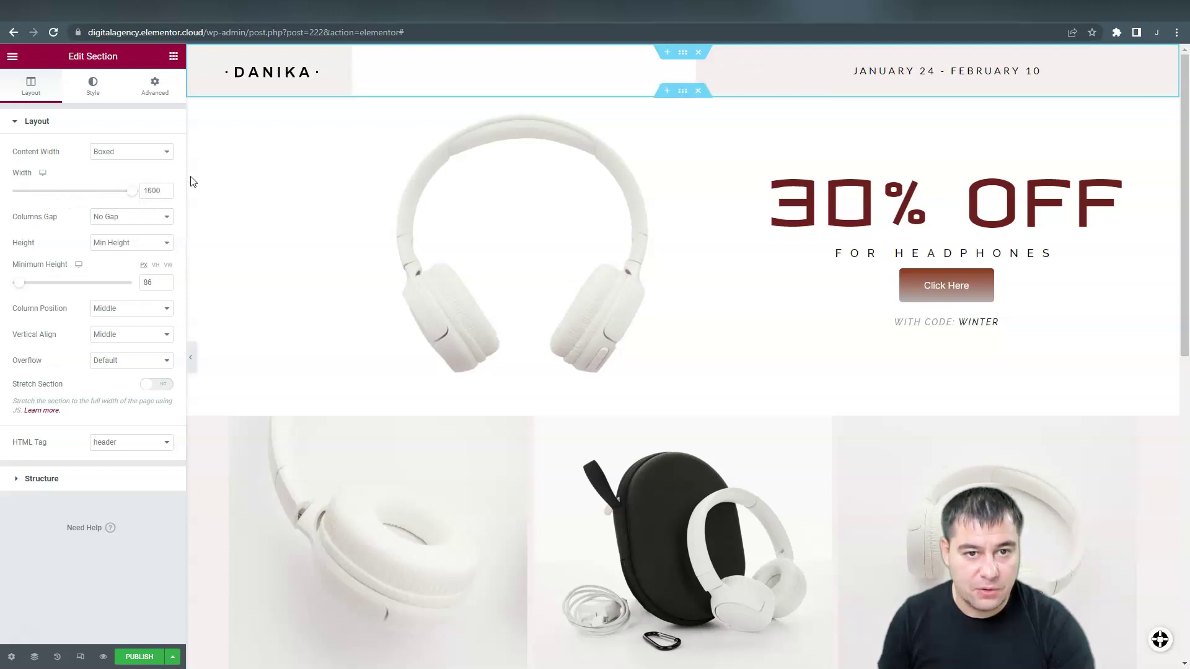
Replace the DANIKA logo in the header with the VIBREL logo from the media library.
left_click(267, 74)
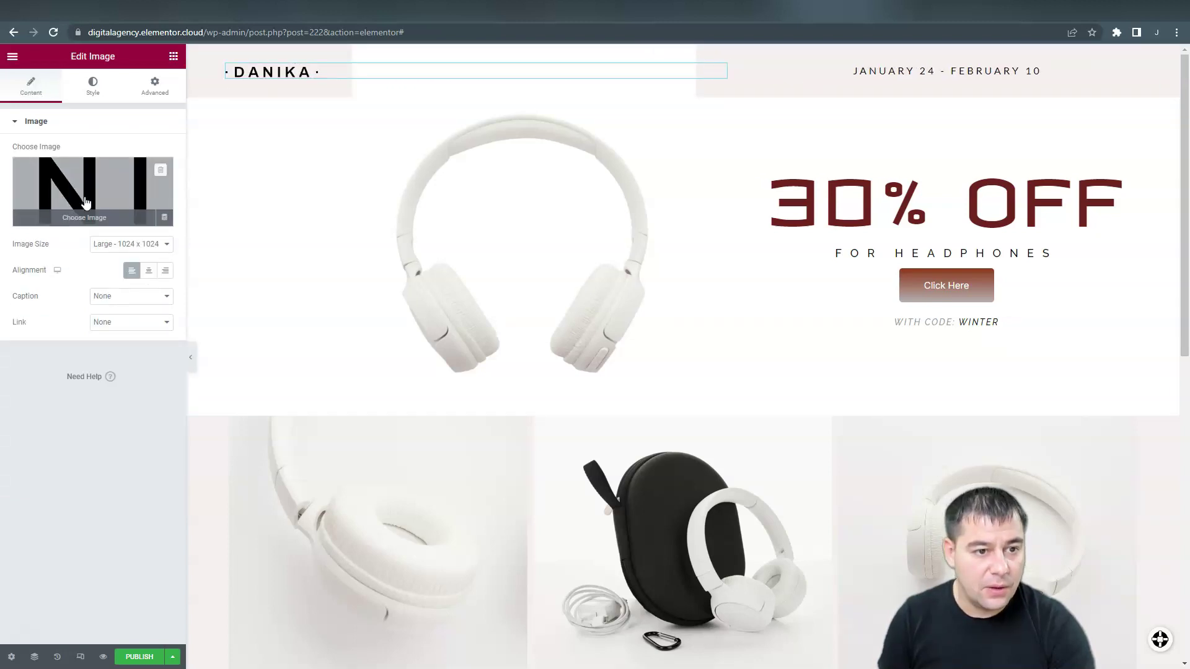
left_click(85, 217)
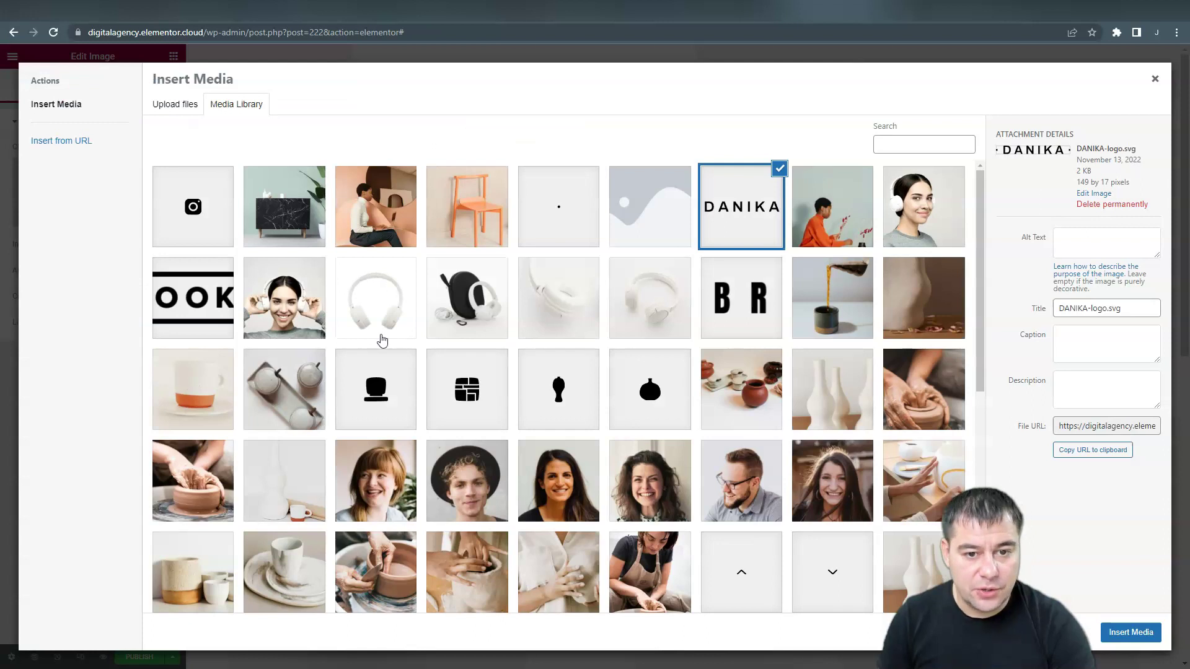
left_click(741, 298)
left_click(1130, 632)
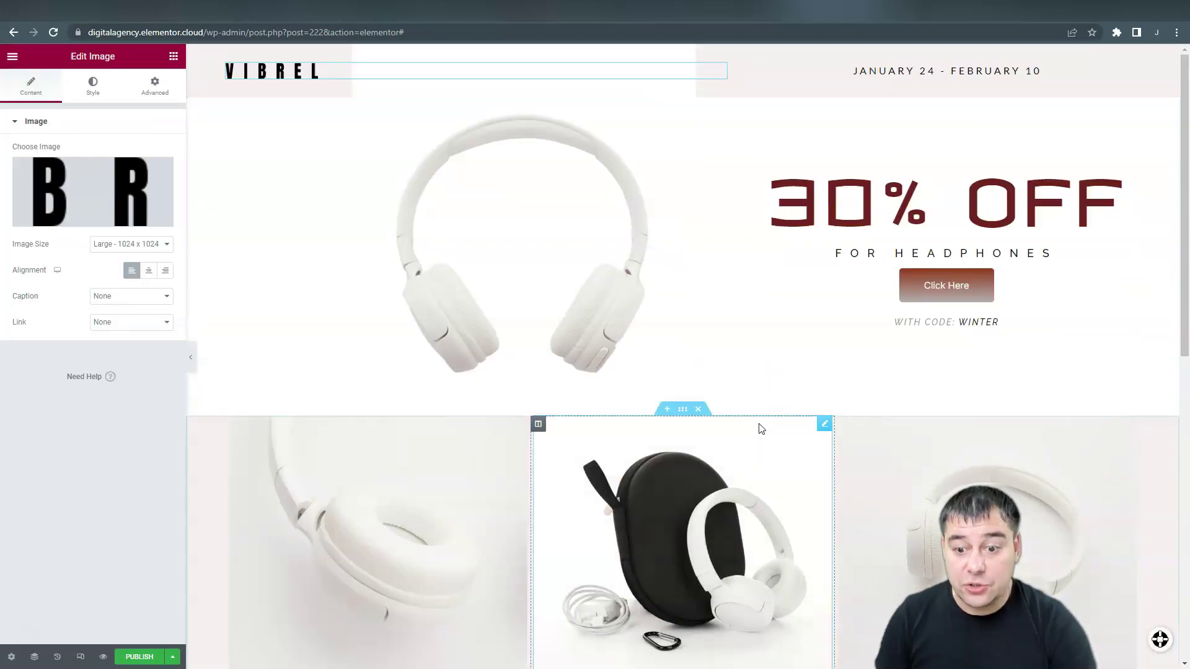
Delete the DANISH DESIGN FURNITURE section above the footer.
scroll(759, 427, "down", 2)
scroll(650, 397, "down", 2)
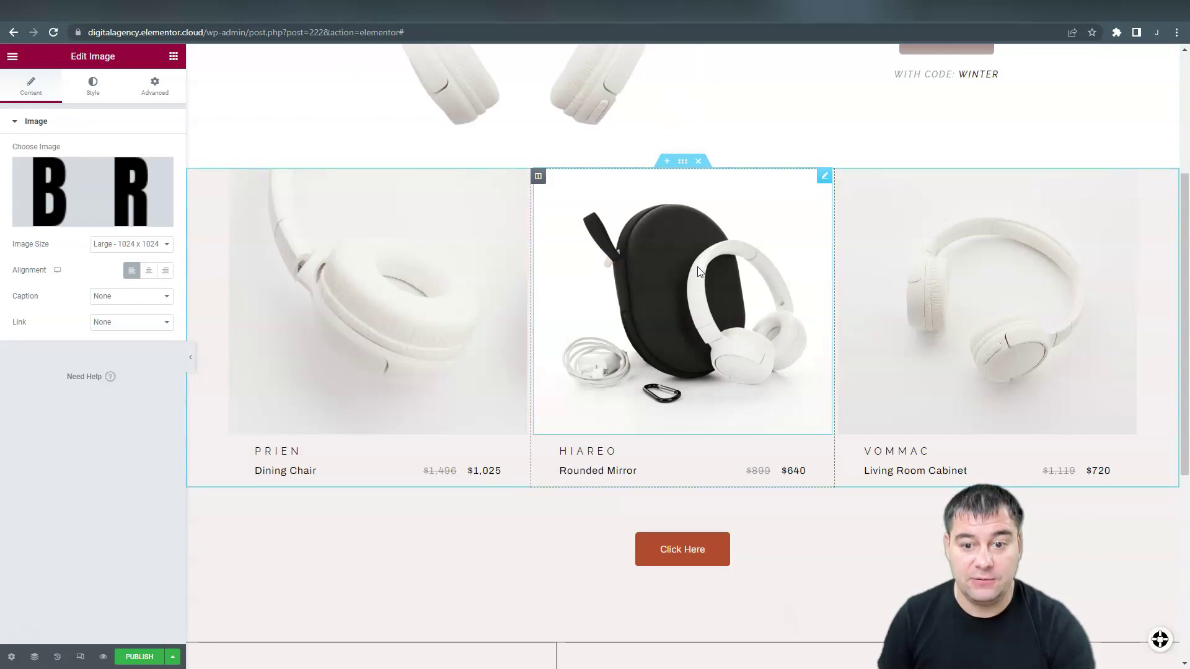
scroll(712, 282, "down", 6)
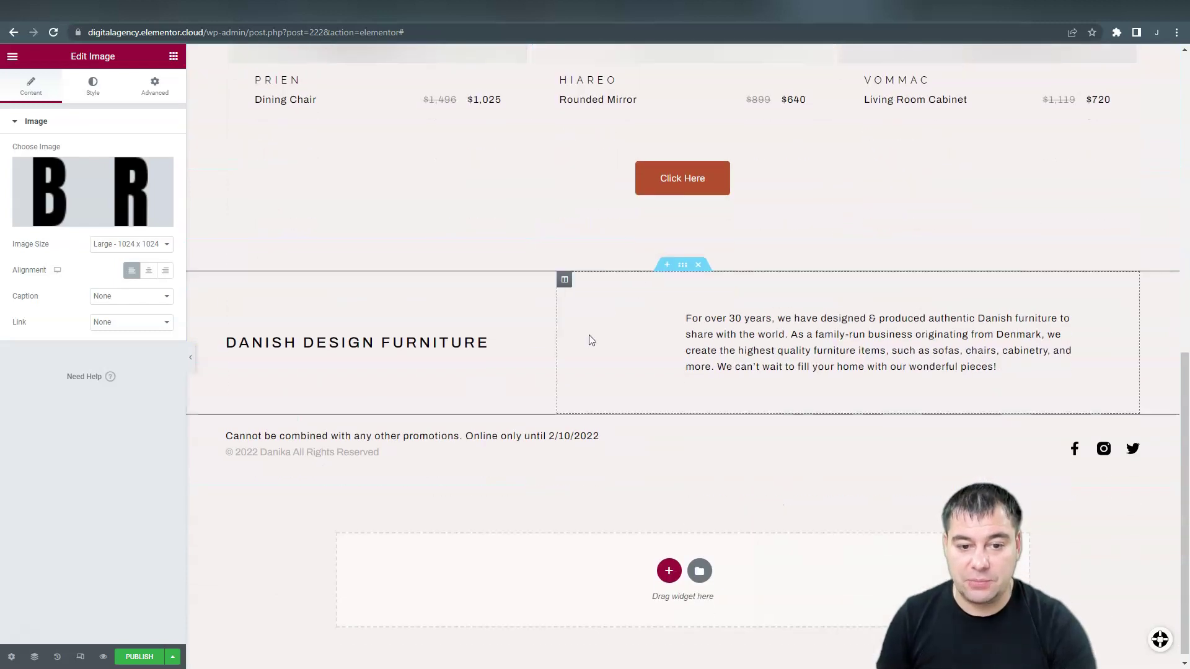
left_click(698, 269)
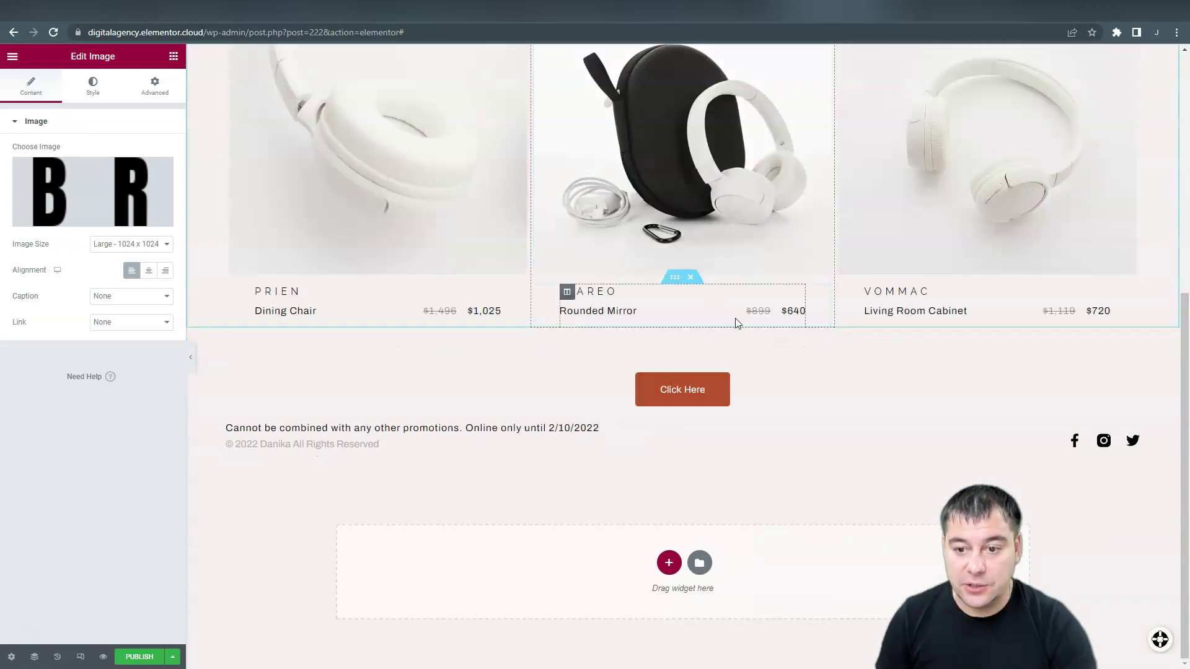
Add a Video widget in a new section beneath the footer.
left_click(473, 430)
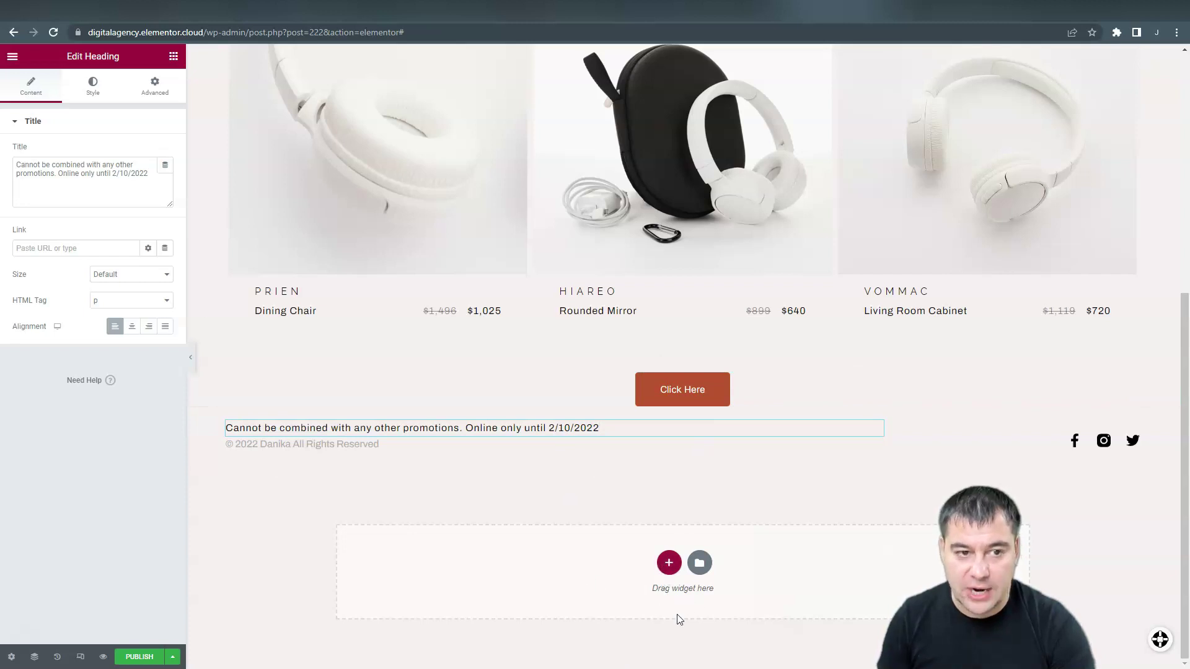
left_click(173, 55)
left_click_drag(49, 328, 682, 557)
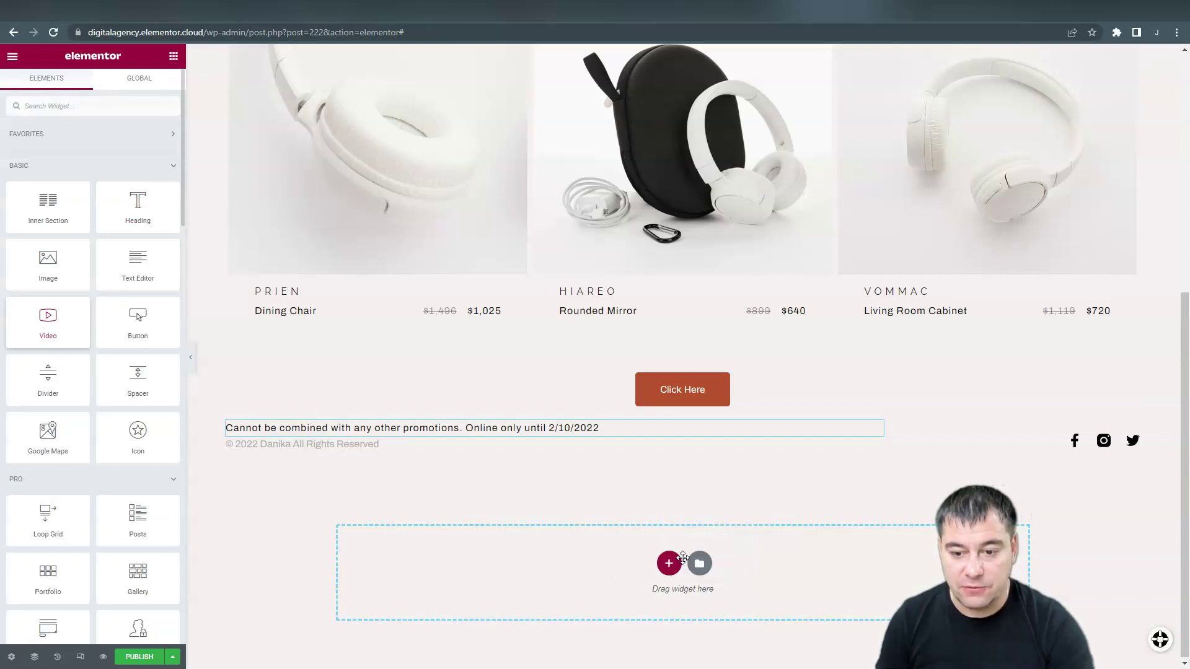
left_click_drag(726, 601, 724, 598)
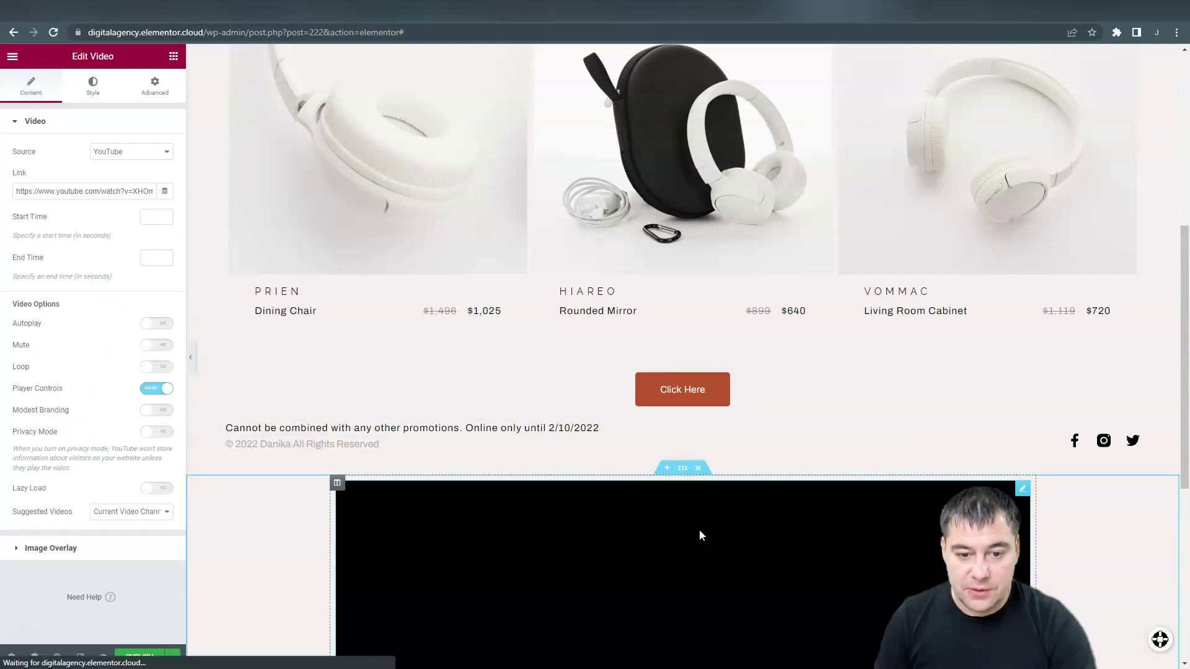
scroll(700, 532, "down", 2)
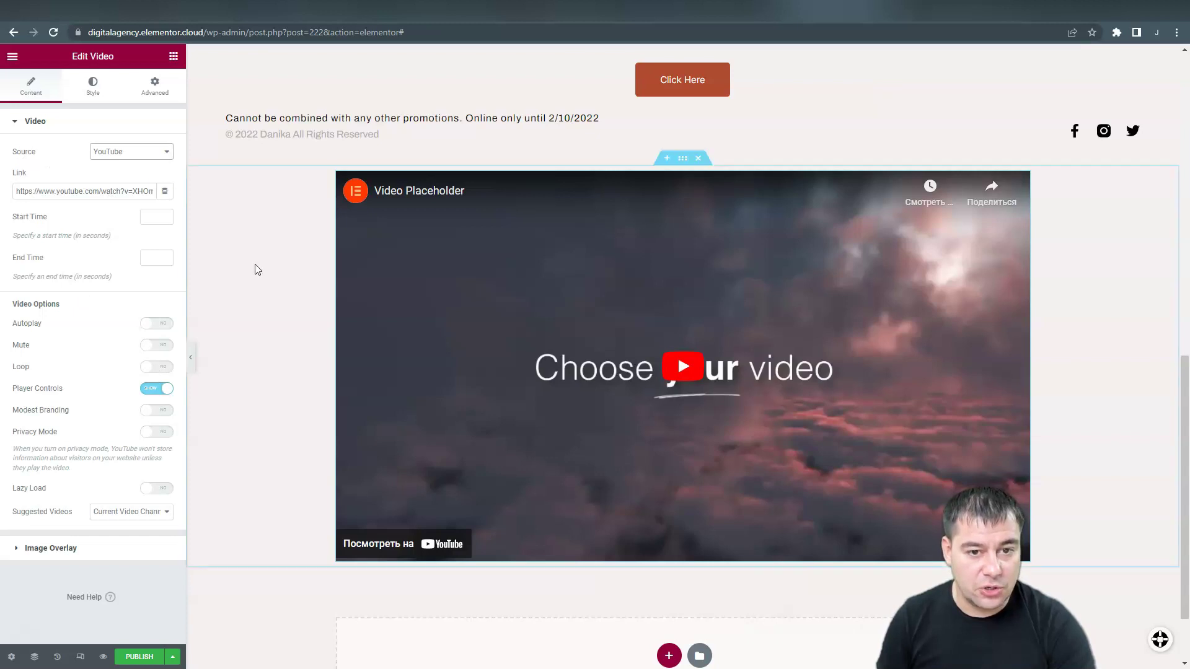
Move the footer section with the promotion note and social icons below the video section.
scroll(640, 332, "up", 8)
scroll(642, 329, "up", 4)
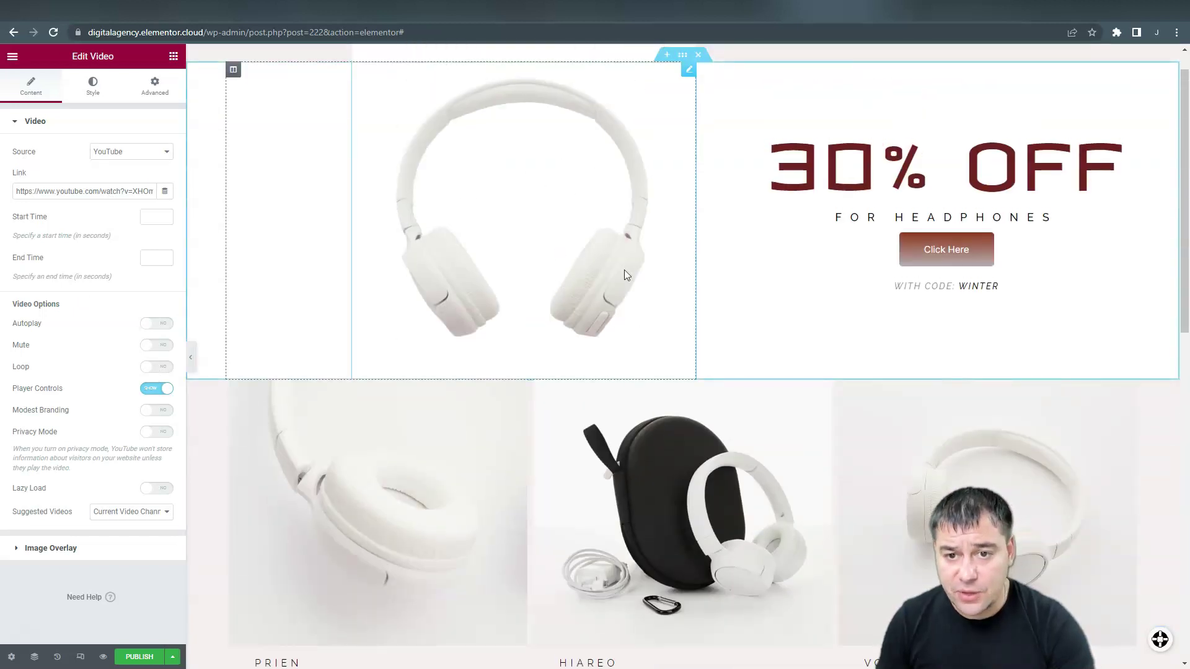
scroll(531, 321, "down", 8)
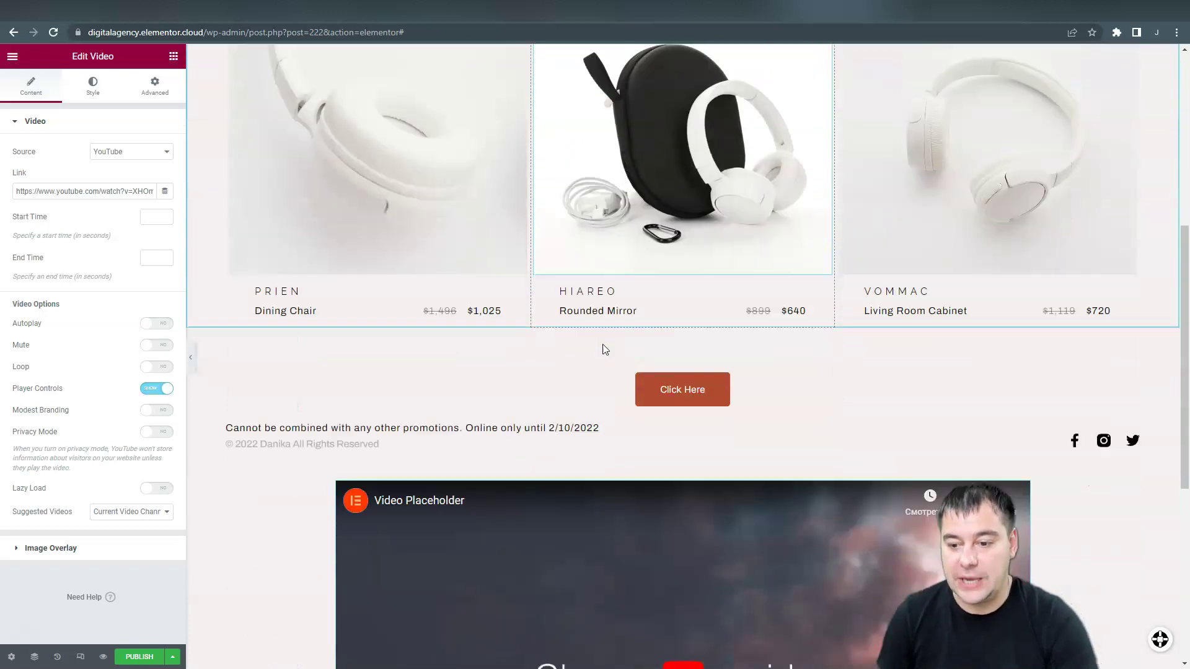
scroll(651, 420, "down", 2)
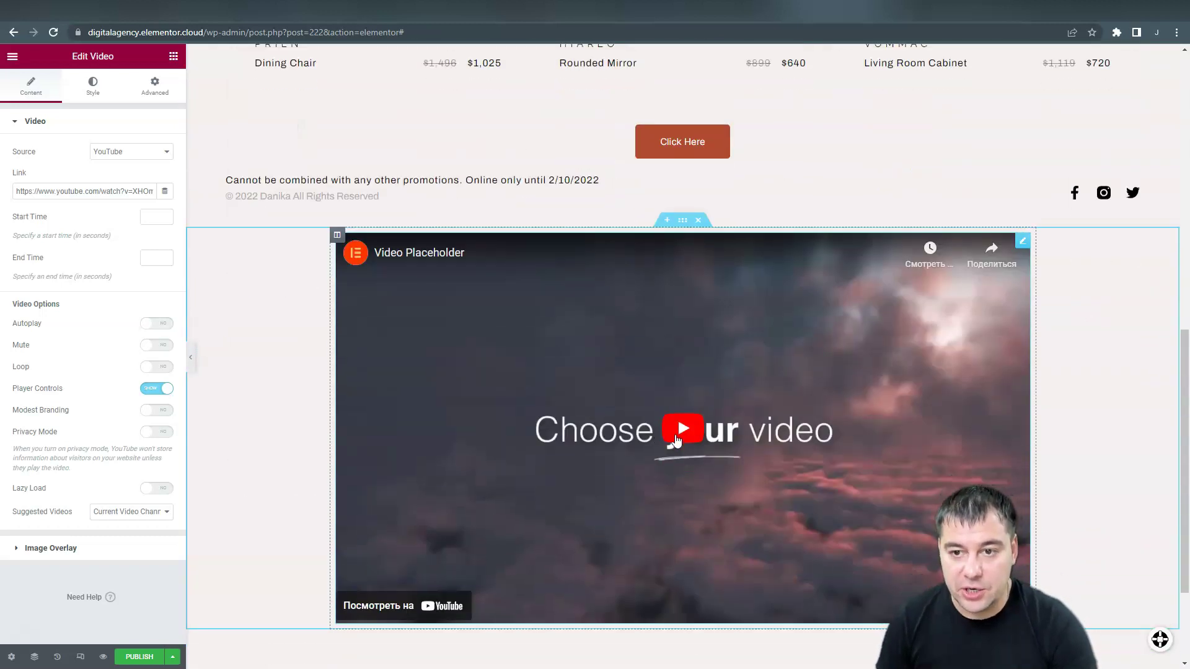
scroll(678, 354, "down", 1)
scroll(632, 285, "up", 1)
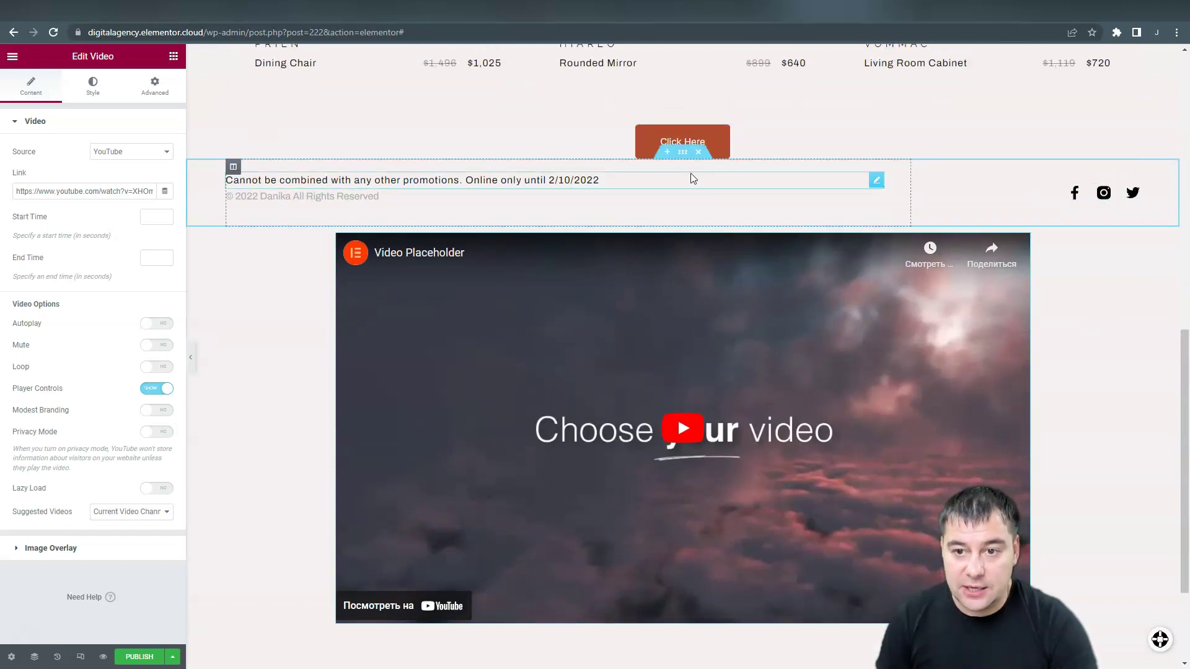
left_click_drag(683, 153, 685, 594)
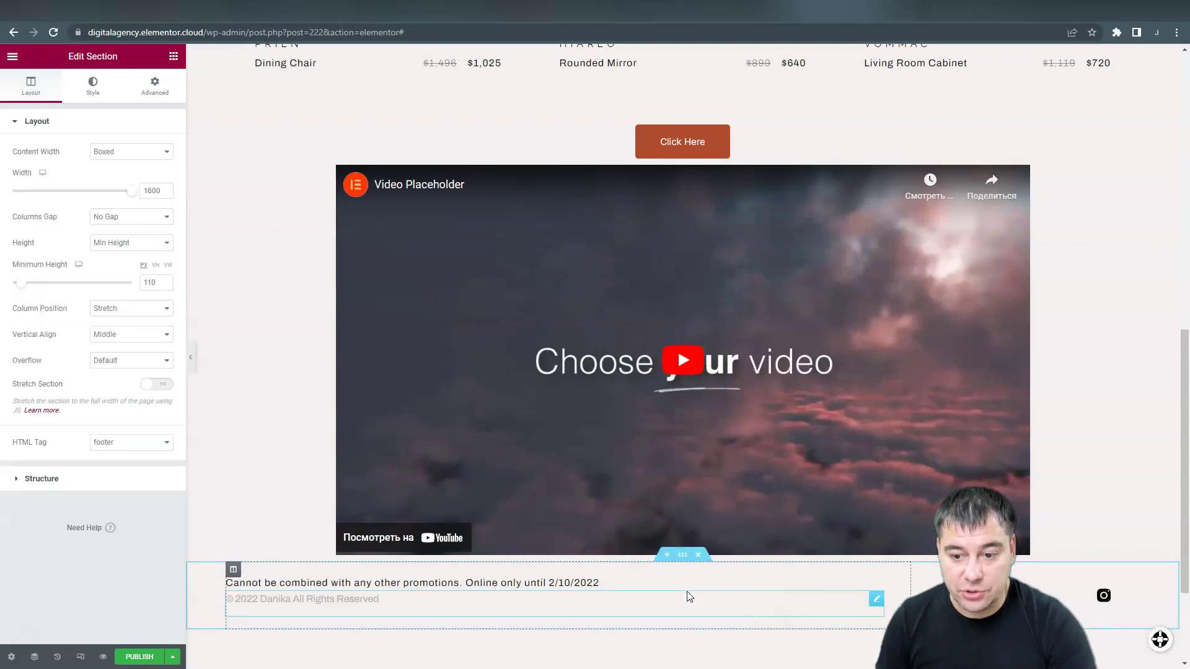
Add a Spacer widget directly under the video and set its space to 199 px.
scroll(701, 451, "down", 3)
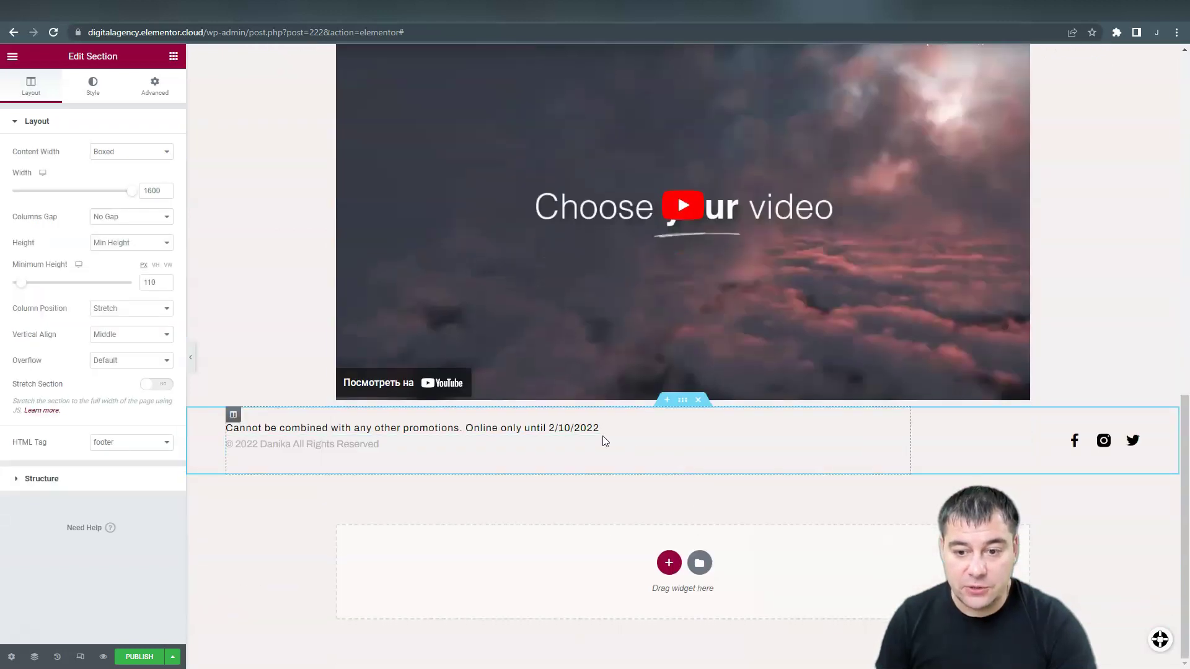
left_click(174, 57)
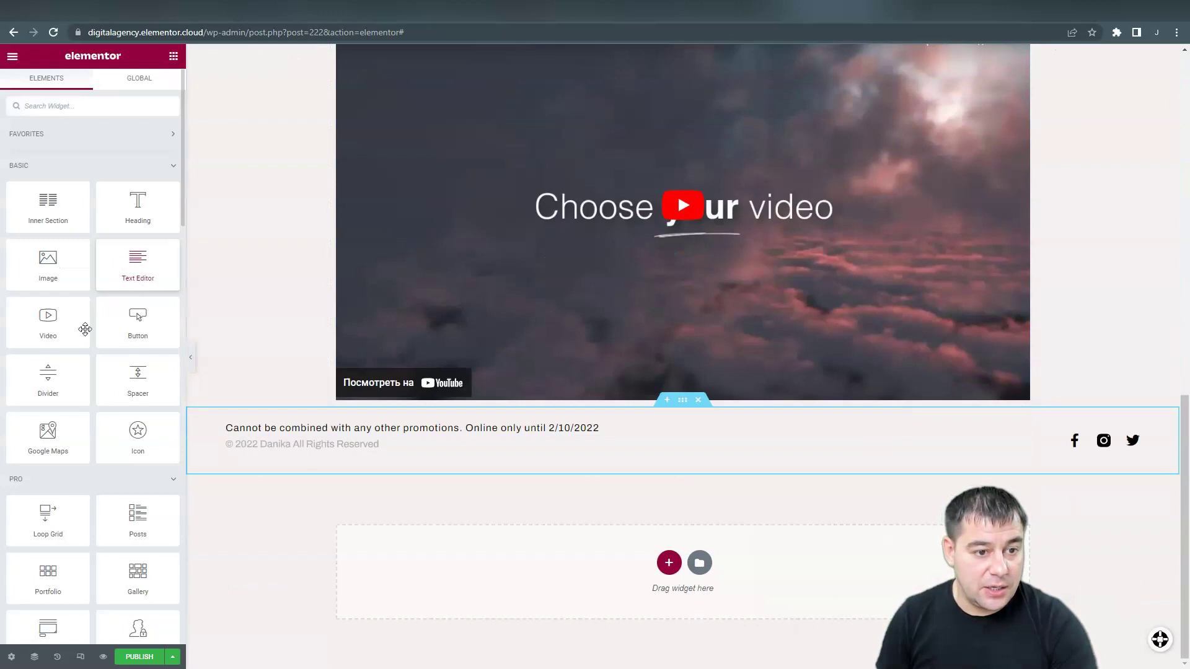
left_click_drag(143, 381, 722, 399)
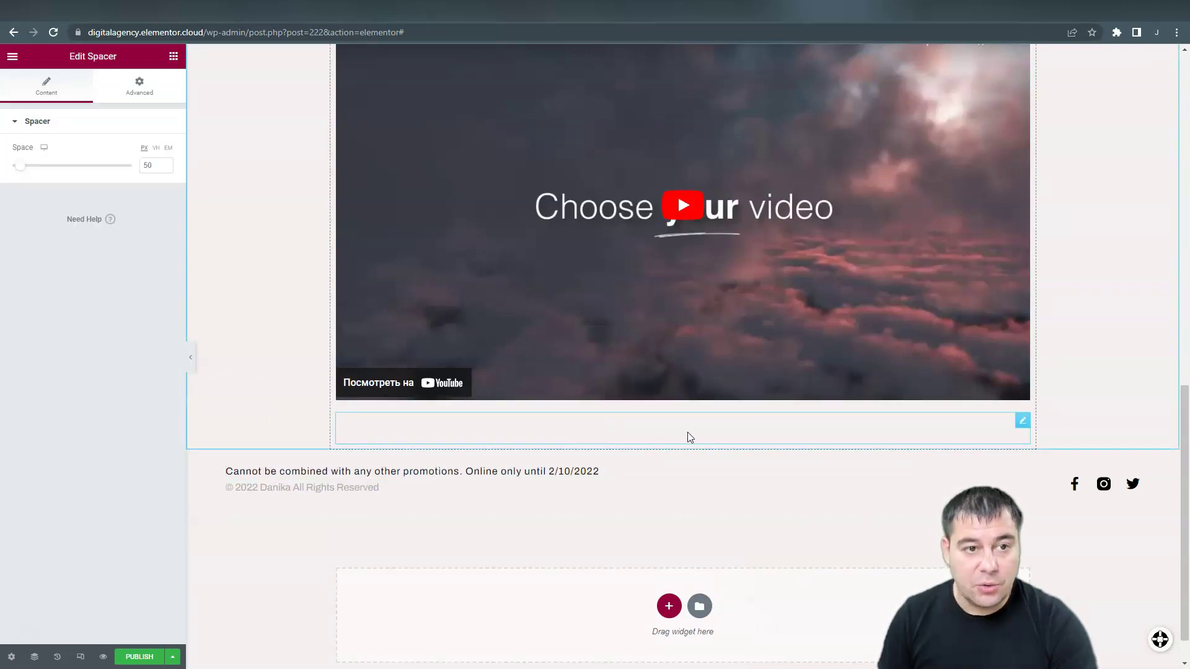
left_click_drag(22, 172, 52, 179)
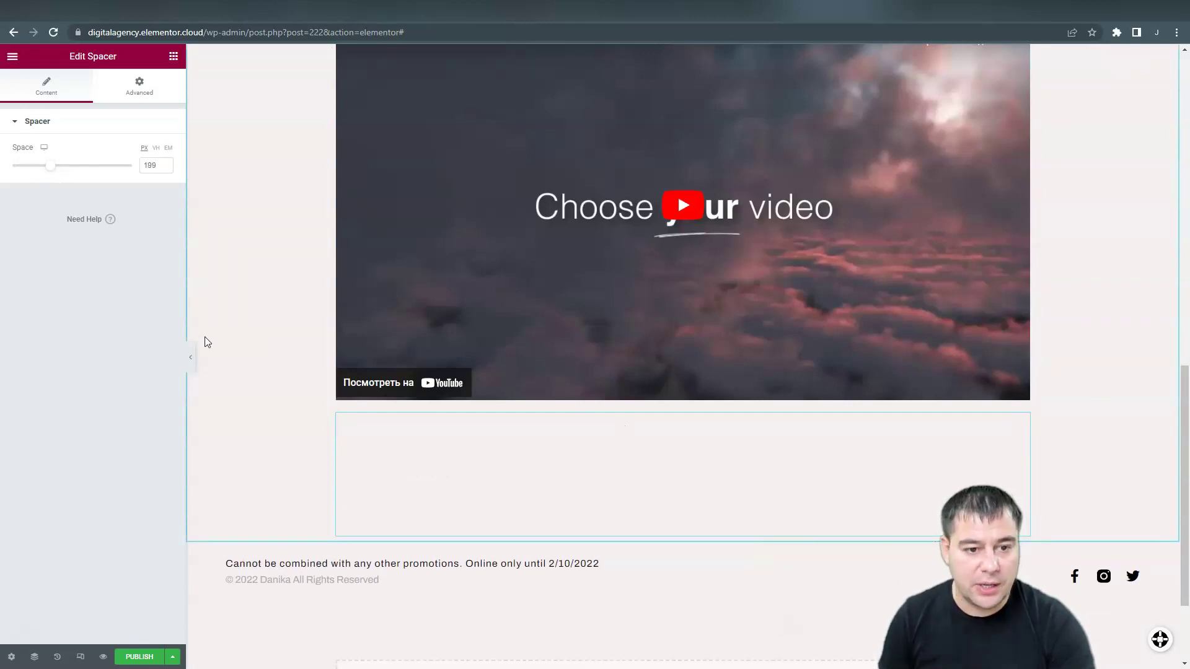
Preview the whole landing page from header to footer with the editing panel hidden, and restore the panel.
left_click(189, 356)
scroll(589, 281, "up", 10)
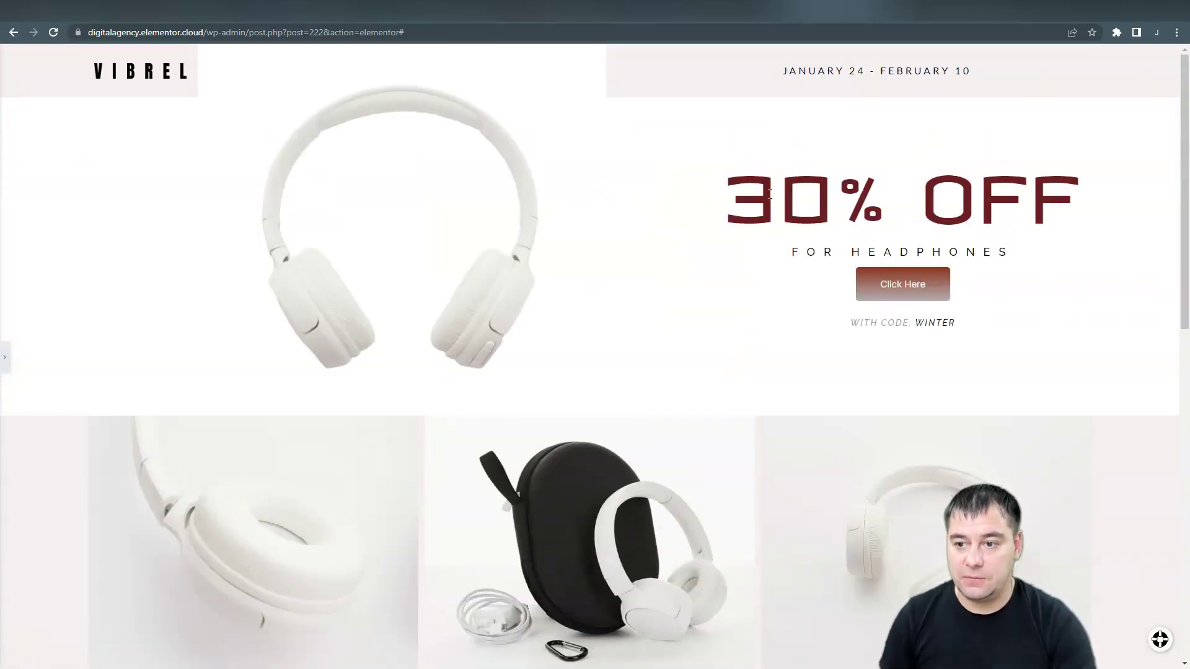
scroll(768, 192, "down", 2)
scroll(767, 191, "up", 2)
scroll(763, 254, "down", 3)
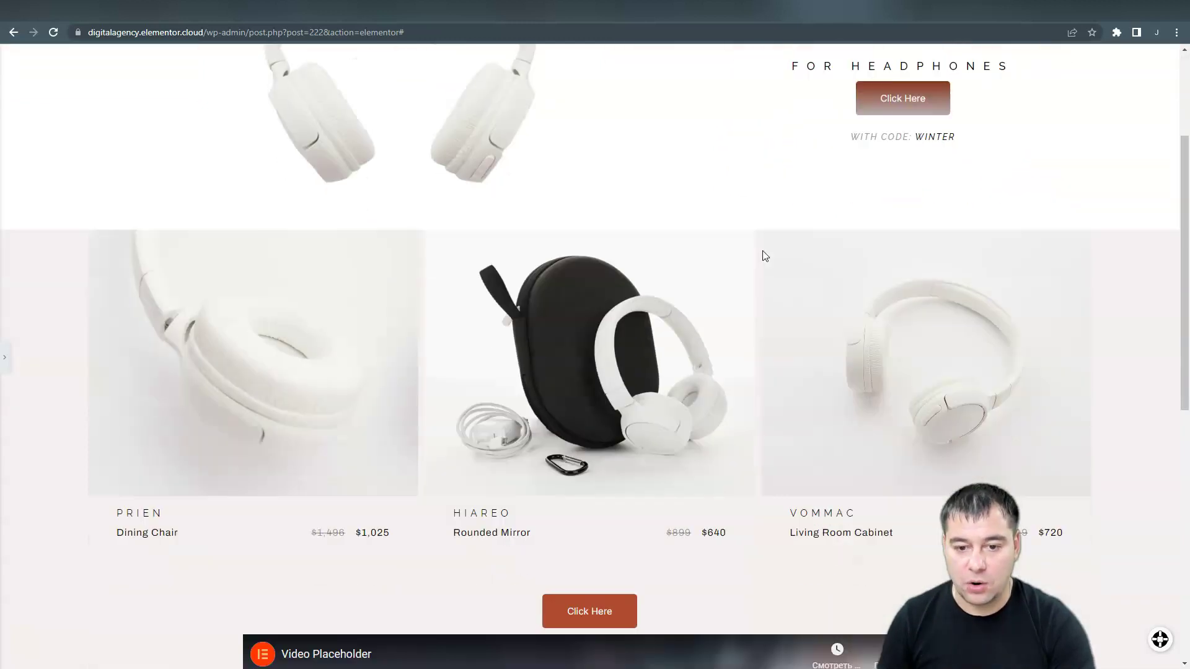
scroll(764, 255, "down", 3)
scroll(762, 255, "down", 6)
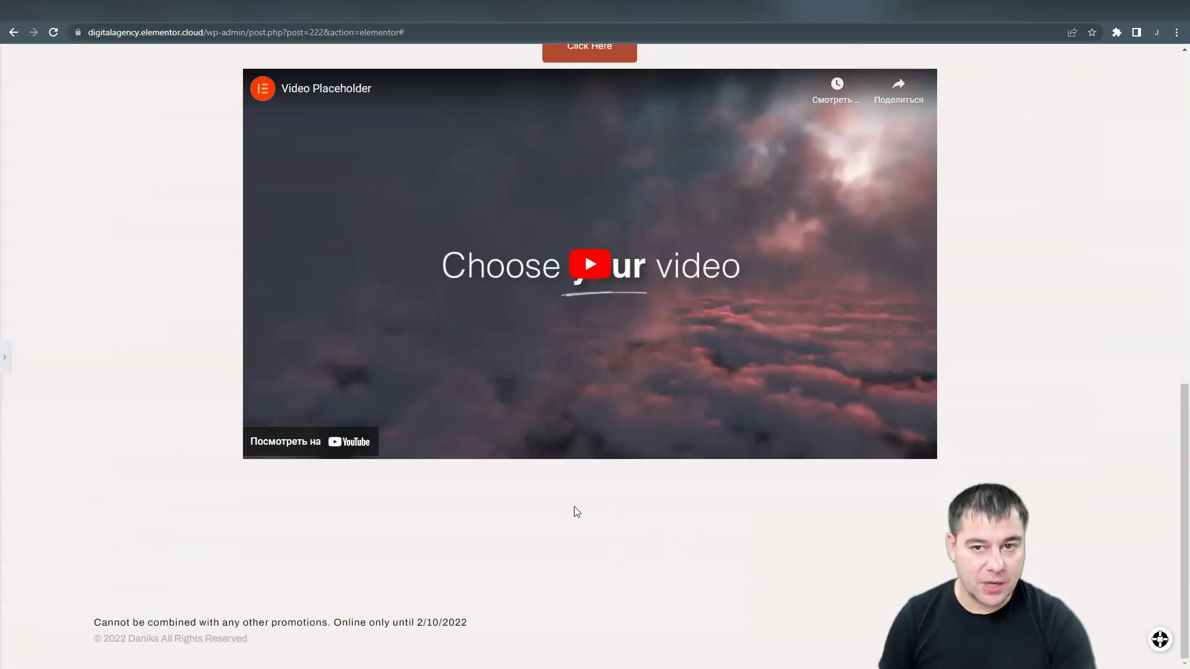
scroll(173, 384, "up", 10)
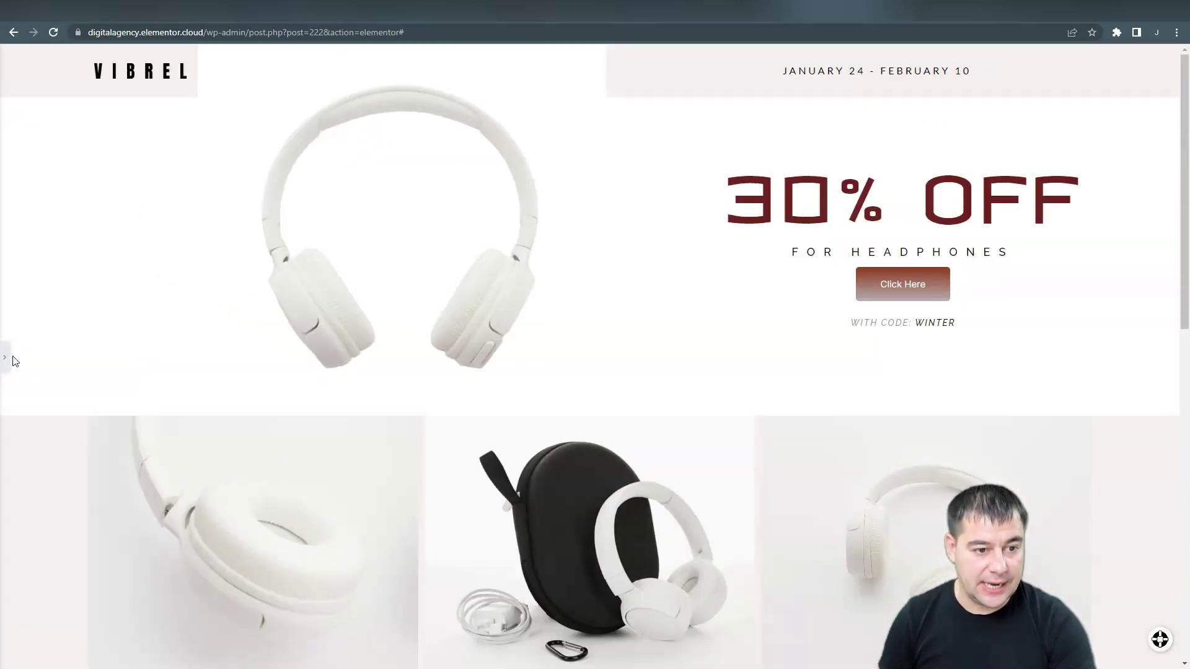
left_click(5, 357)
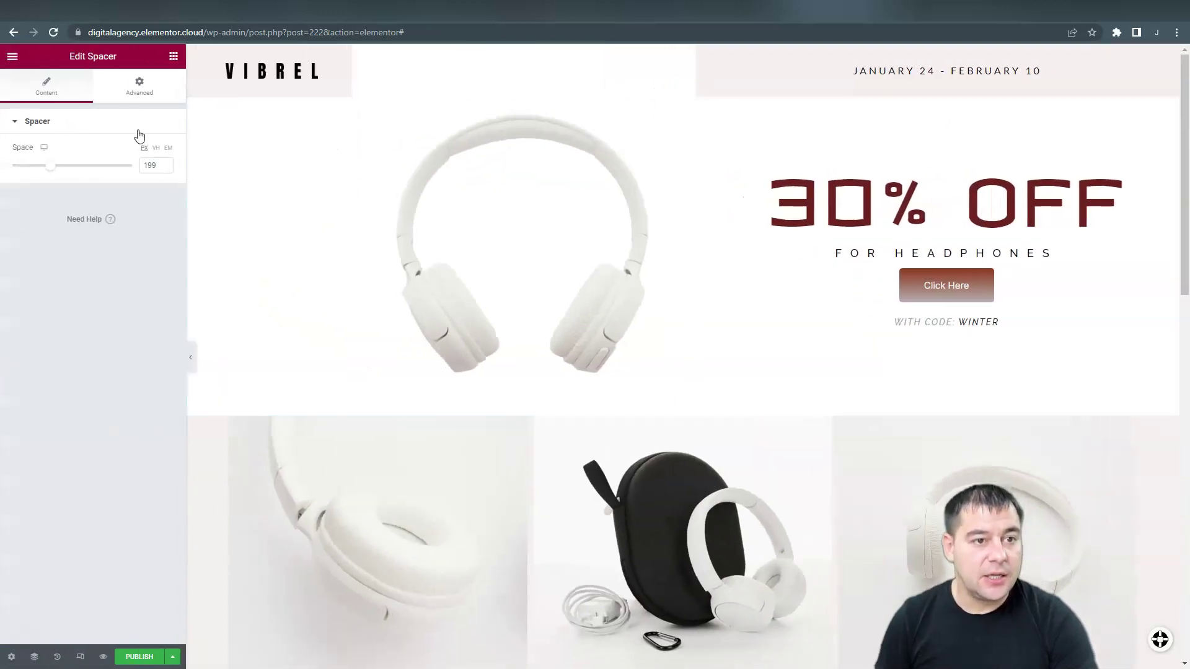
Examine the available Basic, Pro and General widgets in the full elements list.
left_click(173, 57)
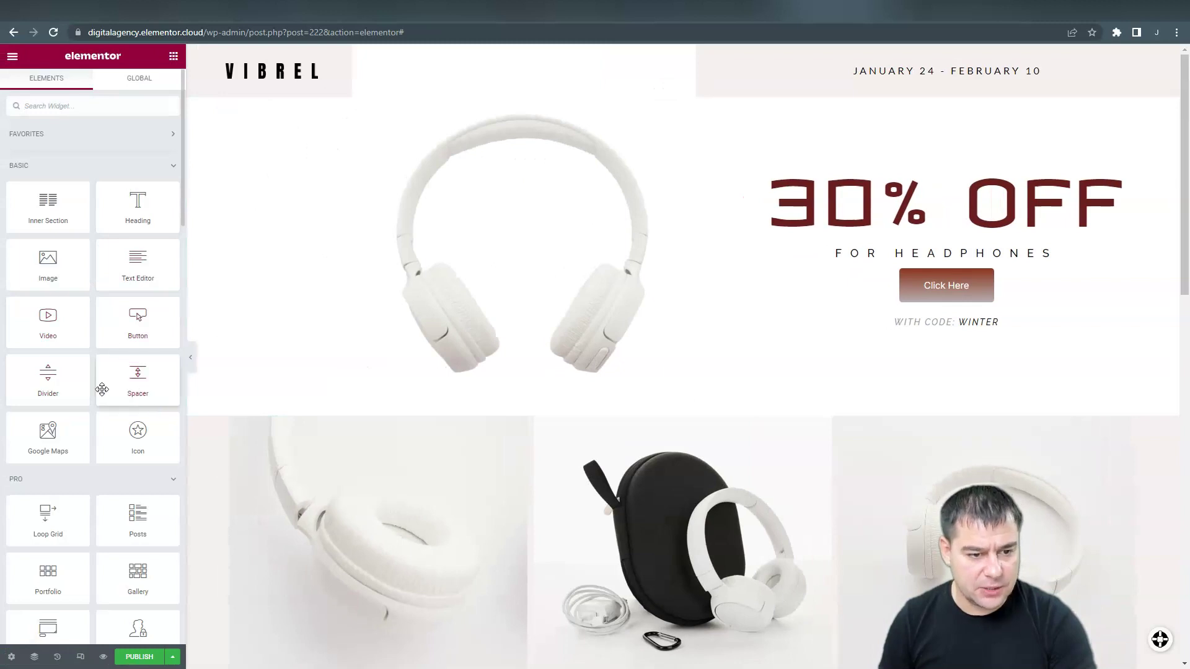
scroll(127, 436, "down", 3)
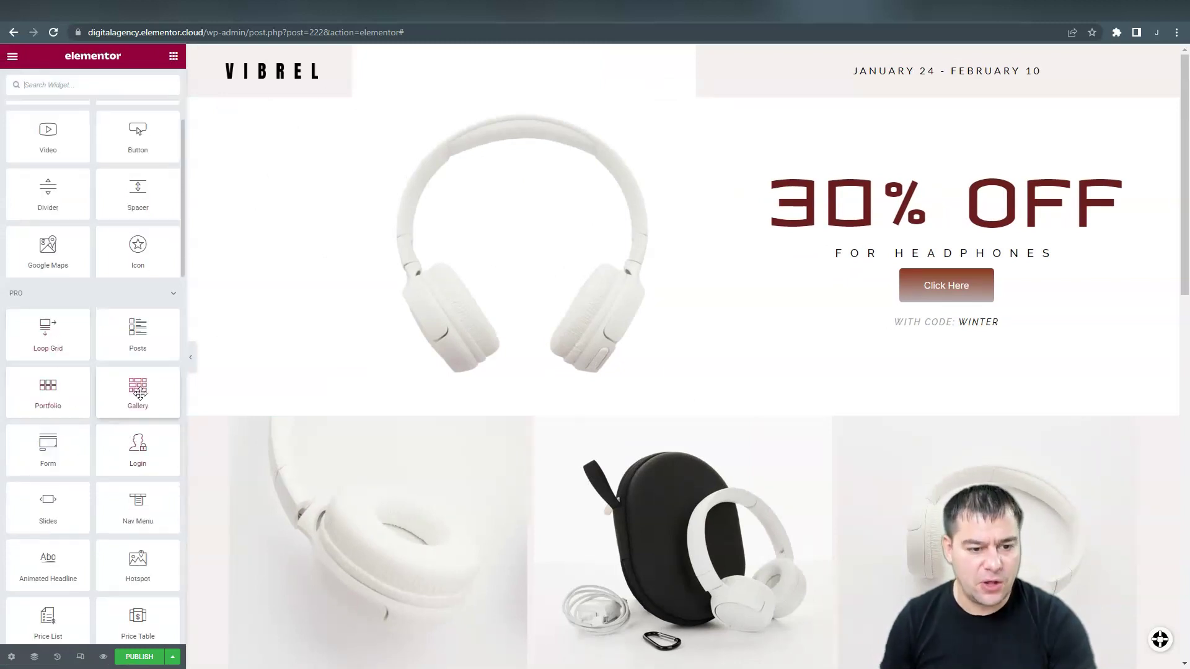
scroll(137, 399, "down", 2)
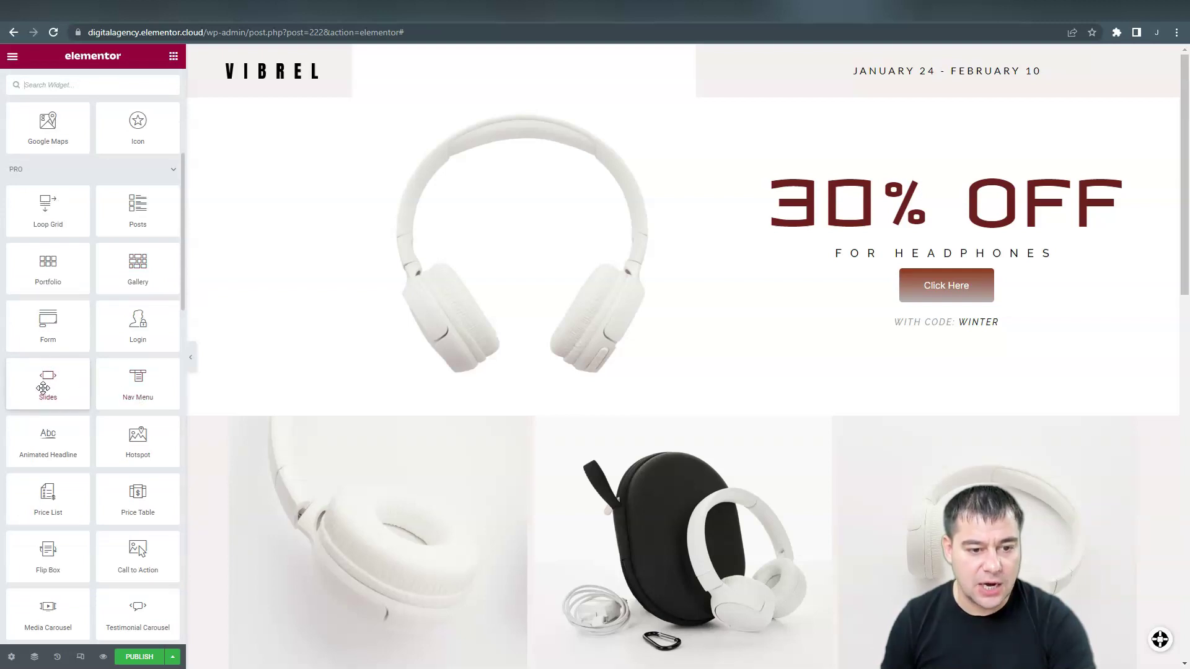
scroll(143, 381, "down", 2)
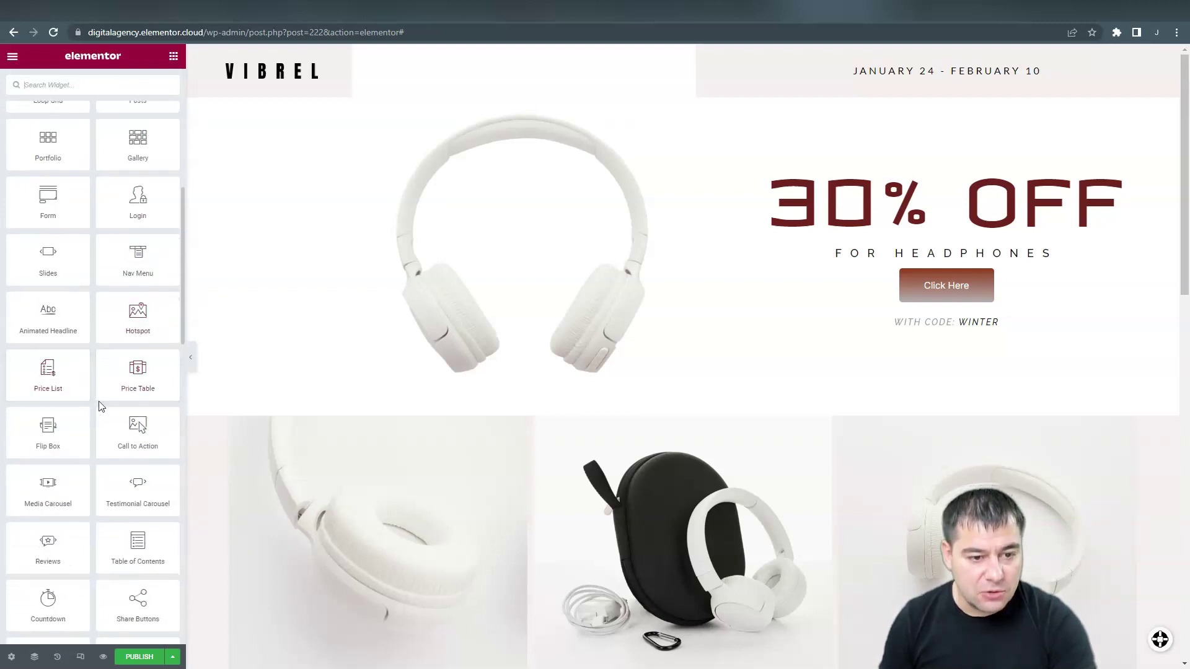
scroll(100, 403, "down", 3)
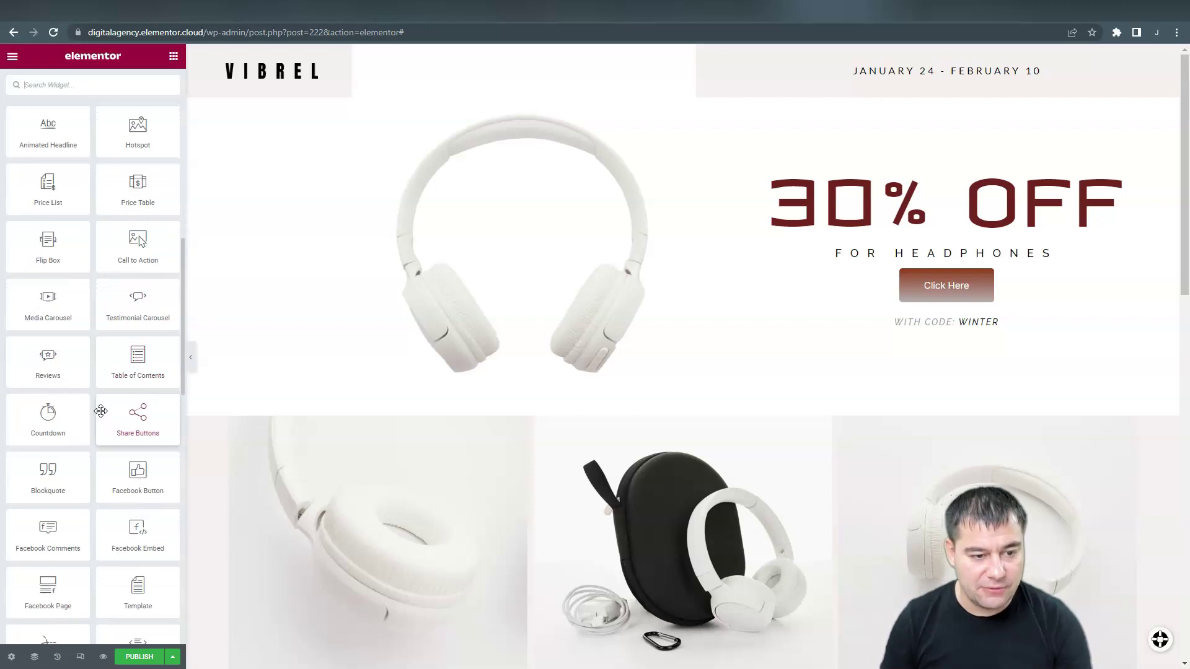
scroll(100, 411, "down", 2)
scroll(101, 415, "down", 3)
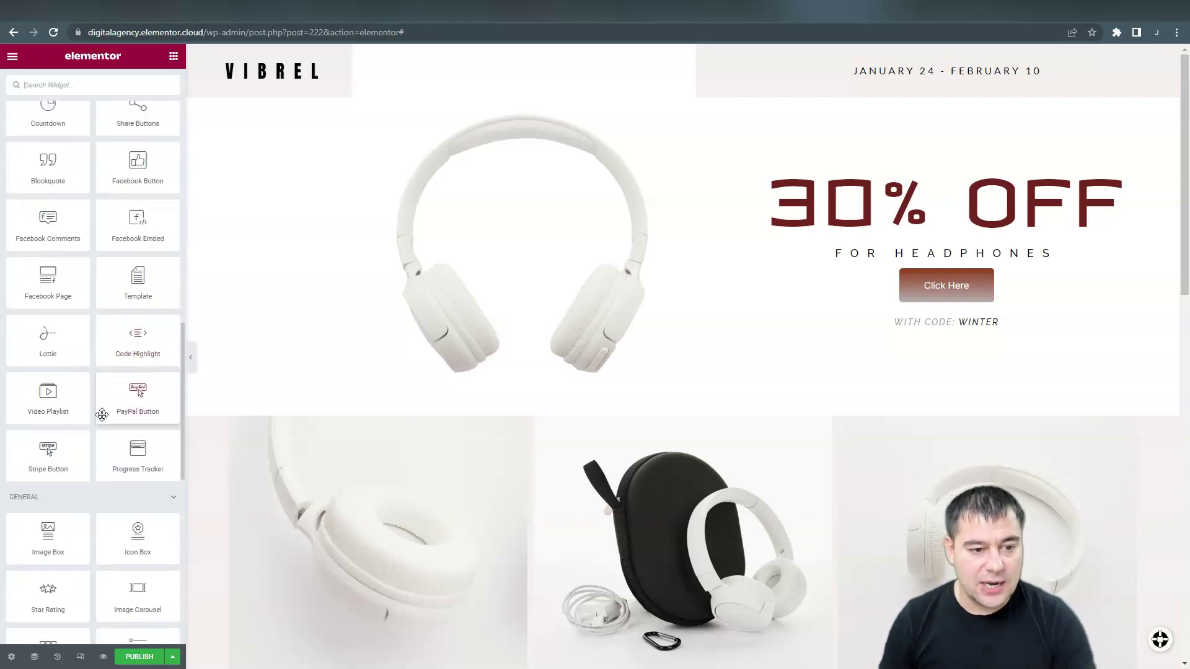
scroll(101, 414, "down", 5)
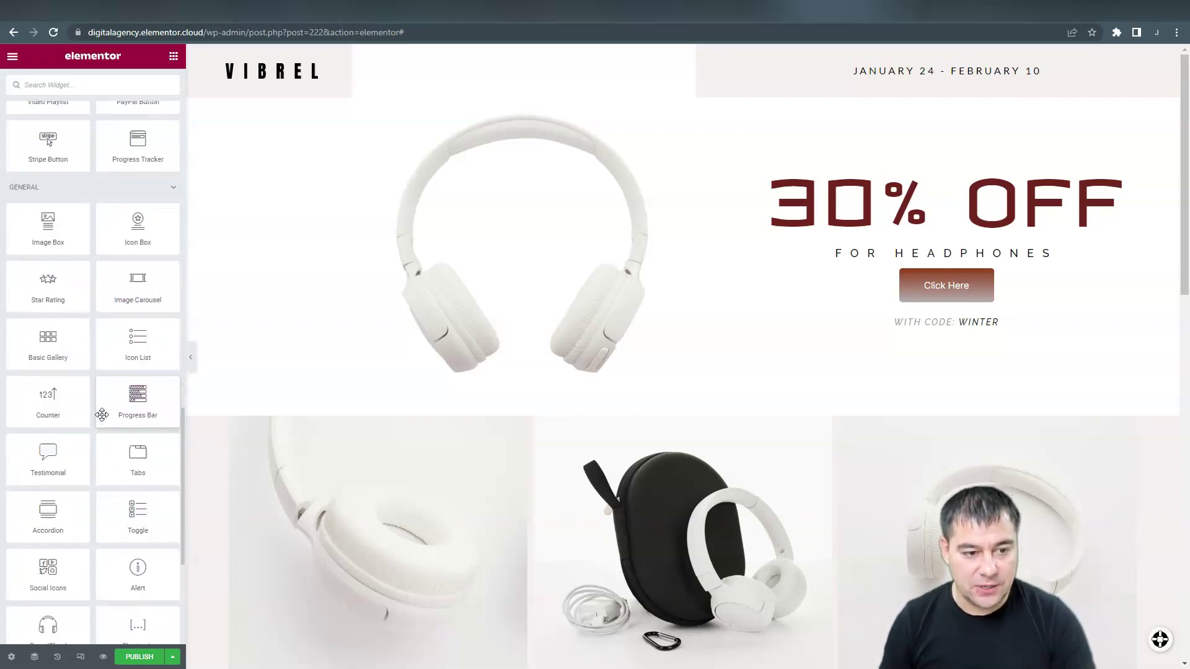
scroll(102, 414, "down", 1)
scroll(102, 415, "down", 1)
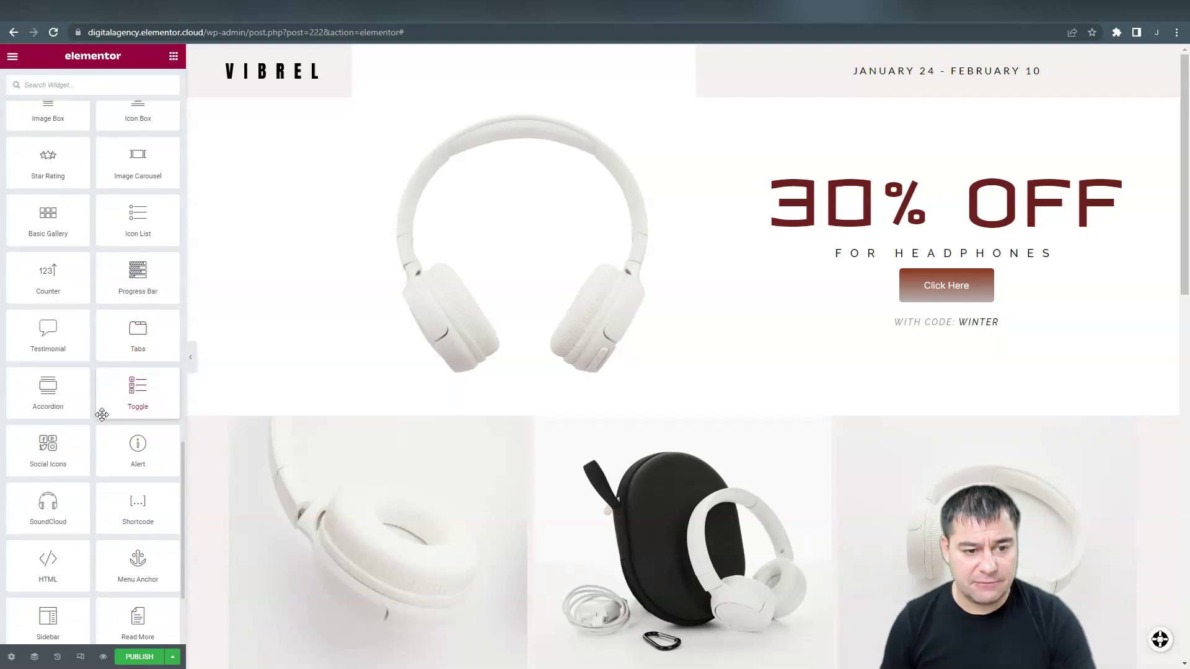
scroll(102, 414, "down", 1)
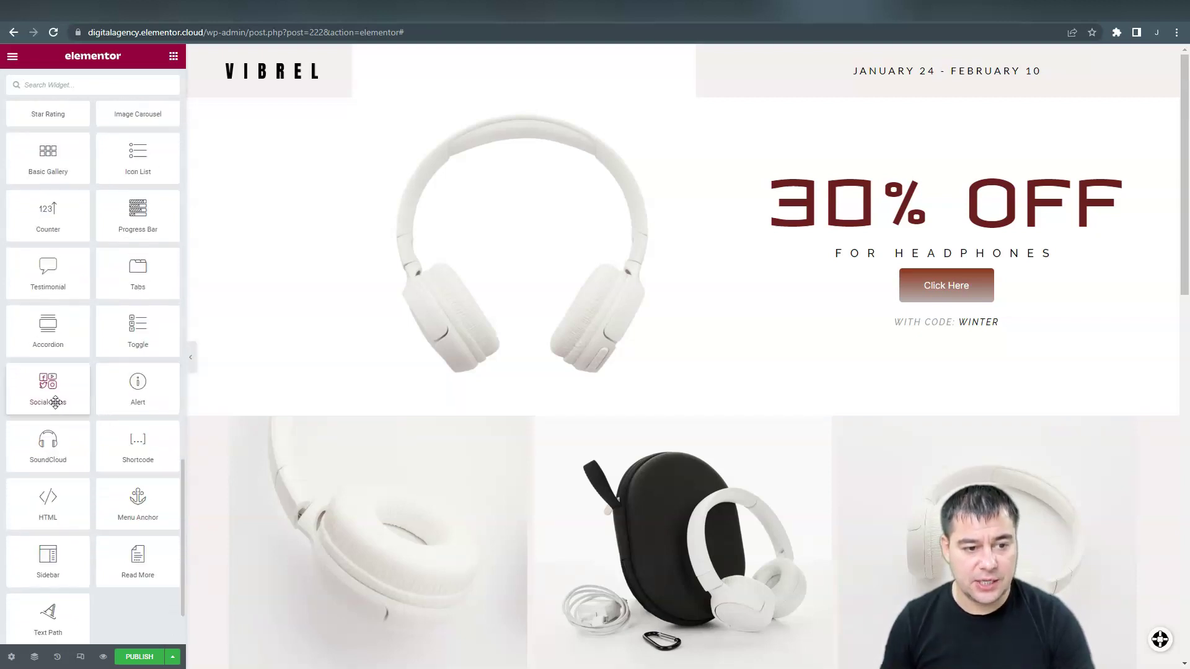
Try a Social Icons widget above the 30% OFF heading with its Facebook item removed, and delete the widget.
left_click_drag(48, 383, 955, 206)
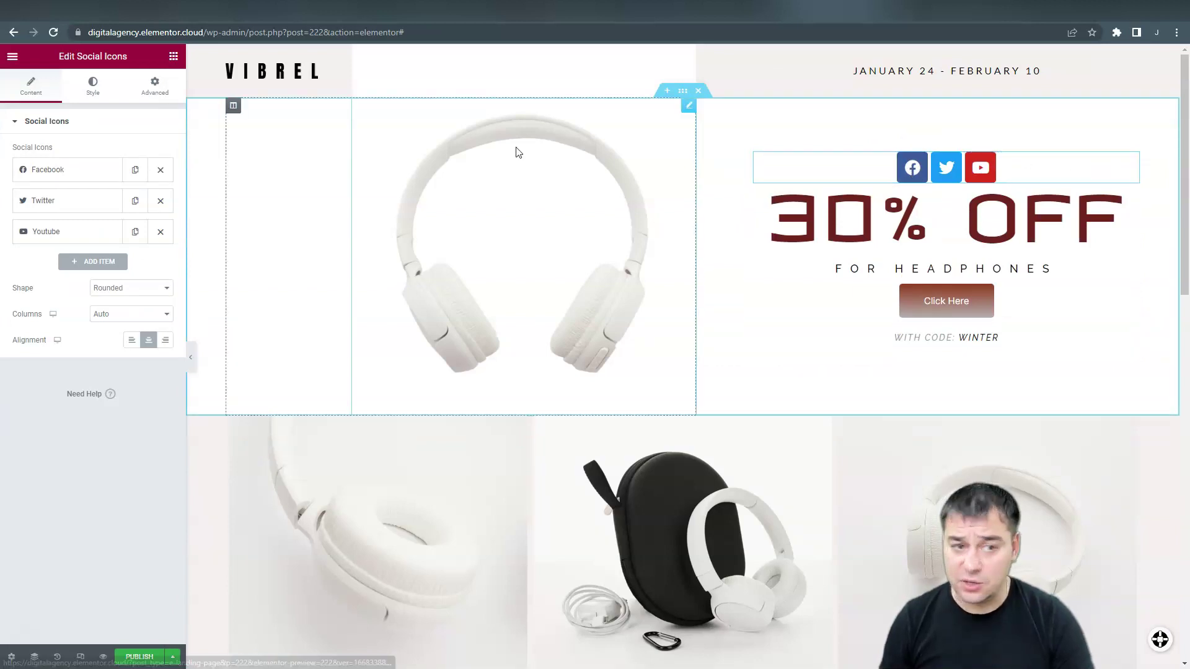
left_click(44, 176)
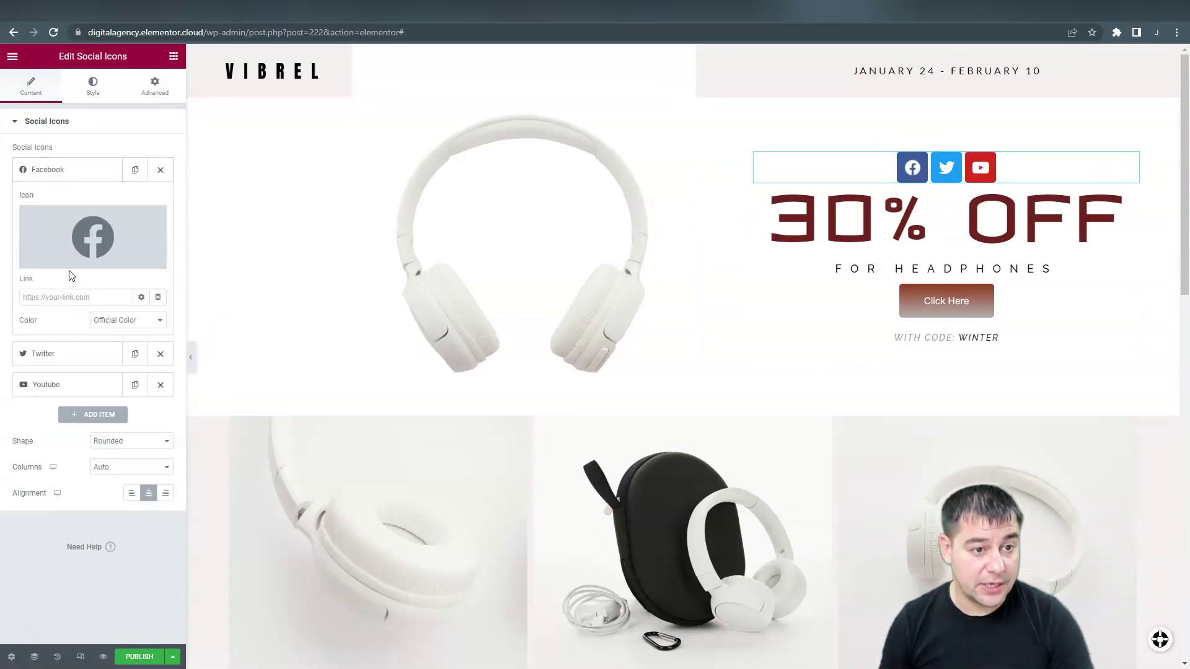
mouse_move(93, 240)
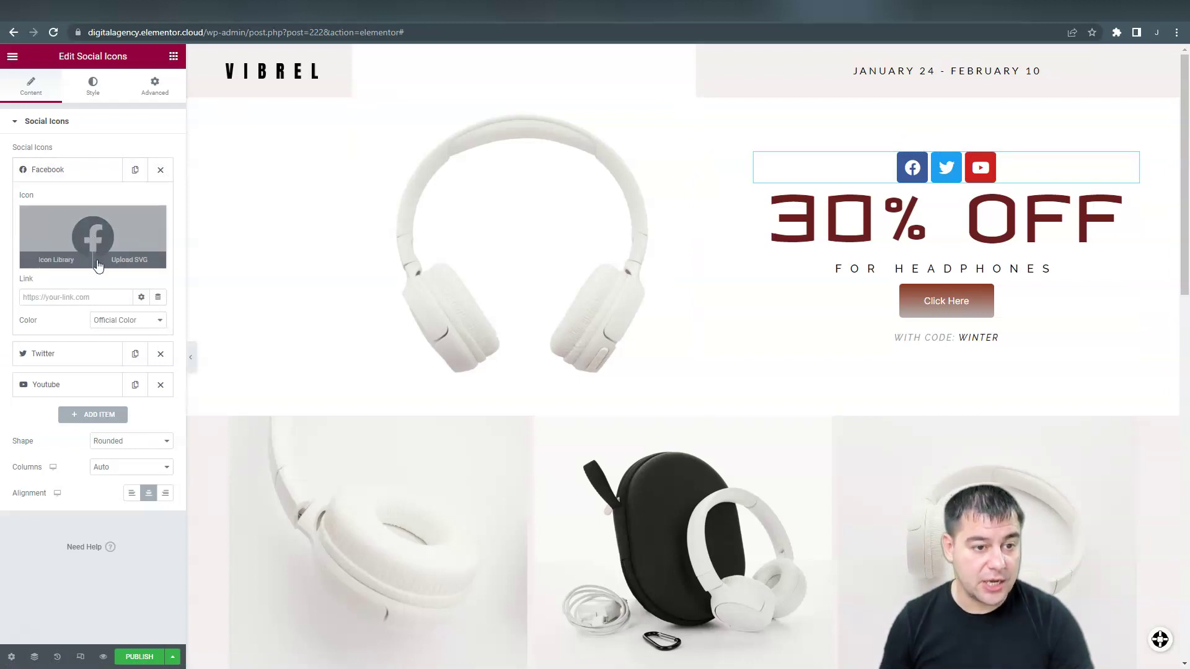
left_click(160, 171)
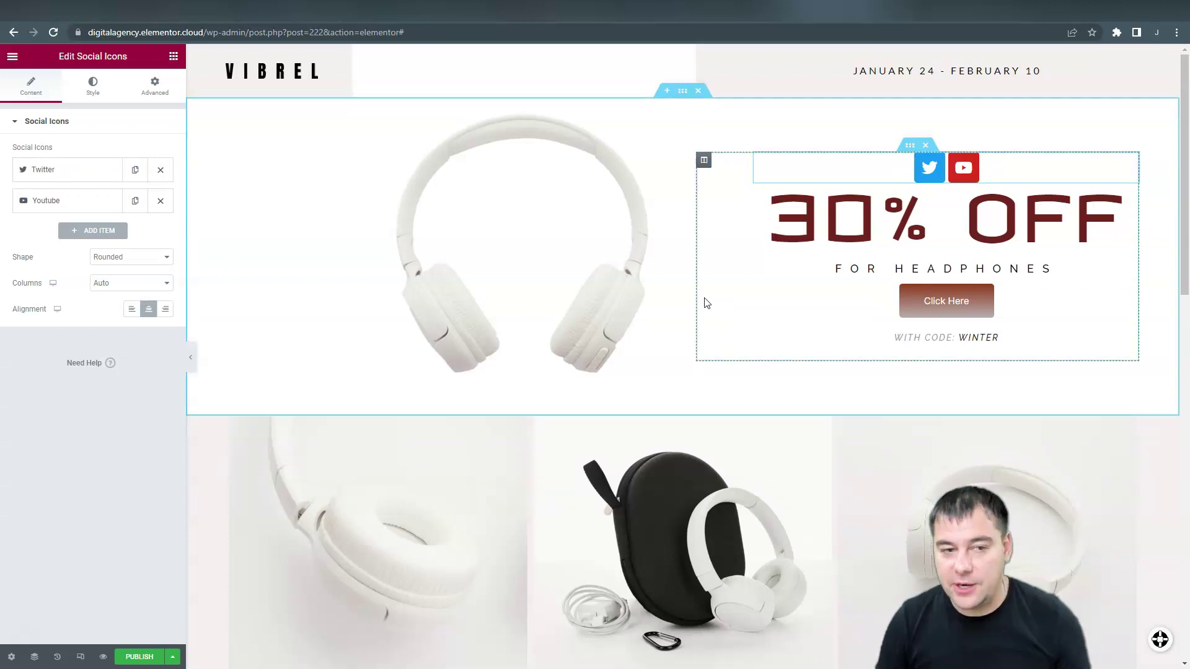
right_click(1014, 163)
left_click(1040, 365)
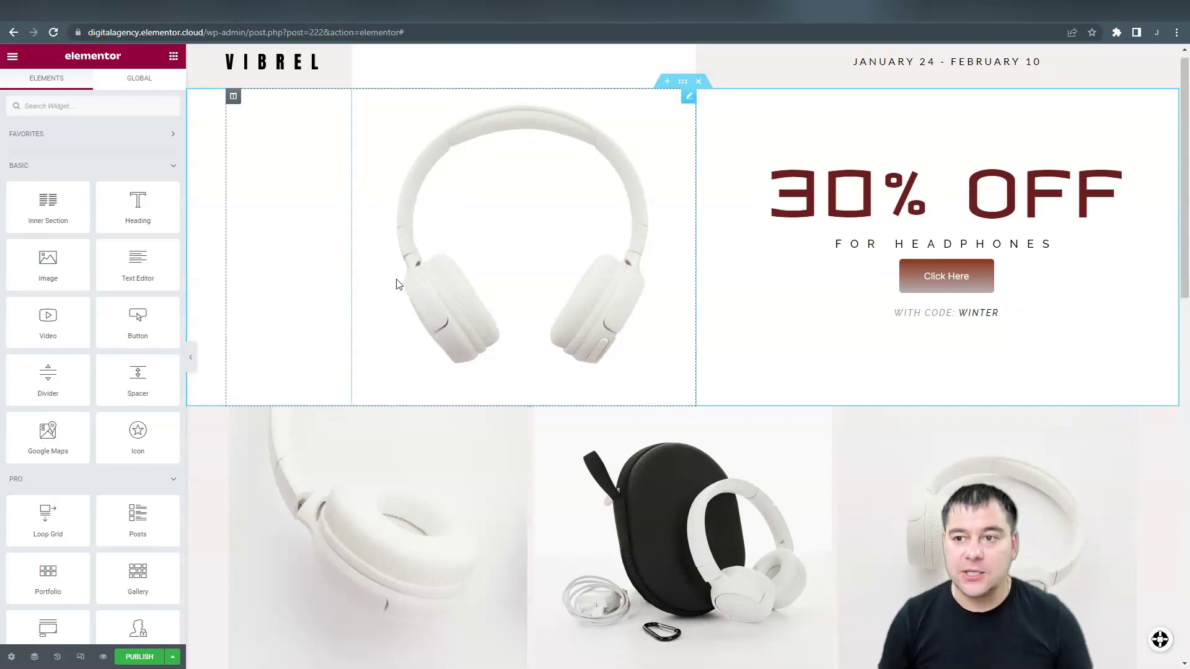
Review the landing page down through the products and video and back to the hero, hiding the editing panel.
scroll(591, 295, "down", 15)
scroll(592, 300, "down", 2)
scroll(593, 300, "up", 15)
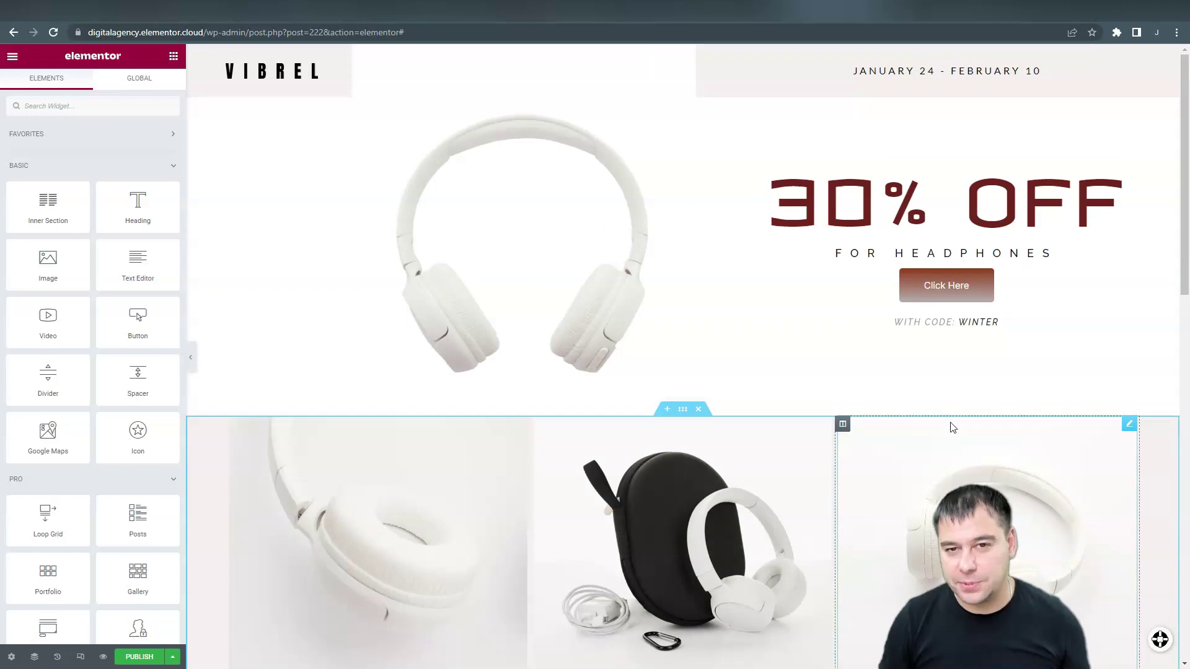
left_click(14, 33)
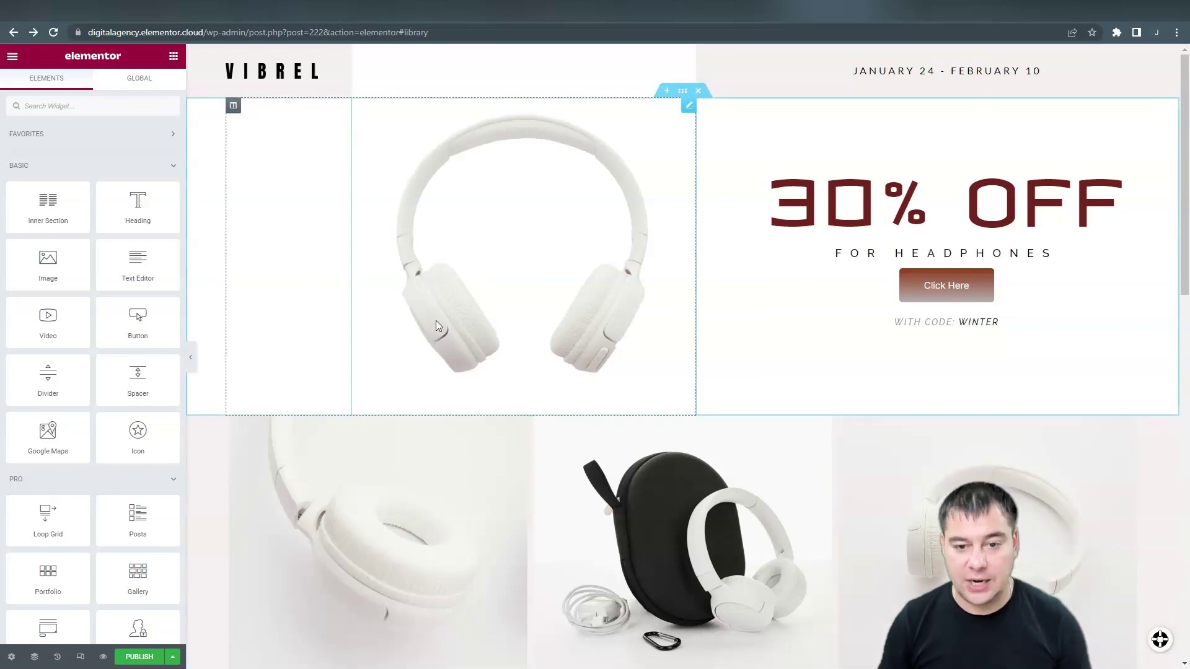
left_click(191, 358)
scroll(686, 409, "down", 5)
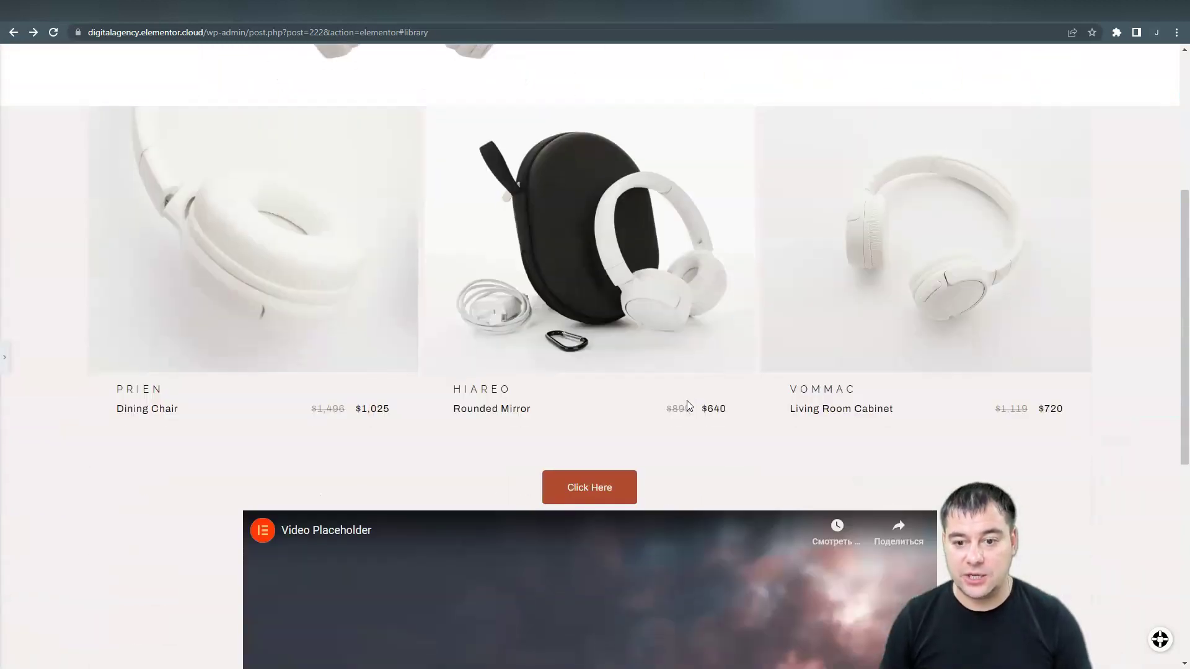
scroll(686, 406, "down", 5)
scroll(686, 408, "up", 10)
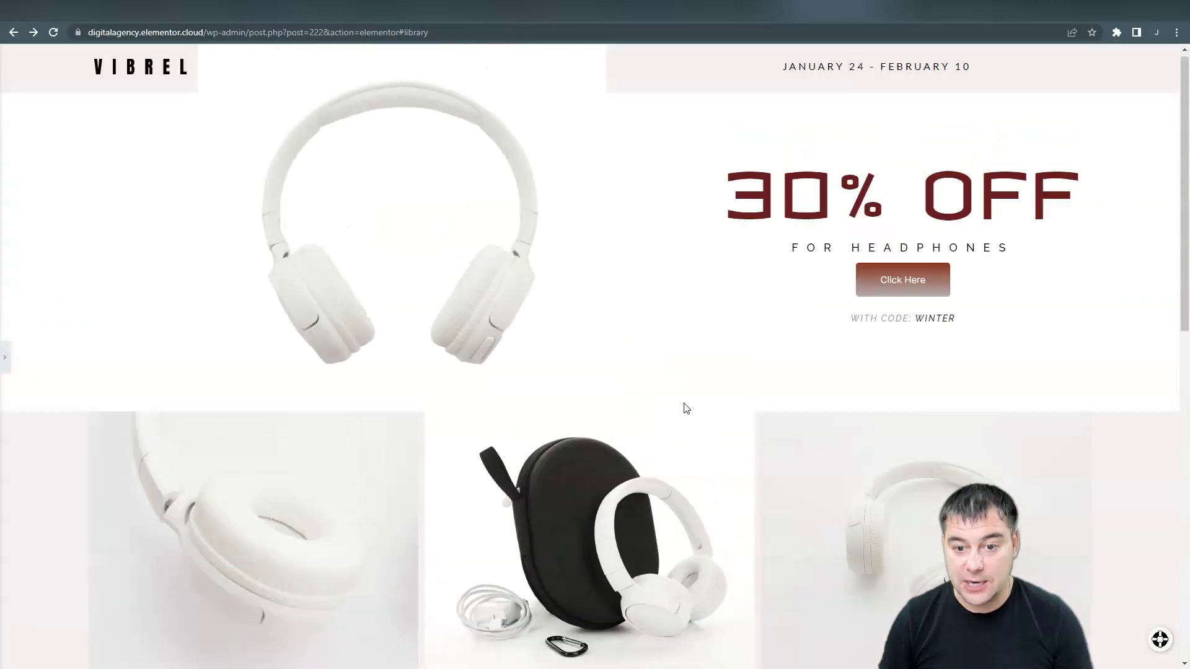